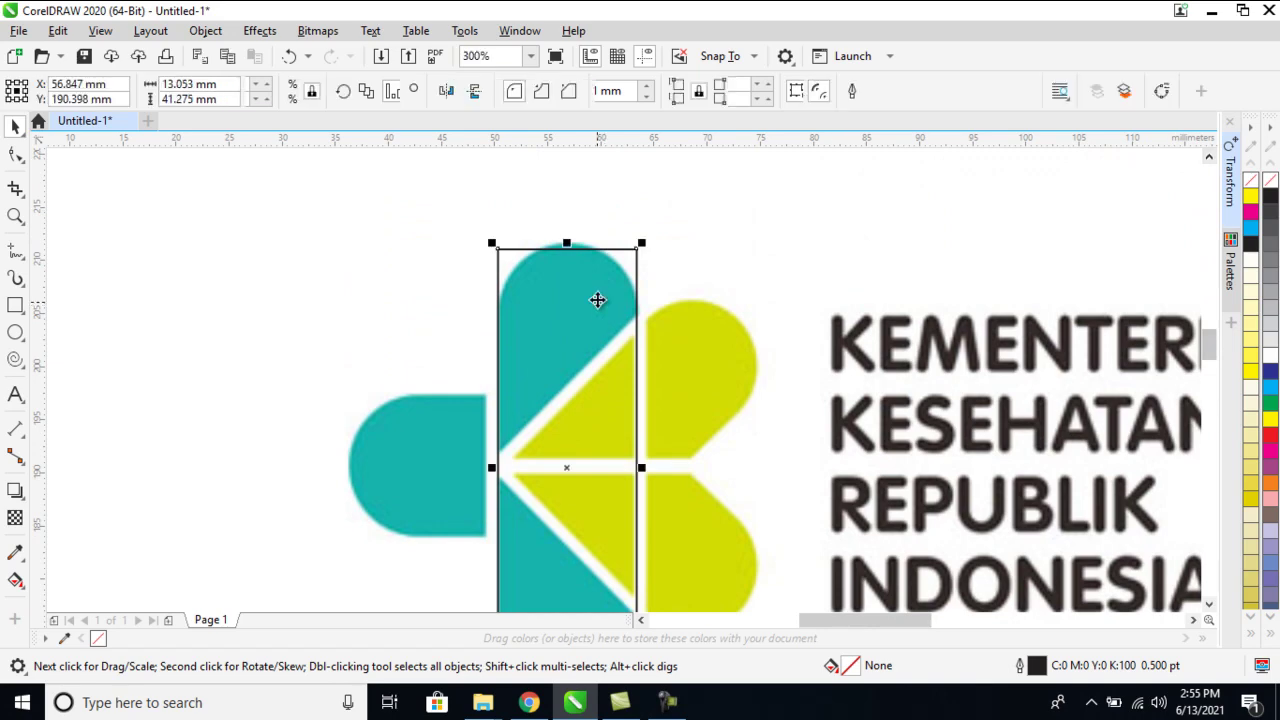
Stretch the tall rectangle upward to about 42.2 mm high and nudge it down 0.2 mm over the vertical teal bar
mouse_move(566, 243)
left_mouse_down()
mouse_move(571, 223)
mouse_move(566, 236)
left_mouse_up()
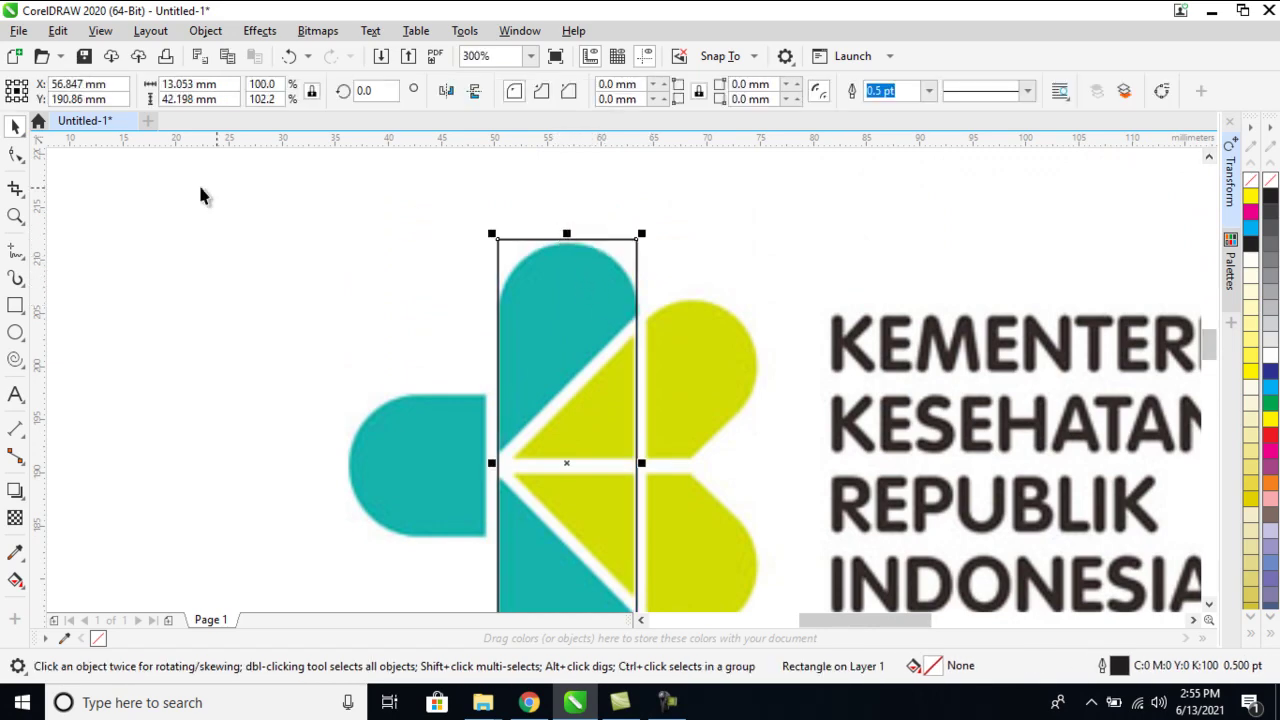
key("Down")
key("Down")
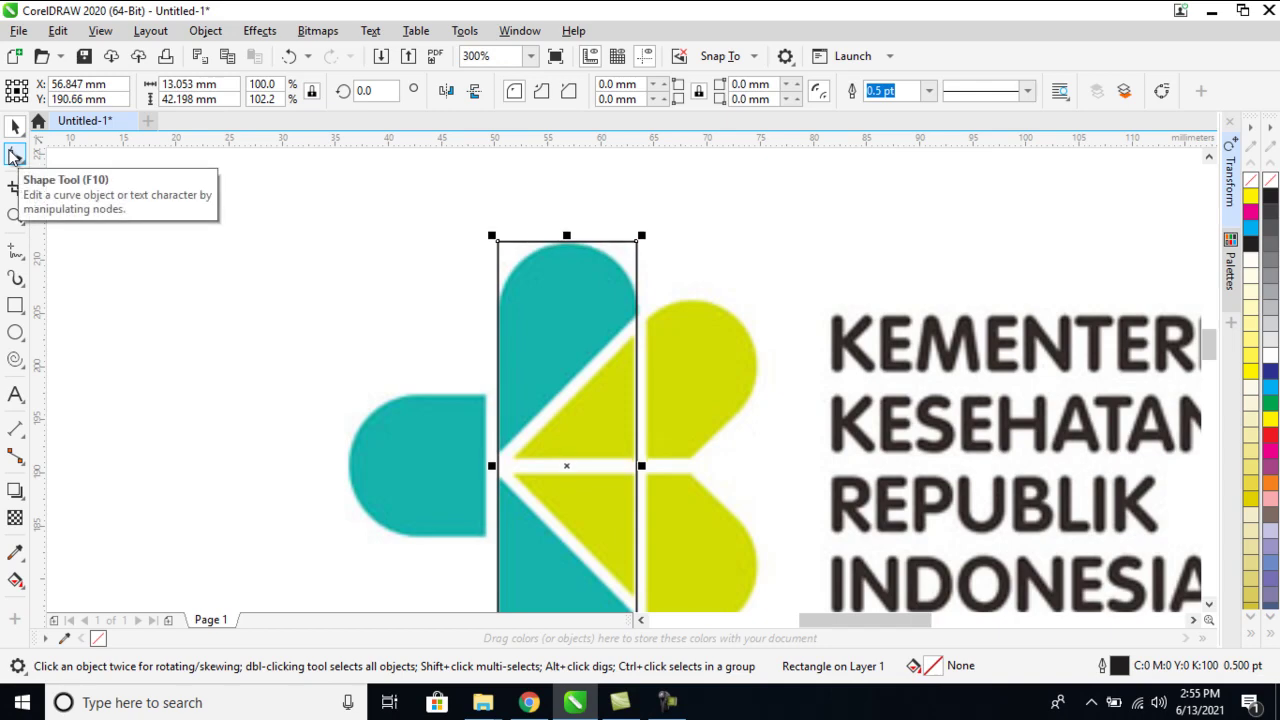
Round all corners of the tall rectangle fully, to a radius of about 6.5 mm, matching the teal bar's rounded end
left_click(14, 155)
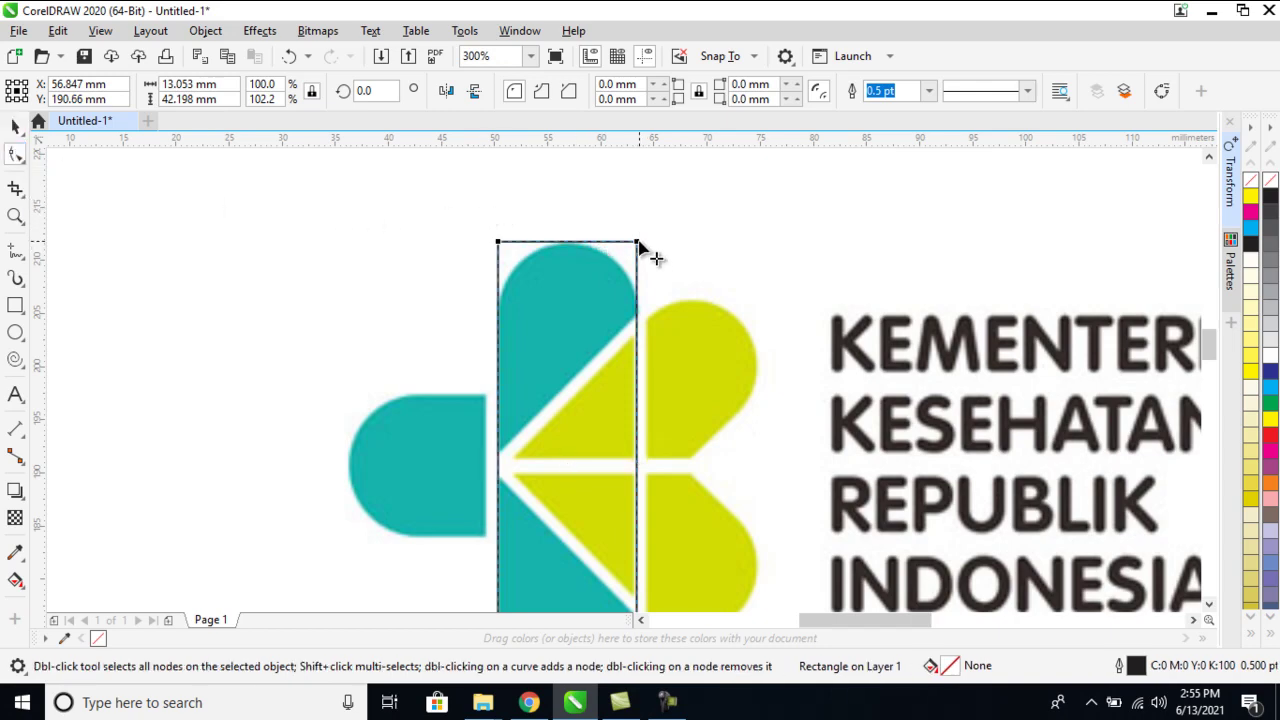
left_click_drag(638, 243, 637, 311)
key("space")
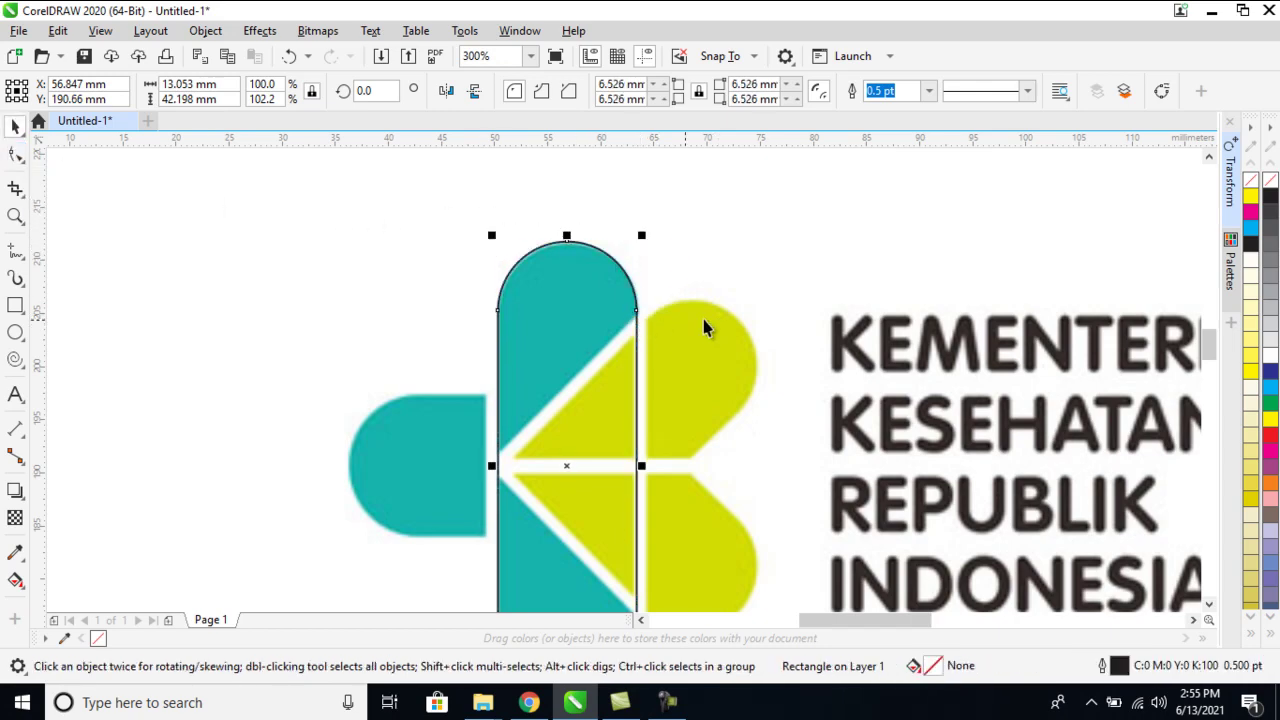
key("Escape")
Apply a one-step outside contour with a 1.0 mm offset to the rounded vertical rectangle
left_click(591, 331)
key("Escape")
left_click(603, 312)
left_click(17, 364)
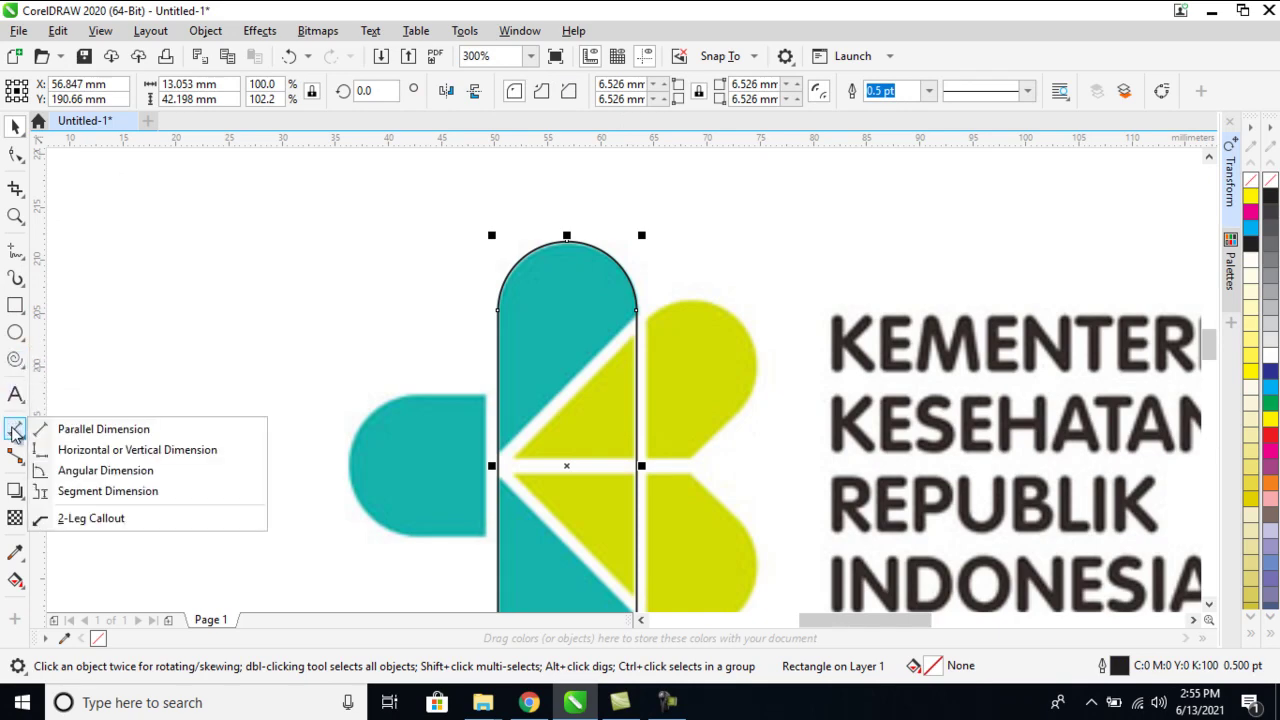
mouse_move(15, 363)
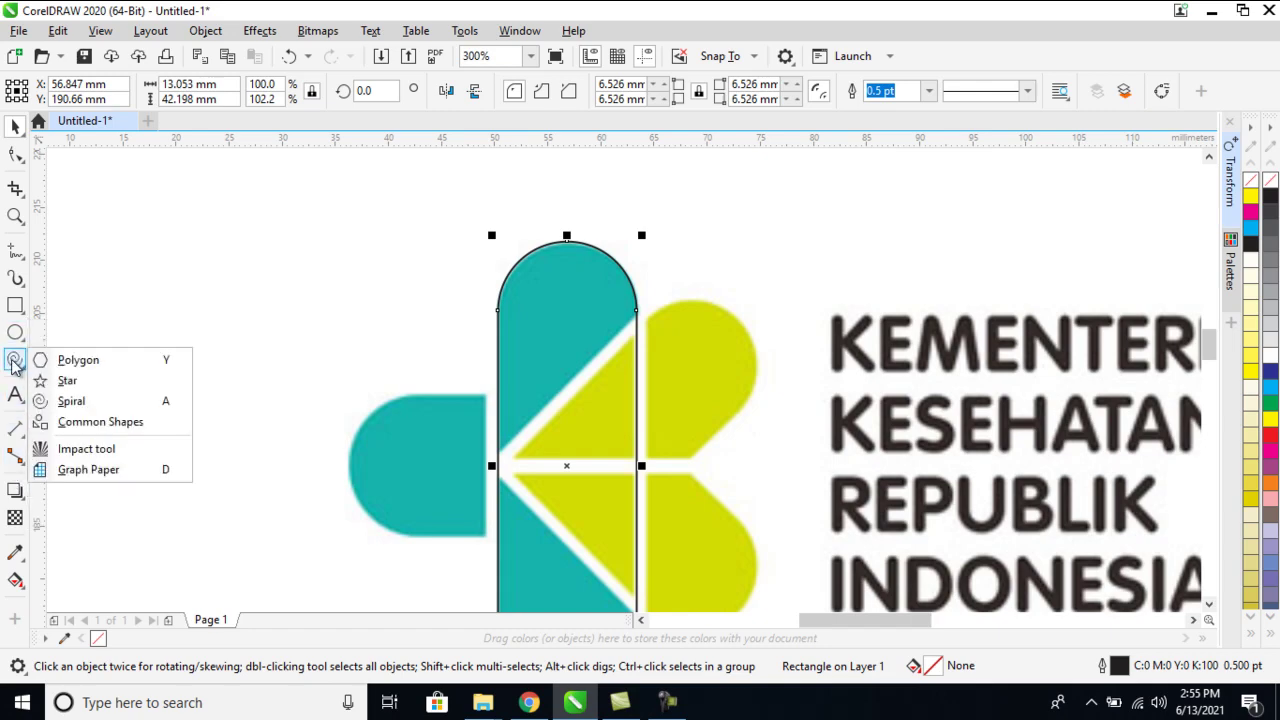
mouse_move(19, 341)
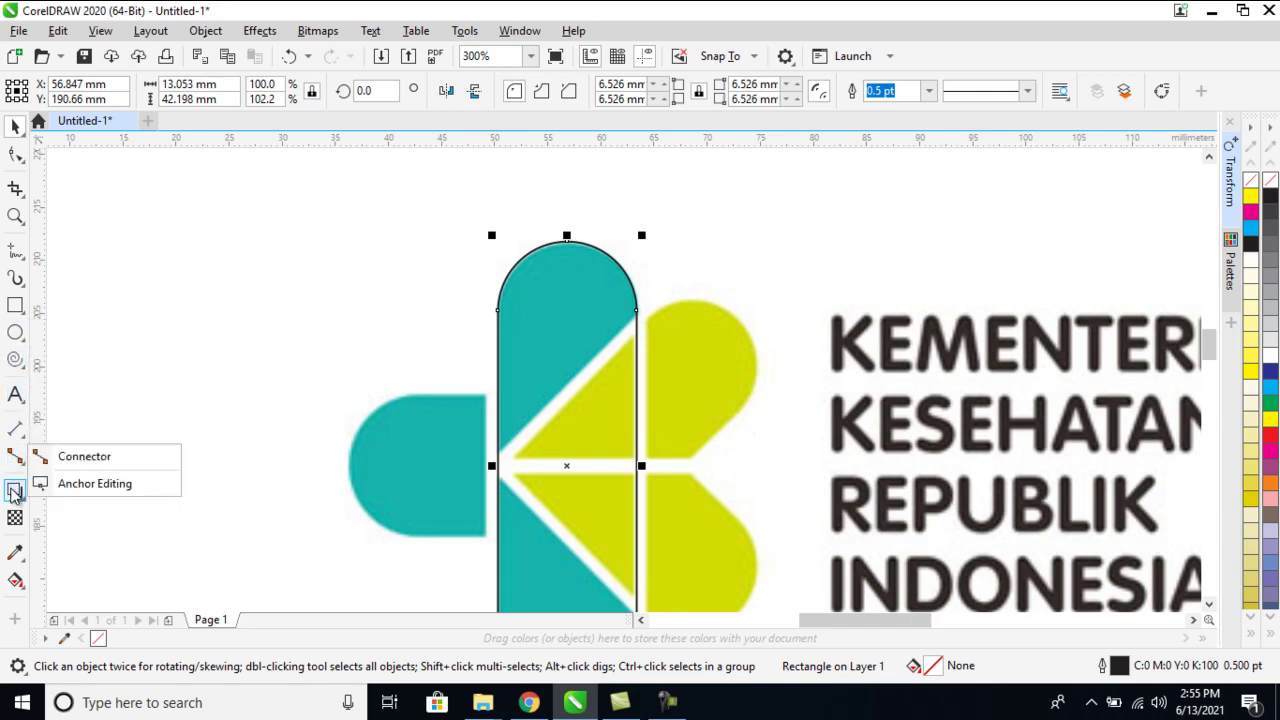
mouse_move(13, 497)
left_click(45, 511)
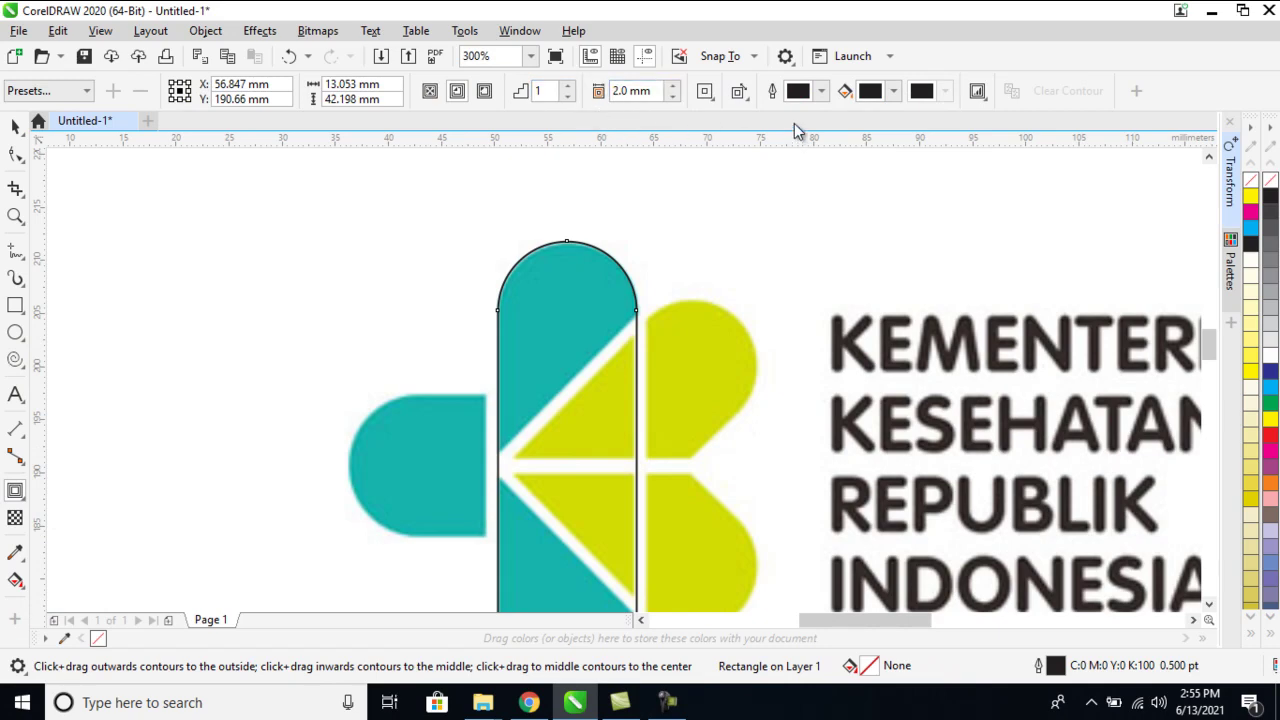
left_click(479, 98)
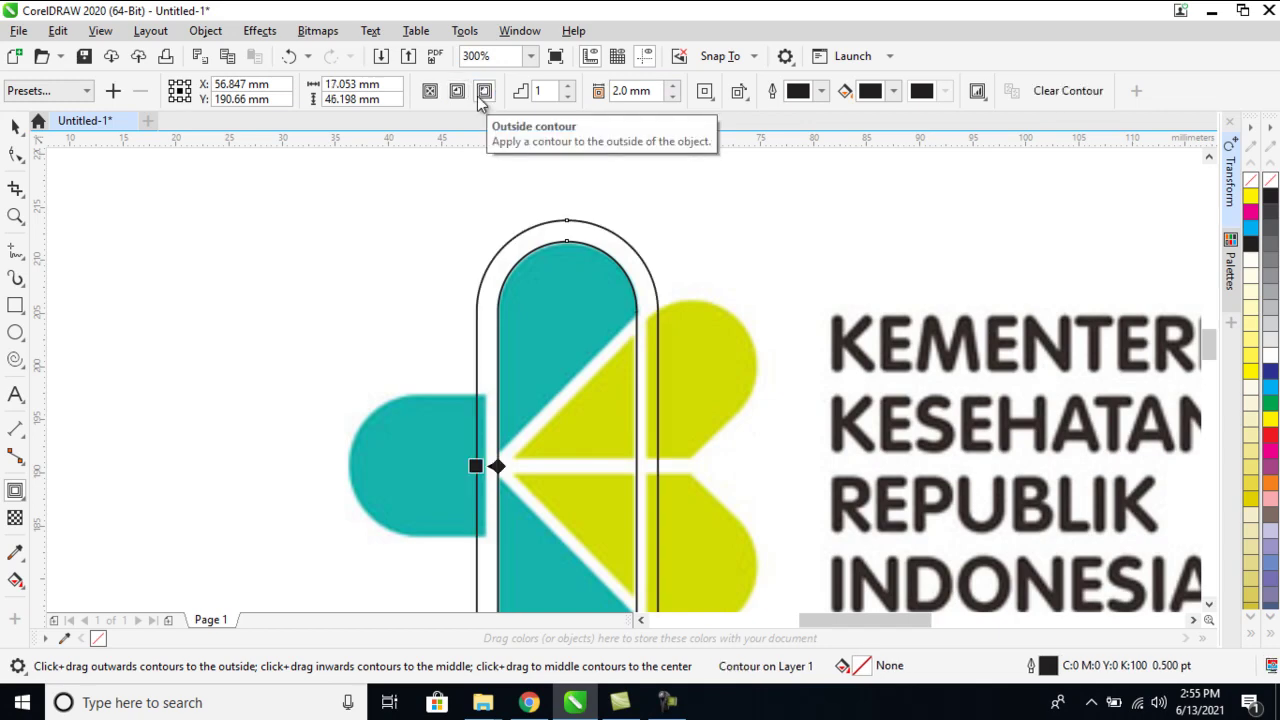
key("ctrl+z")
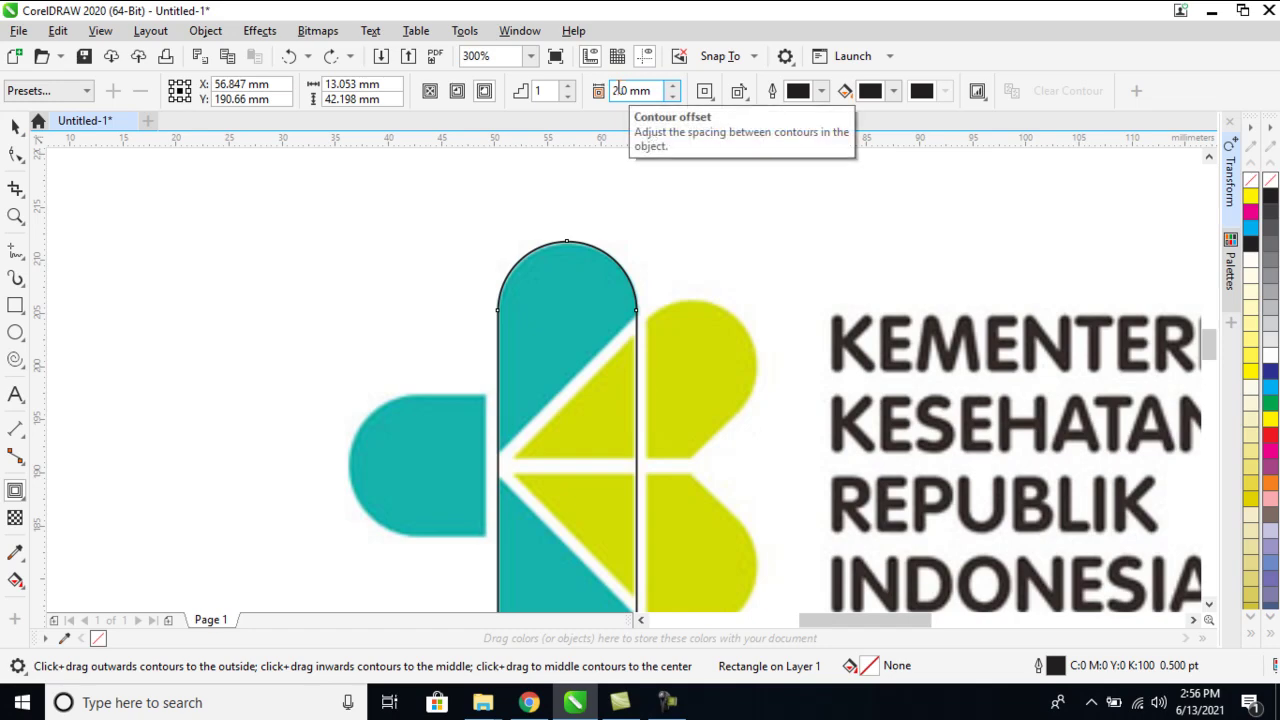
left_click_drag(617, 90, 613, 91)
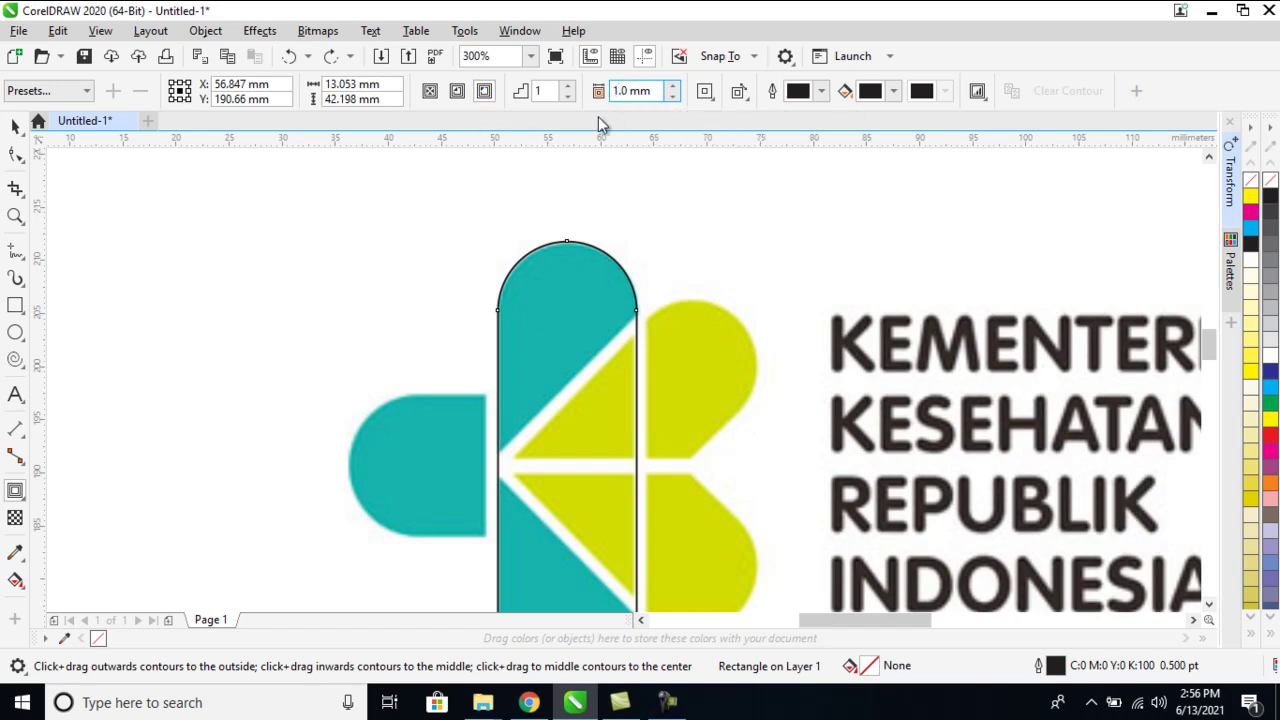
left_click(486, 93)
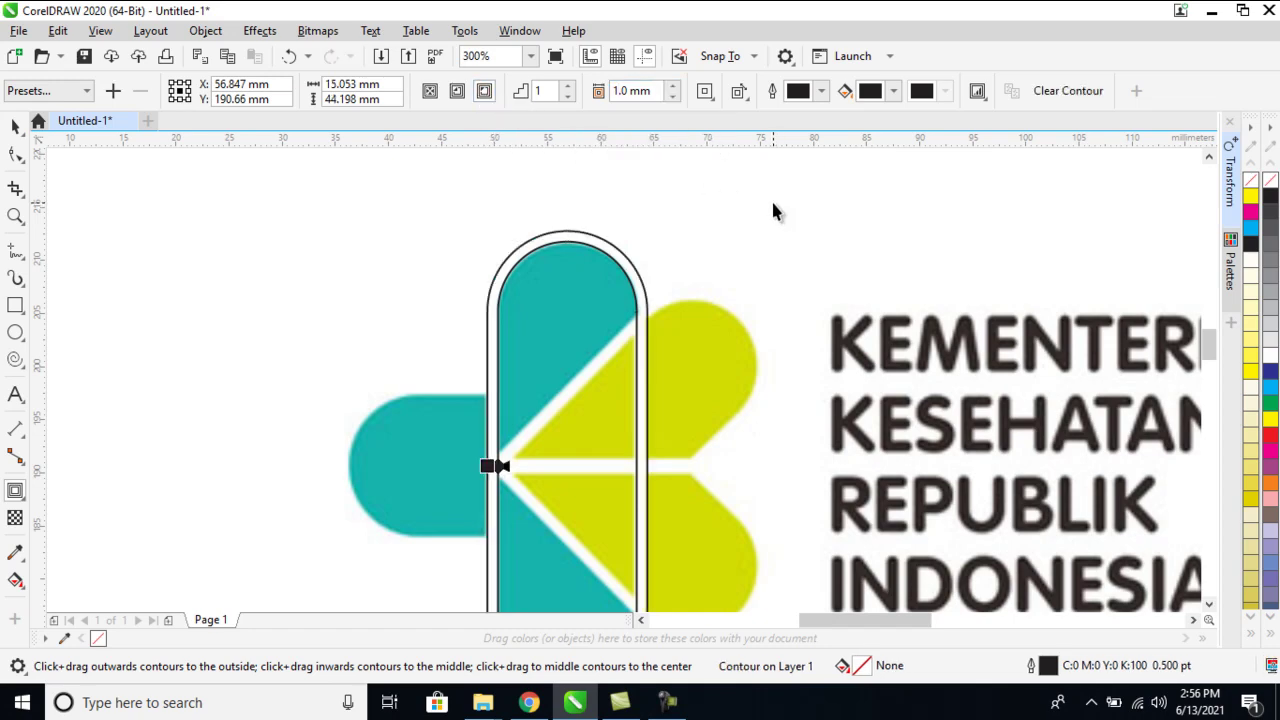
Break the contour apart from the rounded vertical rectangle
key("space")
left_click(730, 200)
left_click(596, 268)
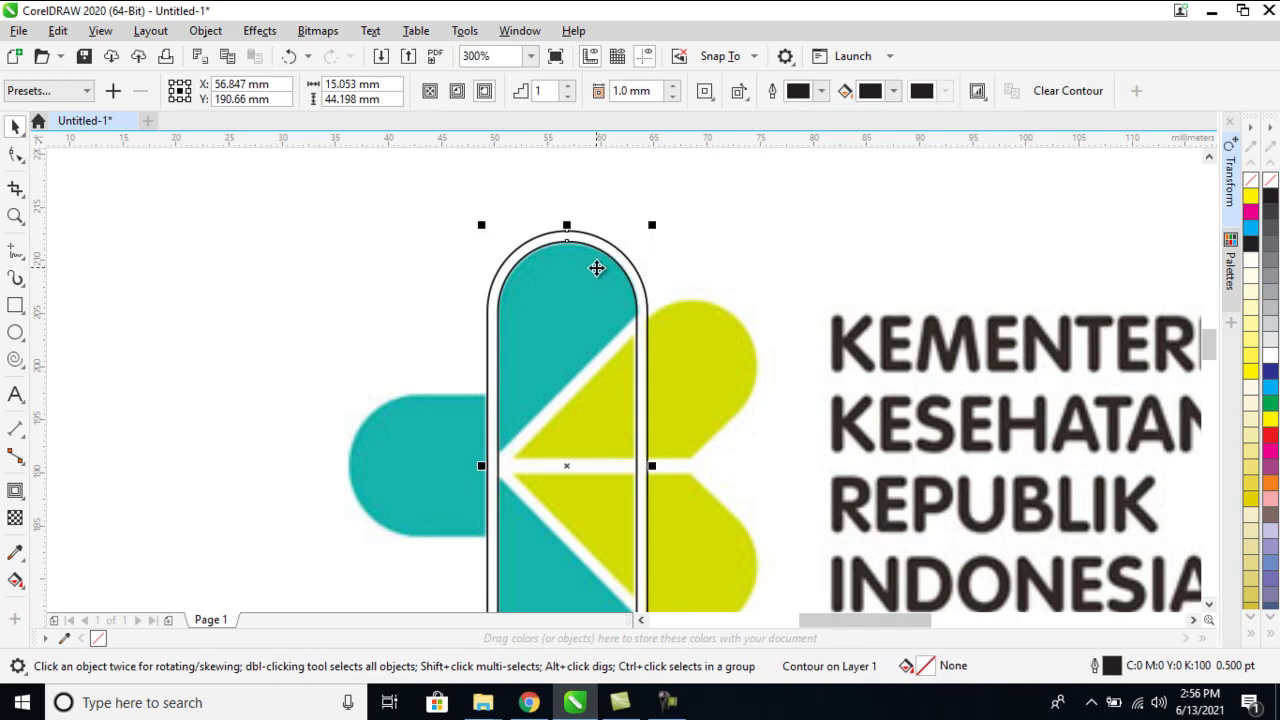
key("ctrl+k")
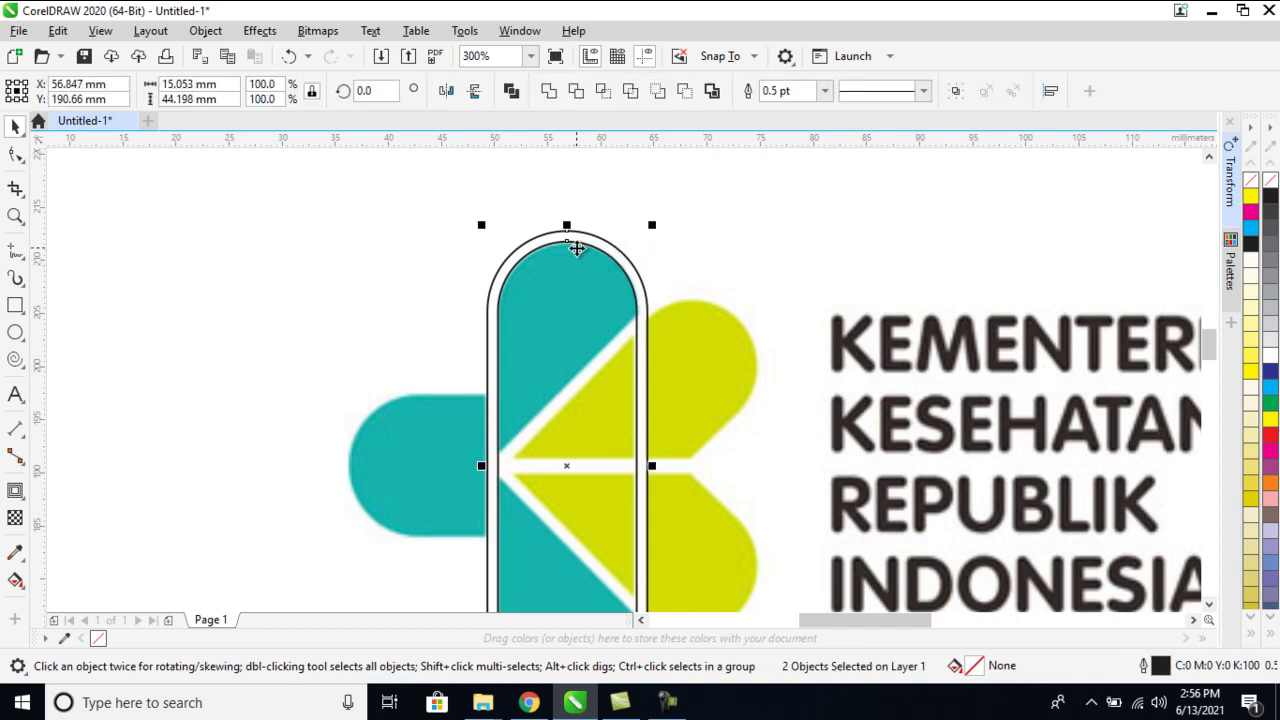
left_click(457, 211)
Create one copy of the inner rounded rectangle rotated 90° about its center
left_click(583, 264)
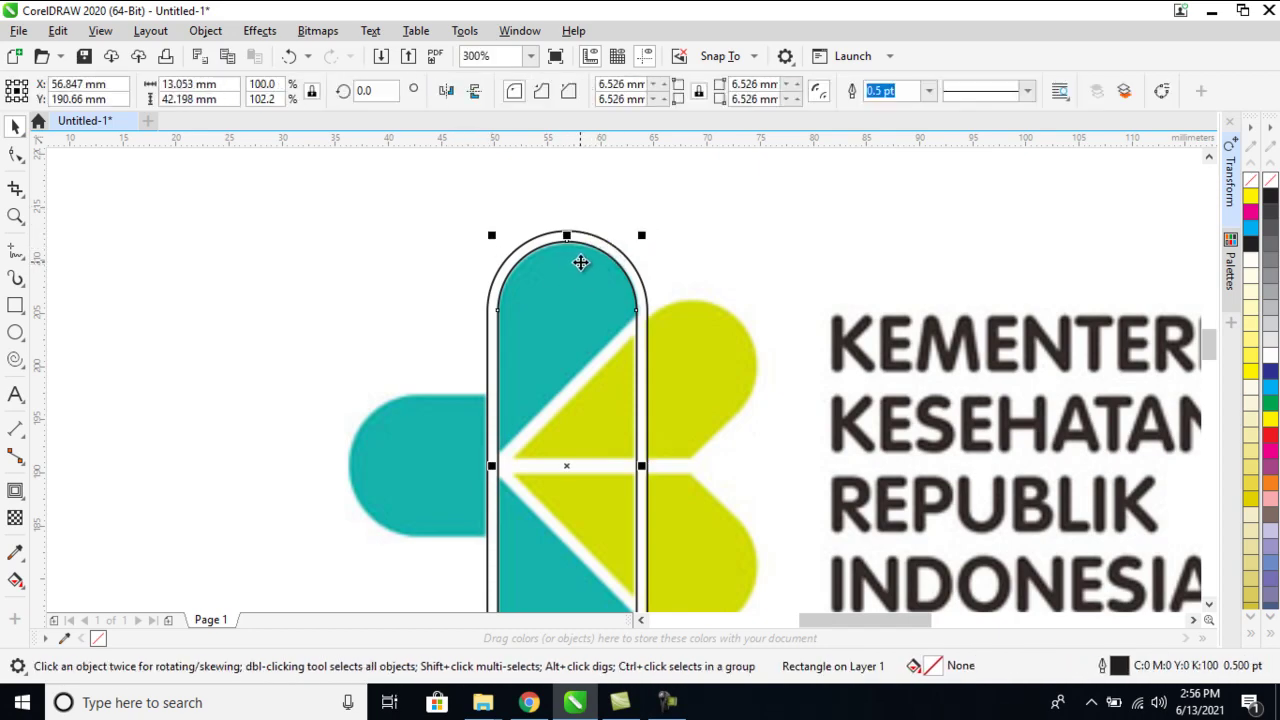
left_click(578, 261)
left_click(605, 273)
left_click(1229, 180)
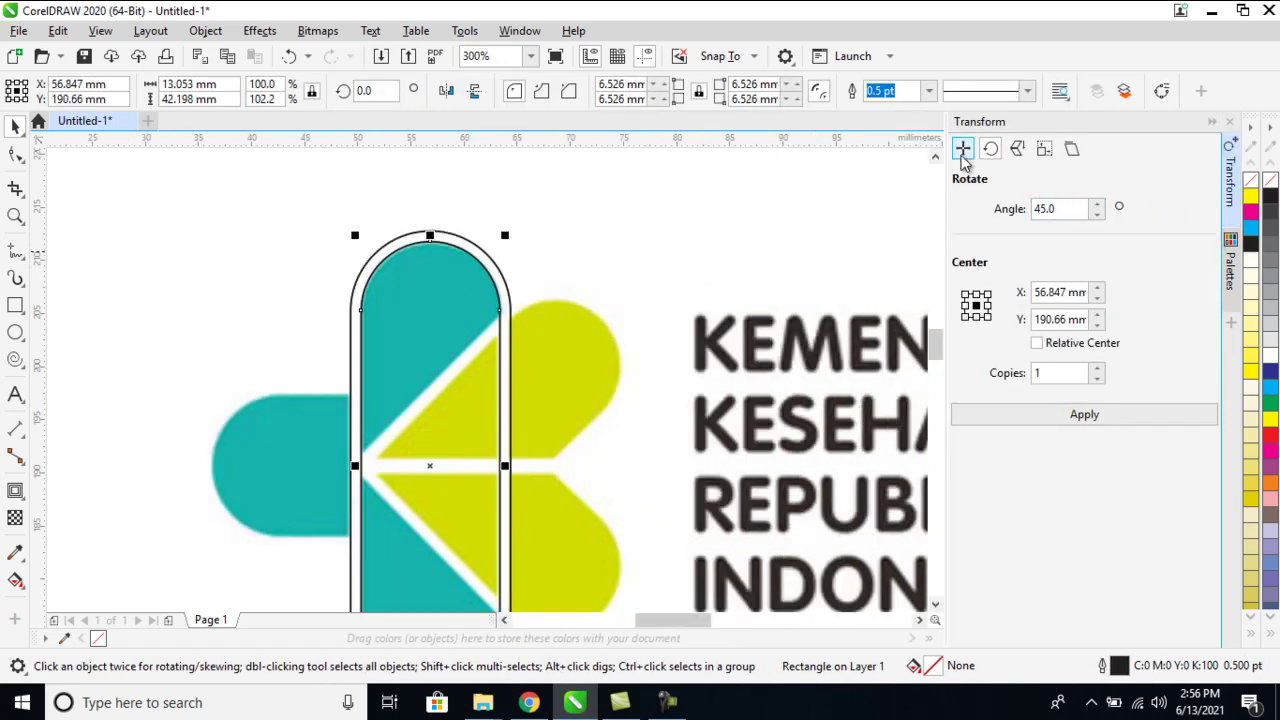
left_click(963, 148)
left_click(990, 150)
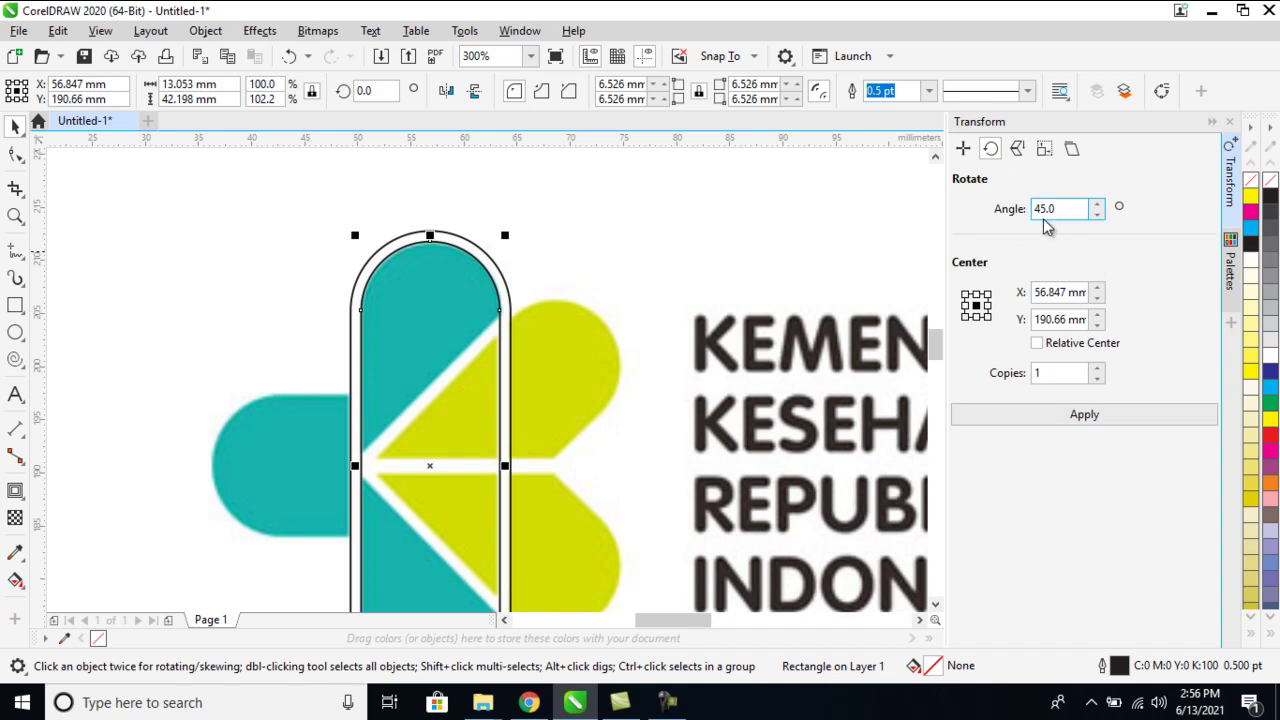
left_click_drag(1046, 210, 1017, 210)
type("90")
left_click(1113, 414)
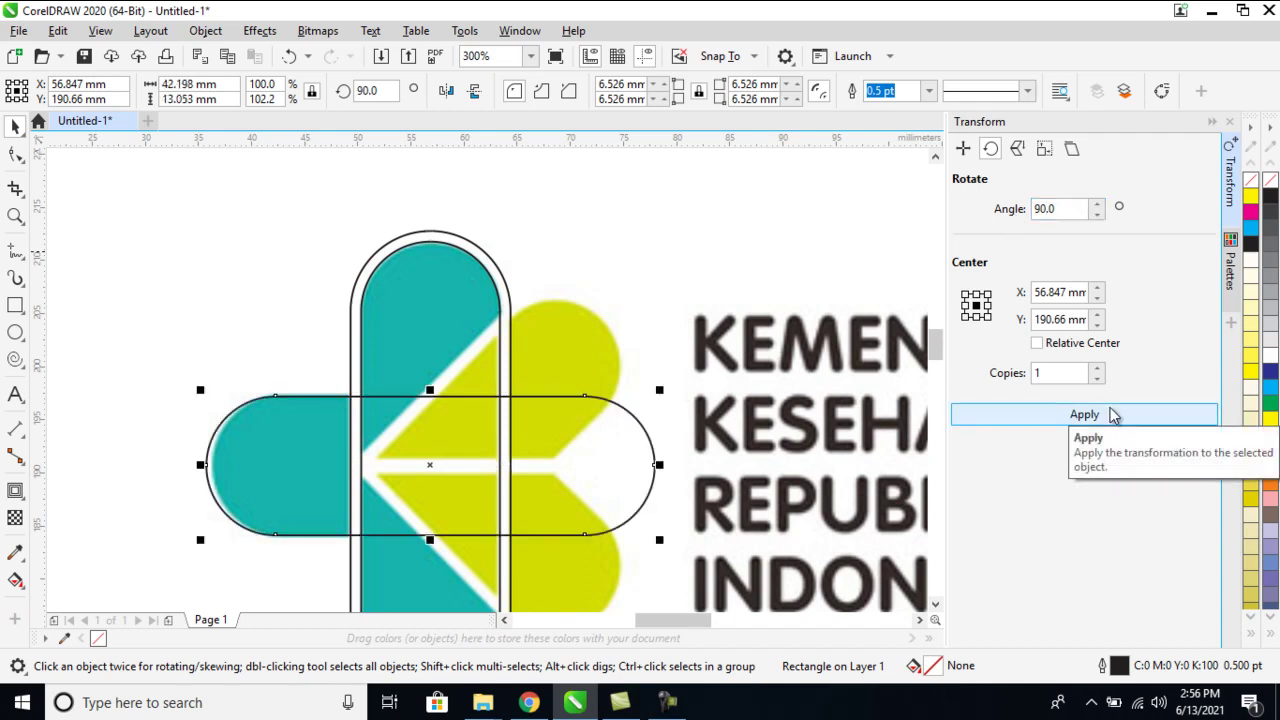
Nudge the horizontal rounded rectangle 0.4 mm to the right to align it with the left teal shape
left_click(223, 335)
left_click(578, 423)
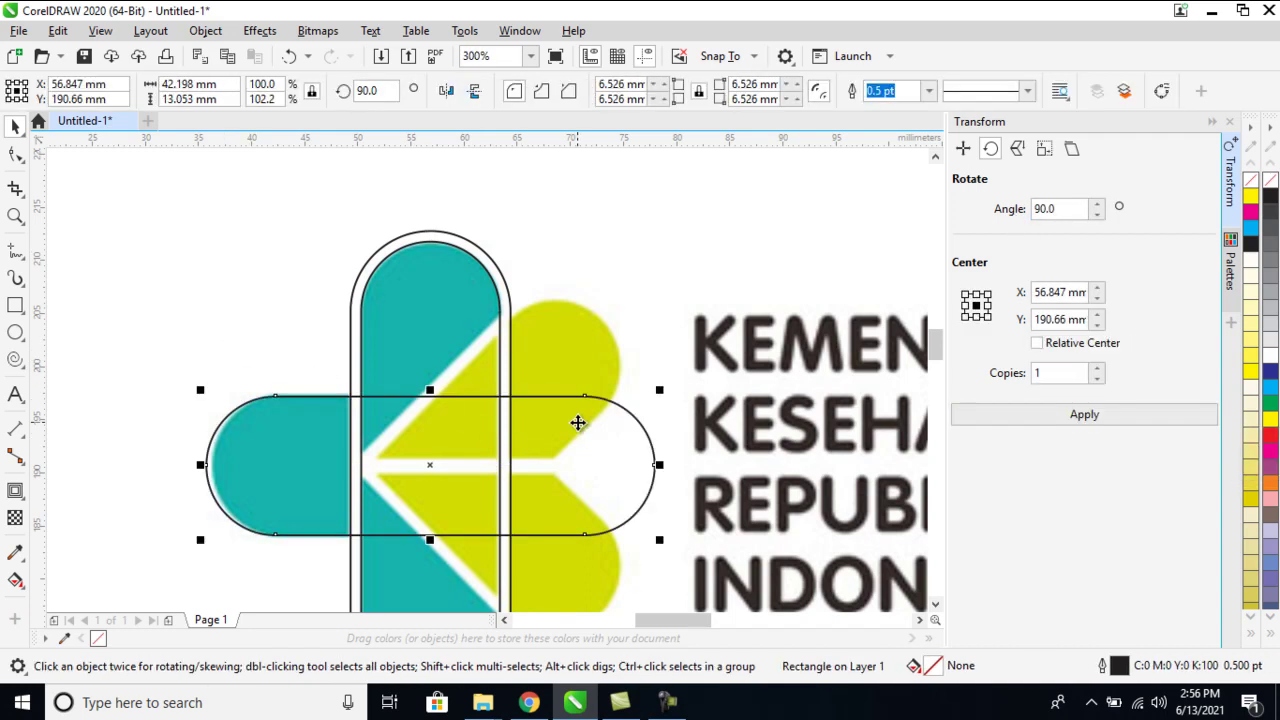
key("Right")
key("Right")
key("Right")
key("Right")
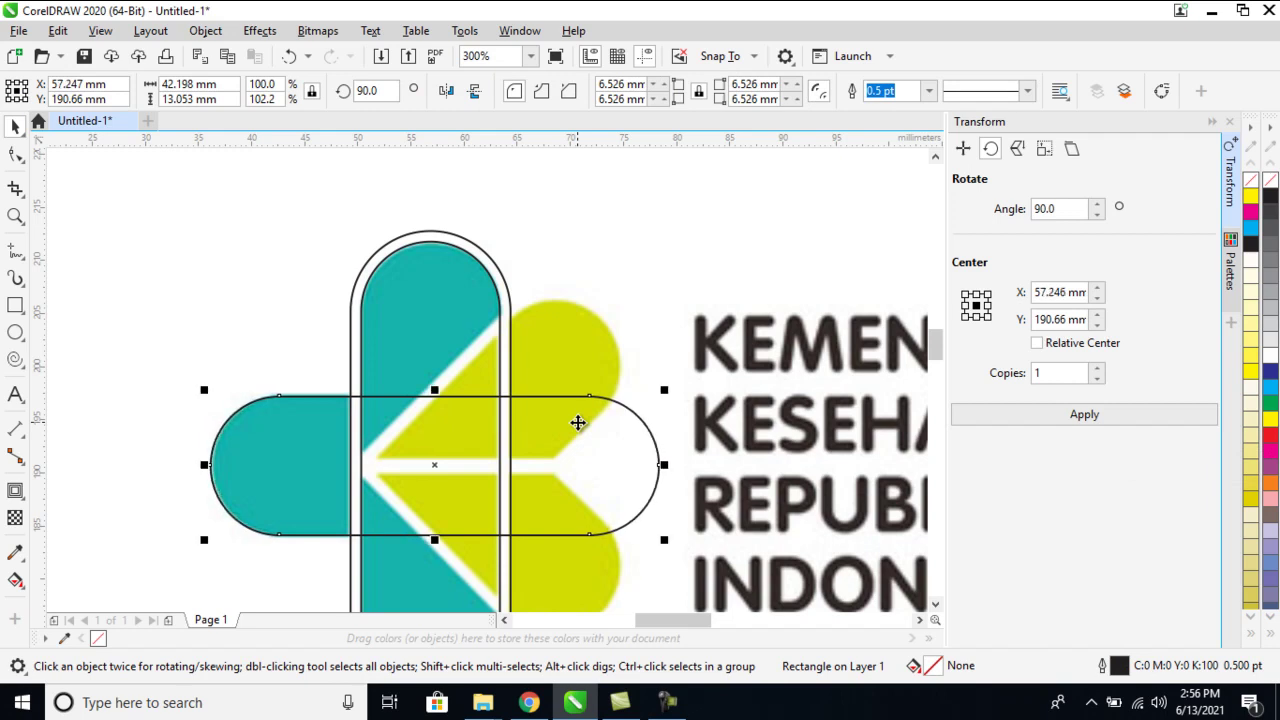
left_click(621, 233)
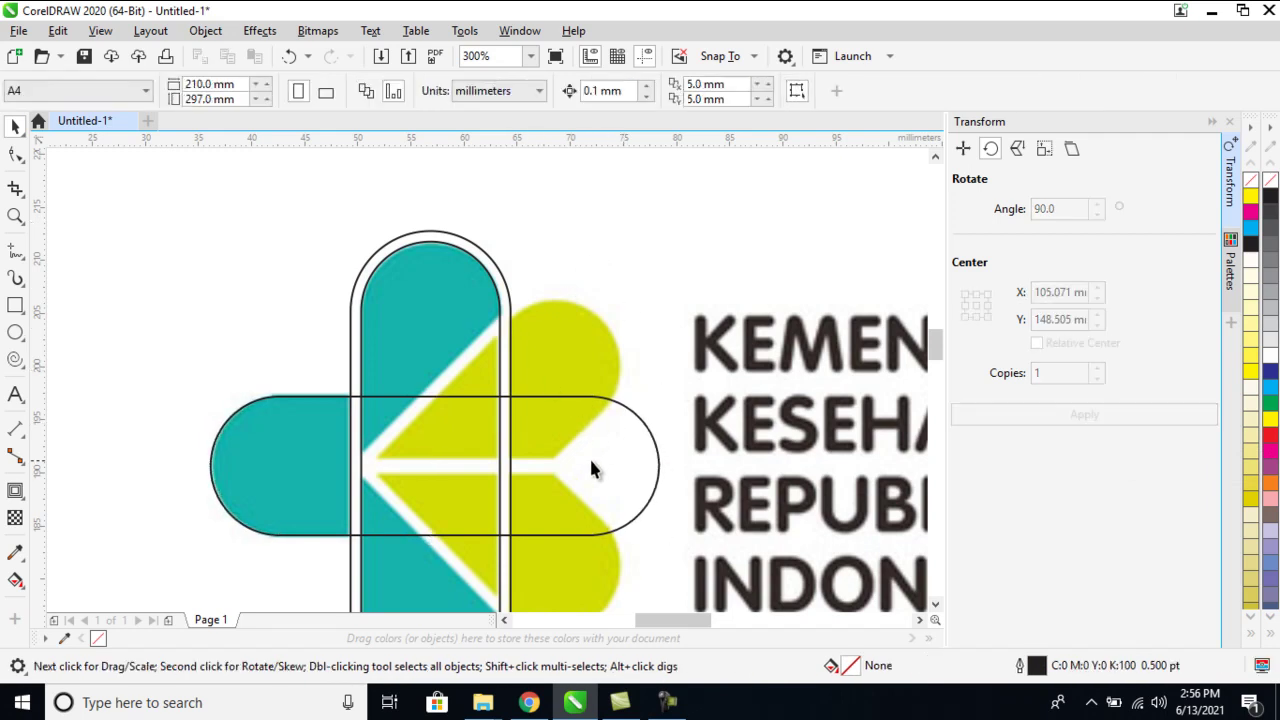
Create one copy of the horizontal rounded rectangle rotated 45° and shift it about 1 mm right toward the upper yellow-green shape
left_click(586, 466)
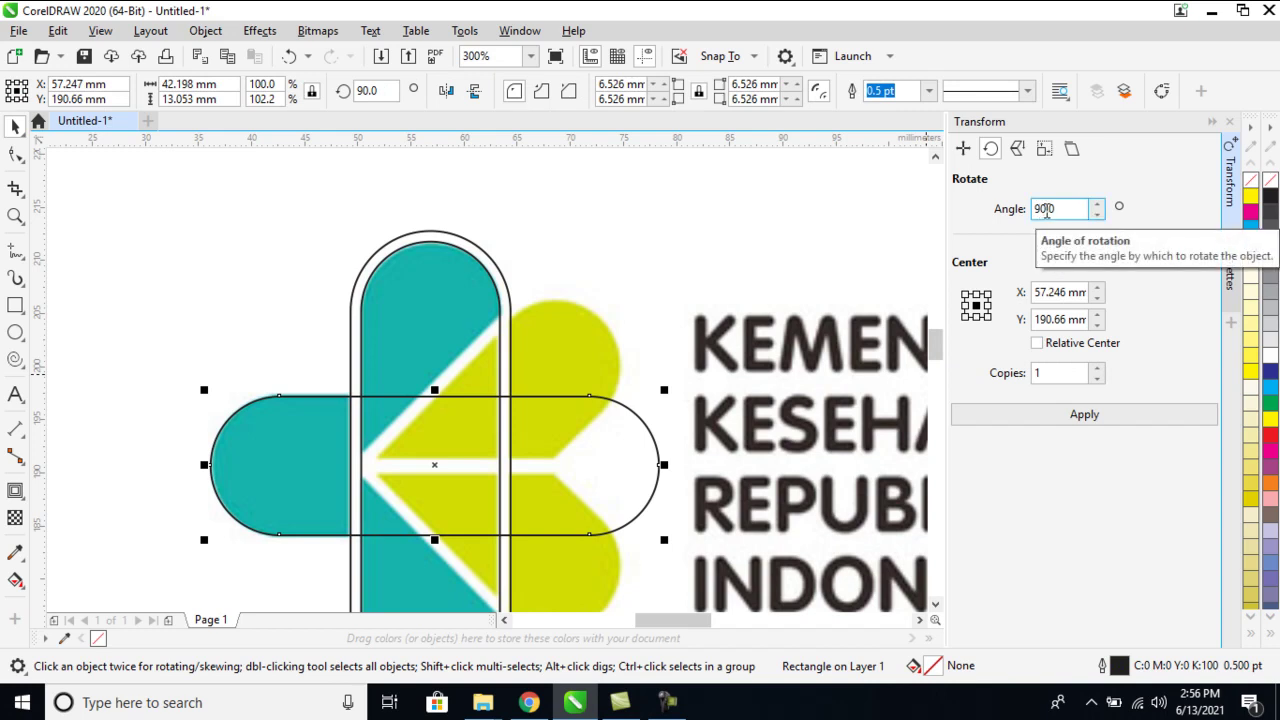
left_click_drag(1045, 208, 977, 208)
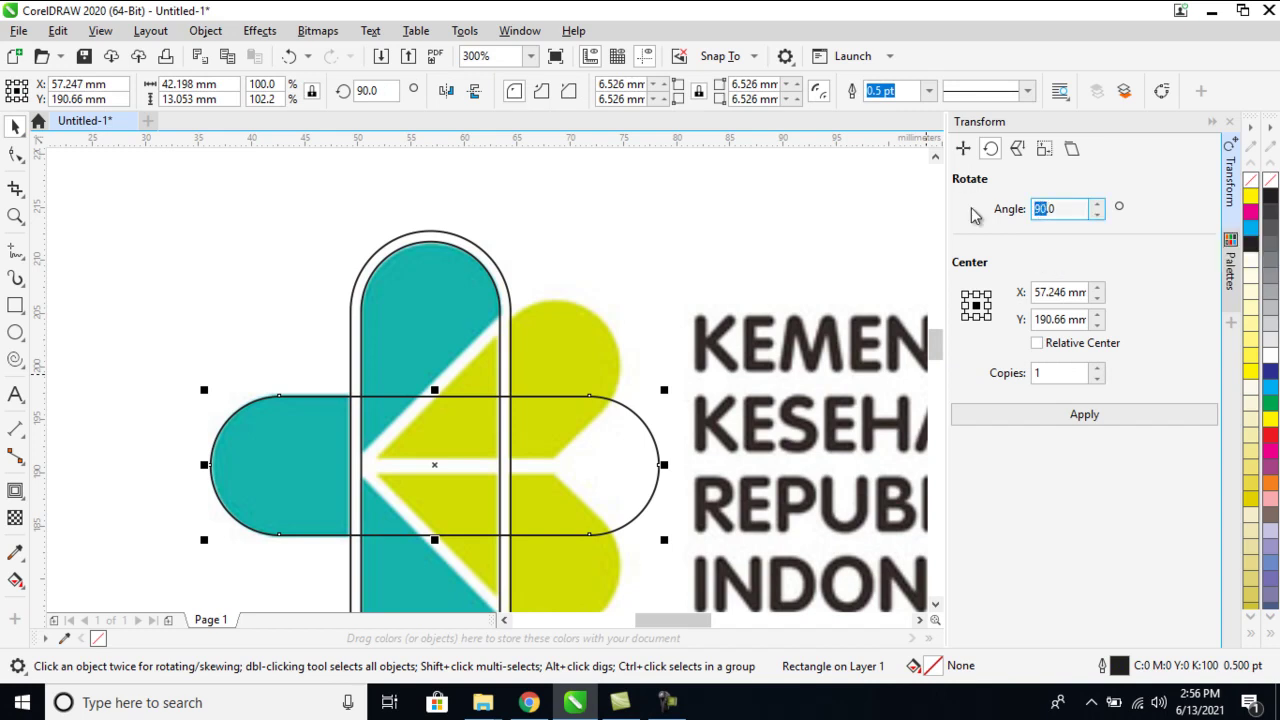
type("45")
left_click(1128, 416)
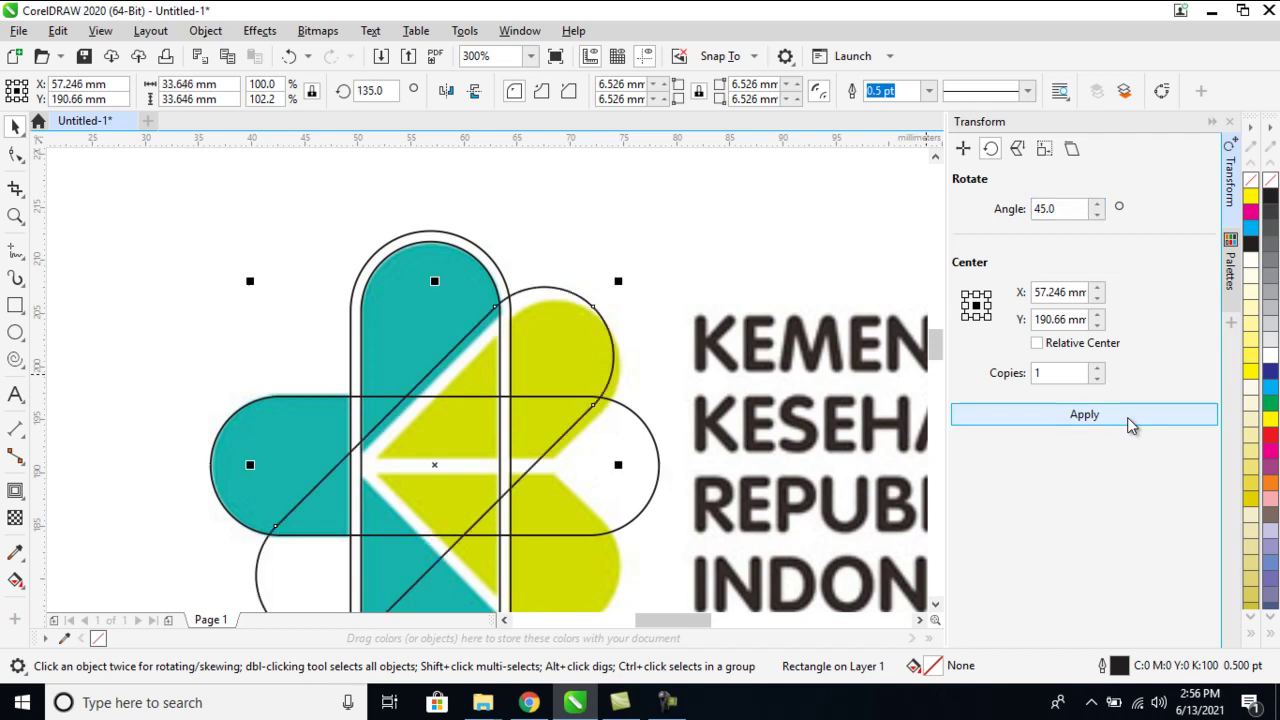
left_click(1127, 415)
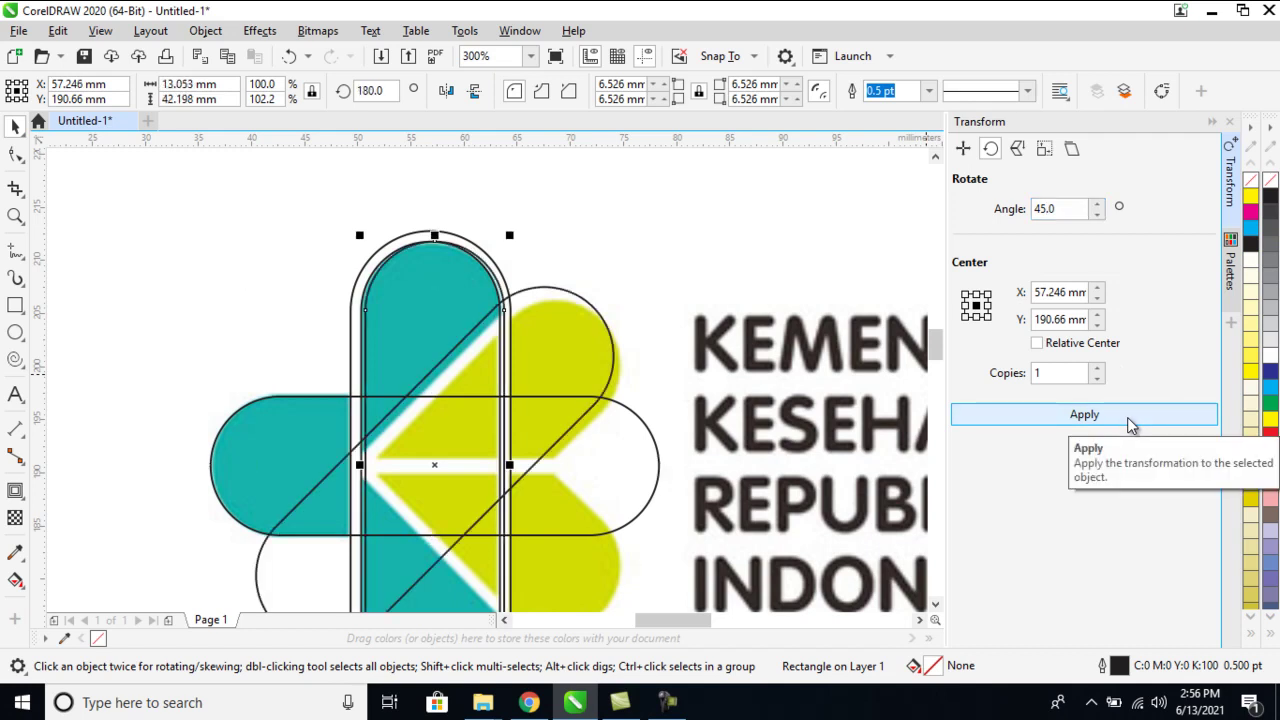
key("ctrl+z")
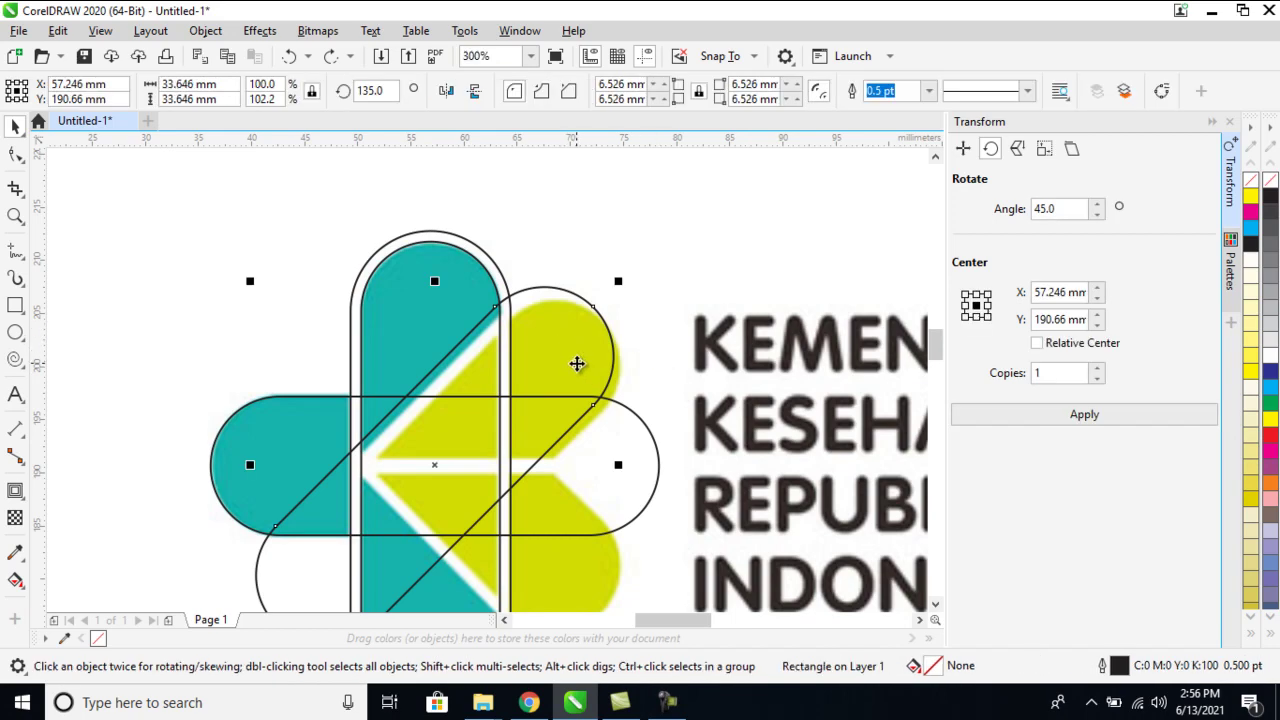
left_click_drag(577, 363, 587, 363)
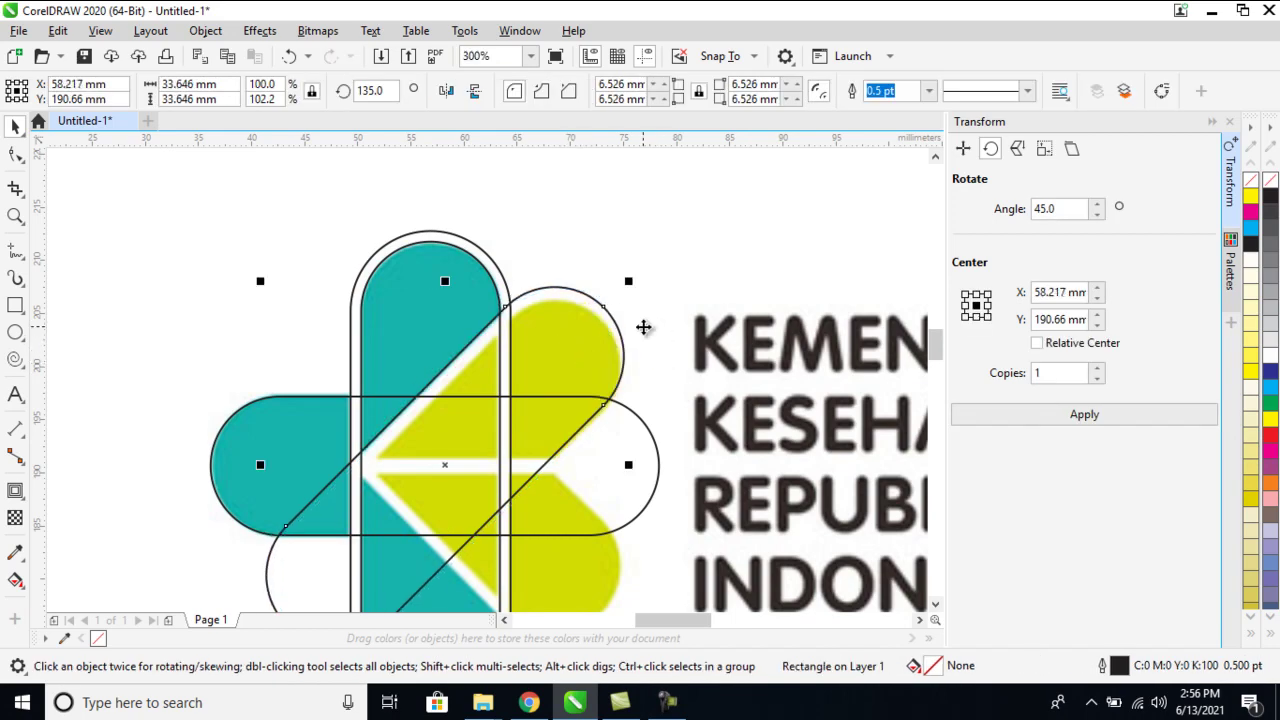
left_click_drag(934, 343, 937, 360)
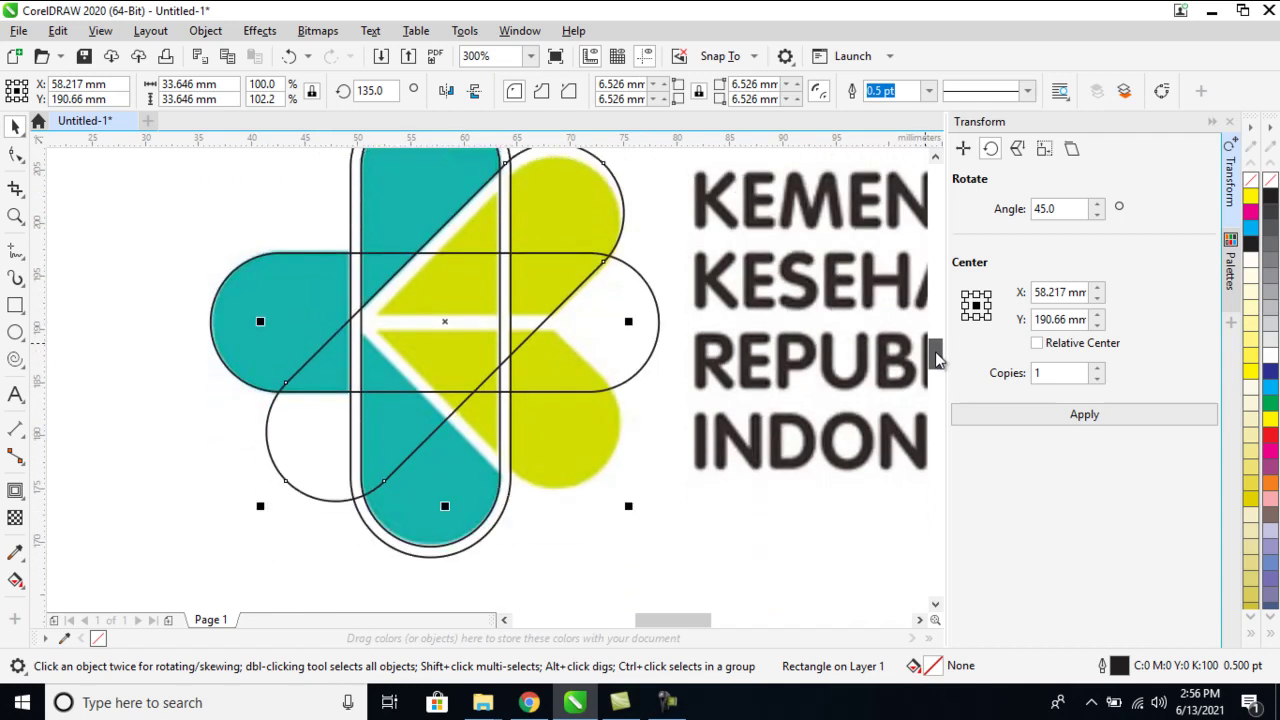
left_click_drag(260, 505, 317, 486)
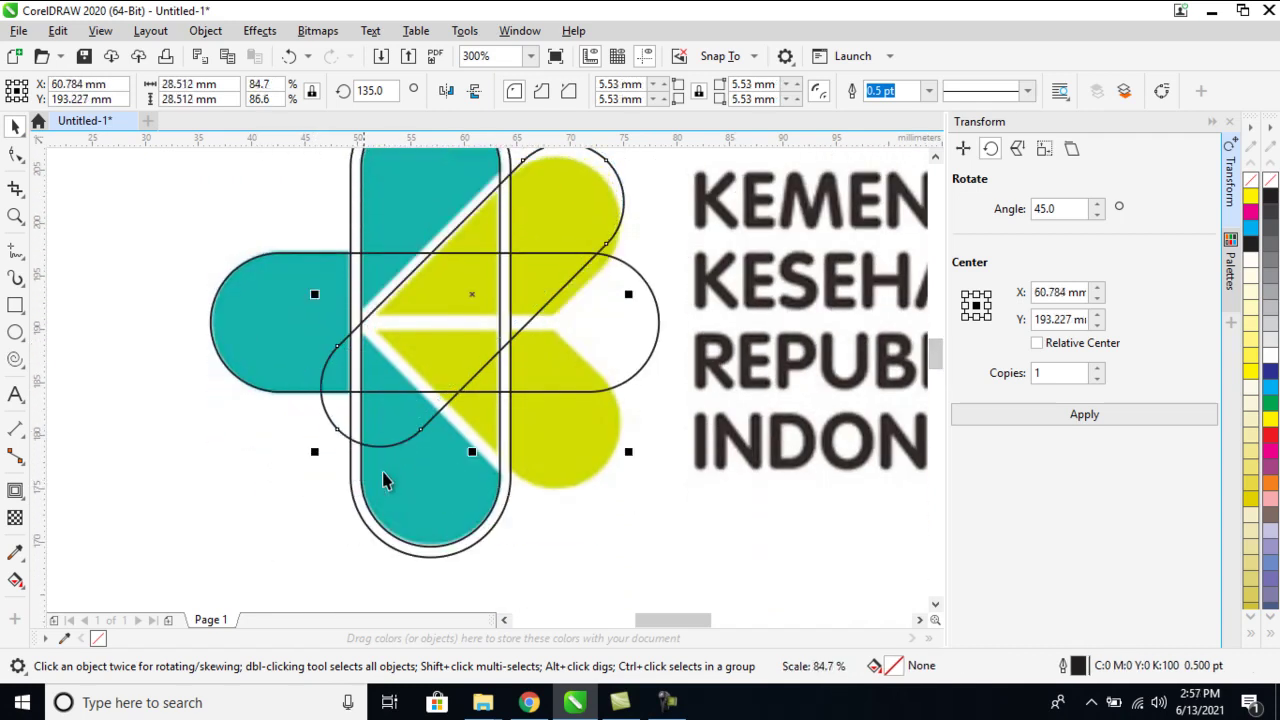
left_click(461, 359)
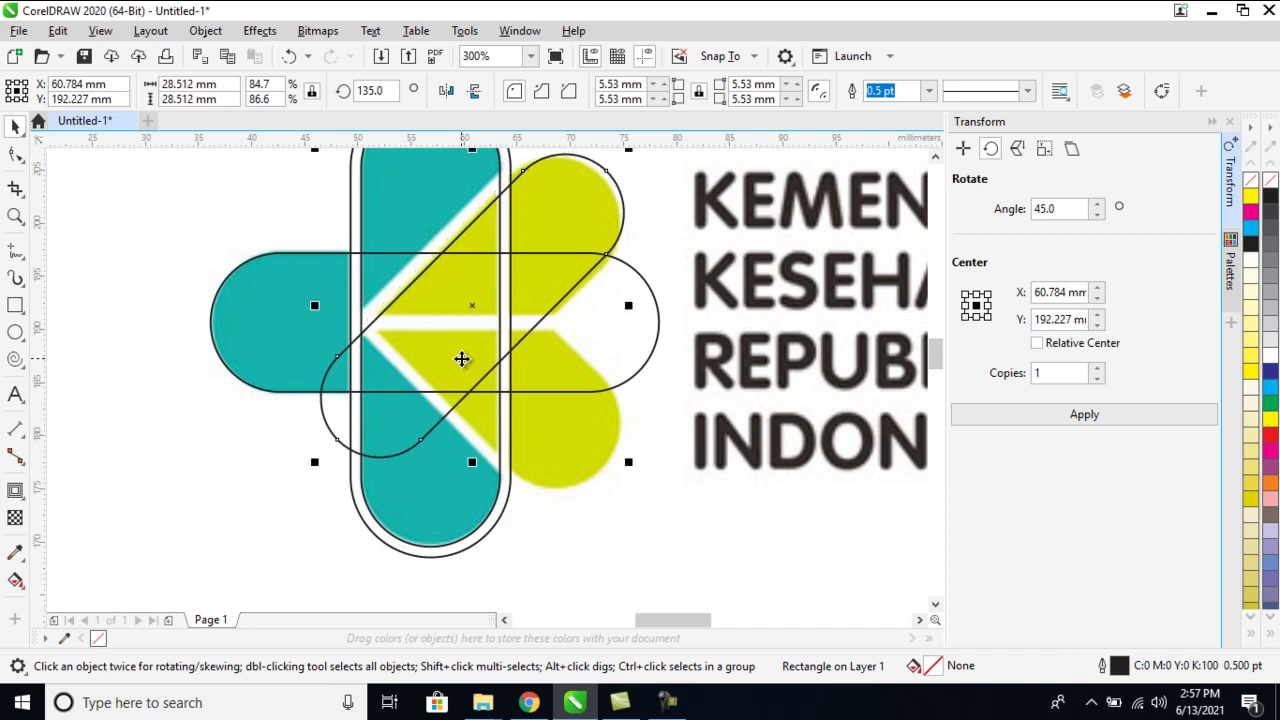
key("Up")
key("Up")
key("Up")
key("Up")
key("Up")
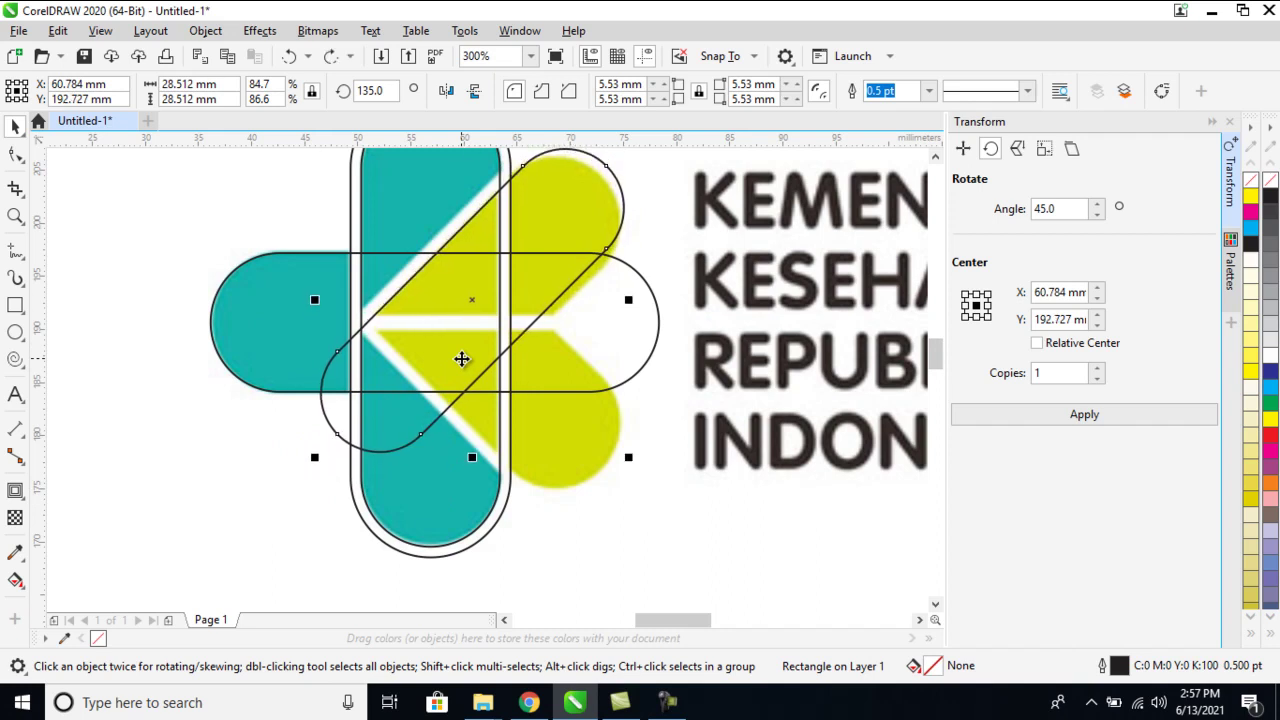
key("ctrl+z")
key("ctrl+z")
key("ctrl+z")
key("ctrl+z")
key("ctrl+z")
key("ctrl+z")
key("ctrl+z")
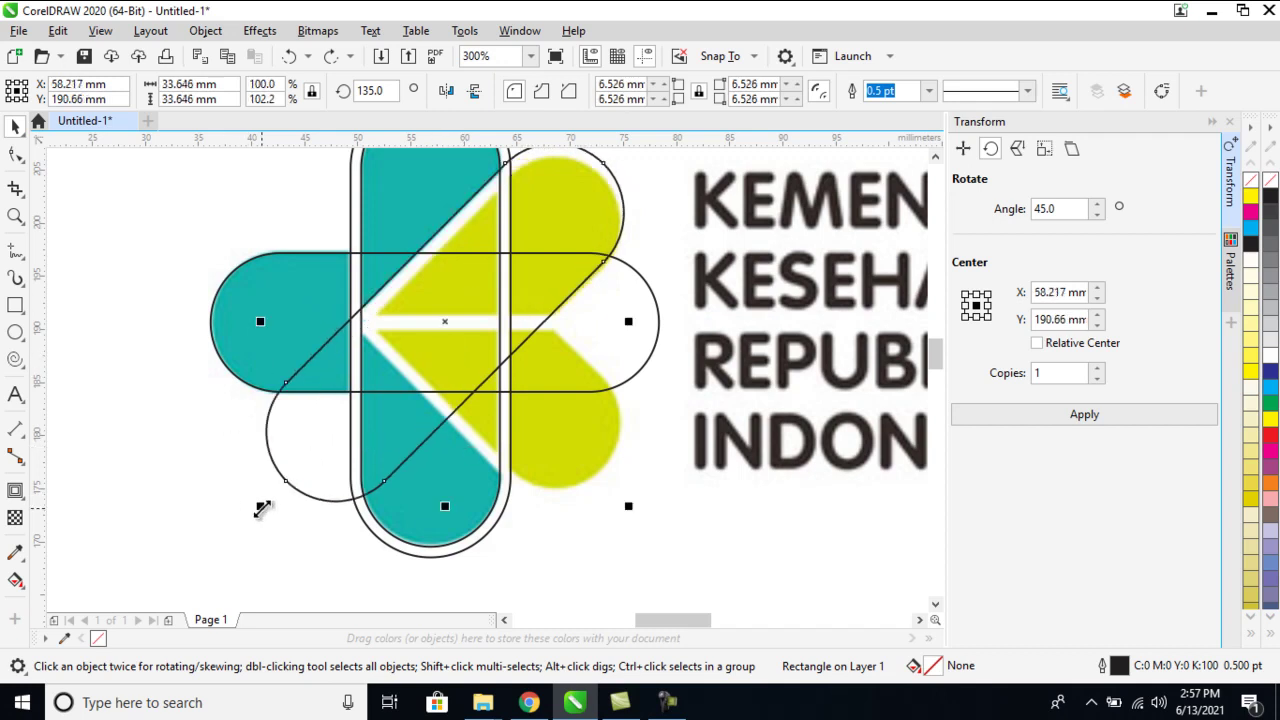
Scale the diagonal rounded rectangle proportionally to about 29.9 mm wide and high, and fit its rounded end over the upper yellow-green shape
left_click_drag(262, 509, 299, 468)
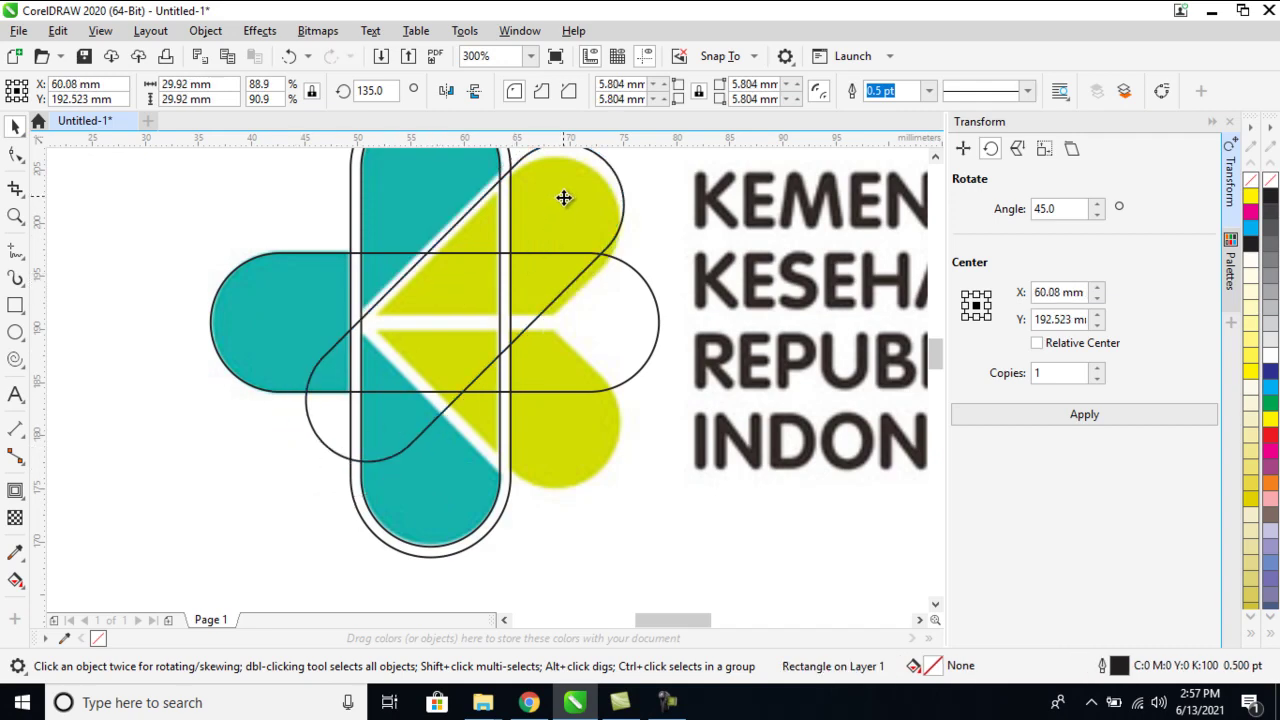
mouse_move(563, 197)
left_mouse_down()
mouse_move(571, 220)
mouse_move(562, 208)
left_mouse_up()
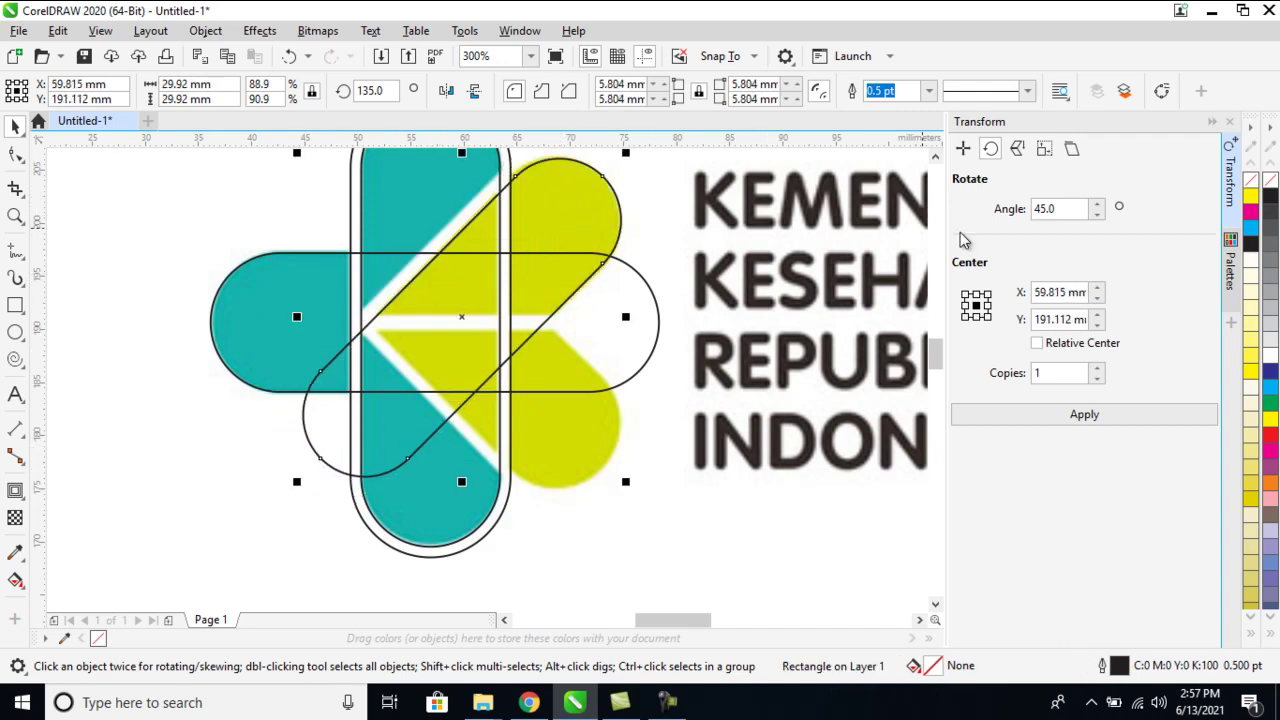
left_click(935, 156)
left_click(935, 156)
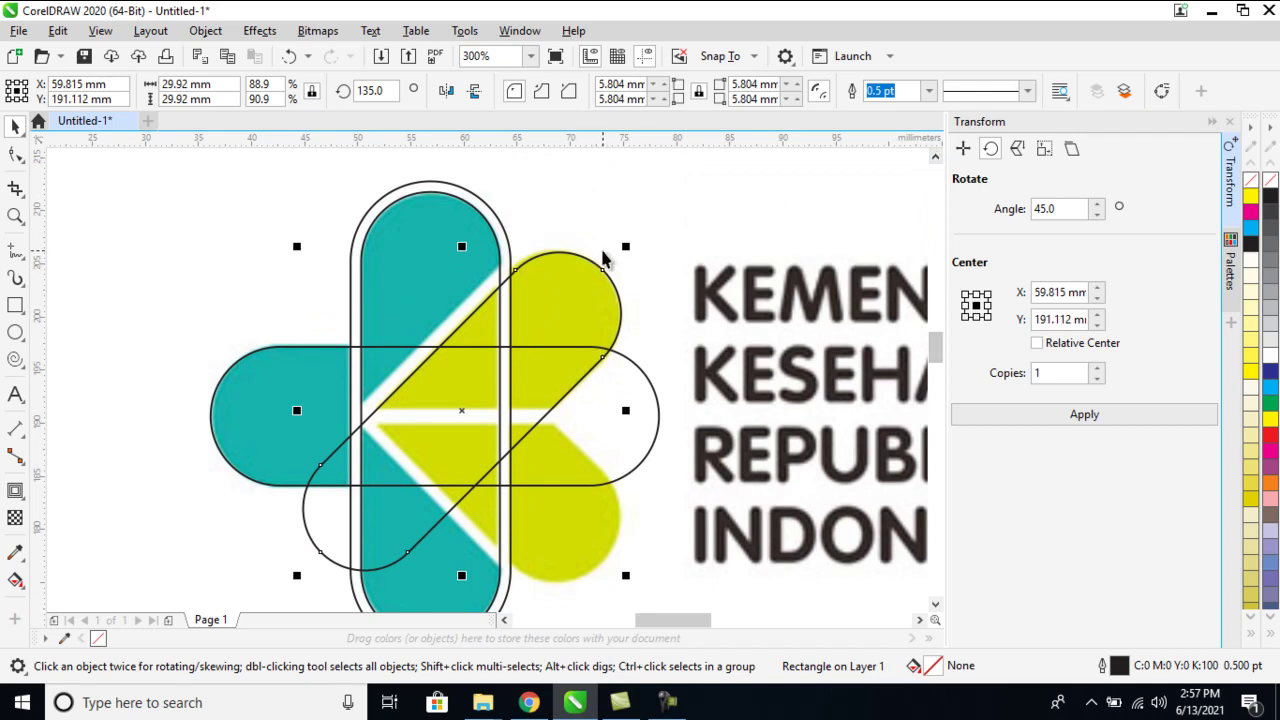
Scale the diagonal rounded rectangle proportionally to about 30.3 mm and nudge it 0.4 mm left and 0.4 mm down over the upper yellow-green shape
left_click_drag(625, 246, 631, 240)
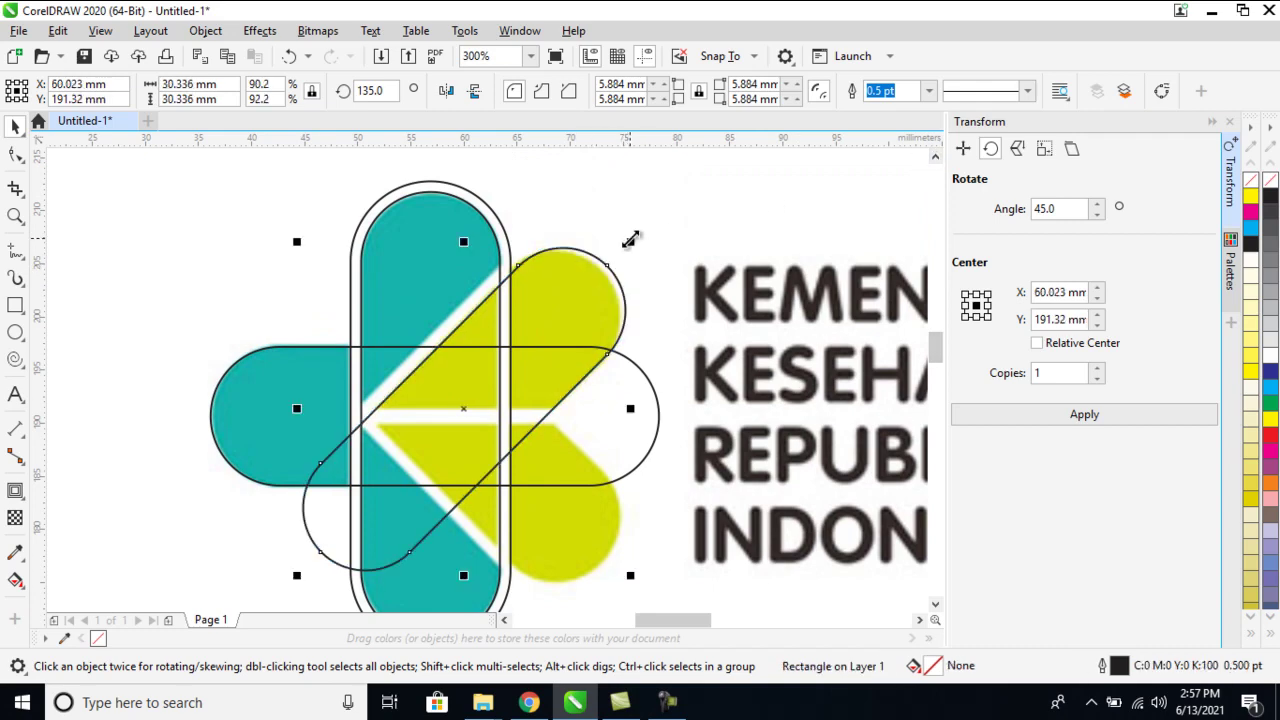
key("Left")
key("Left")
key("Left")
key("Left")
key("Left")
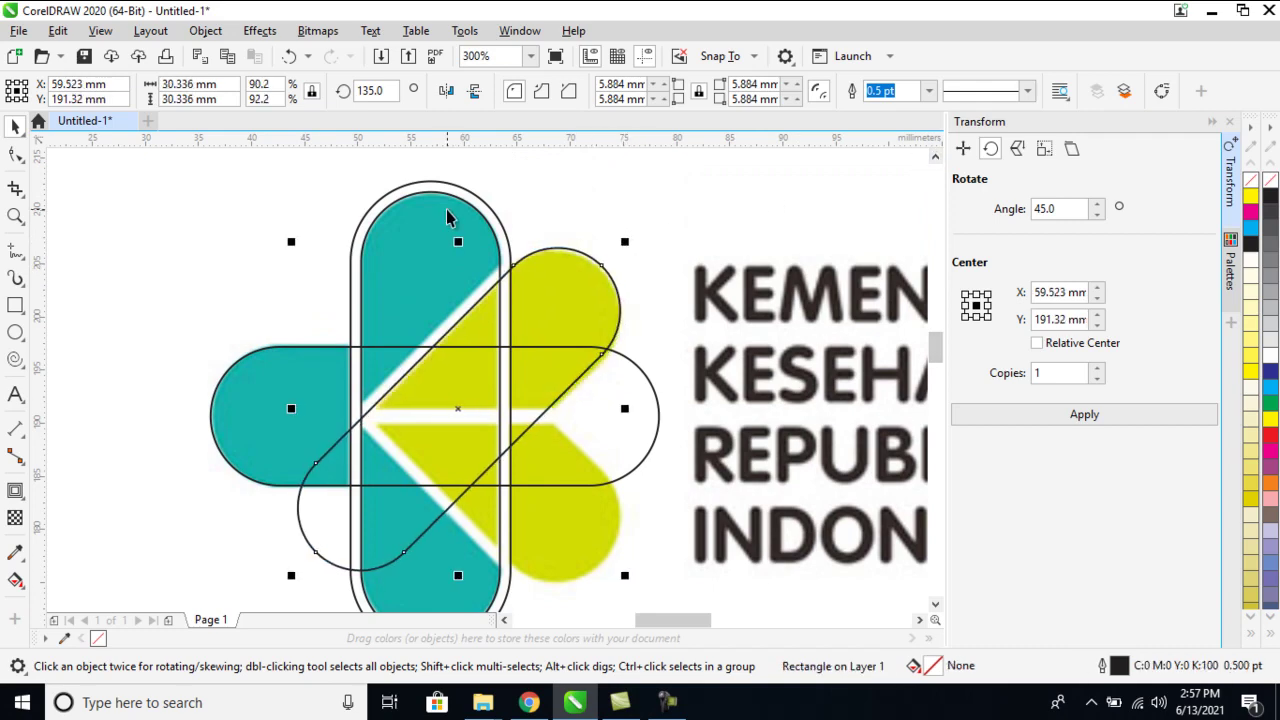
key("Down")
key("Down")
key("Down")
key("Down")
key("Right")
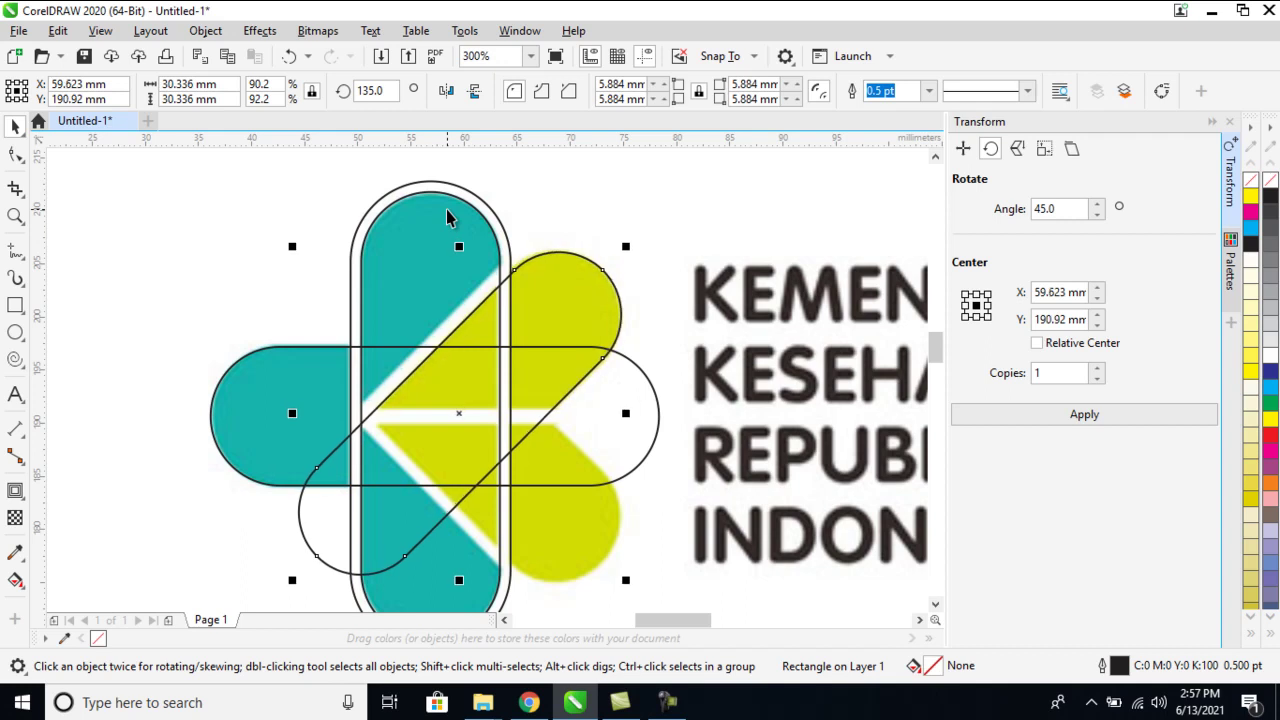
left_click(654, 209)
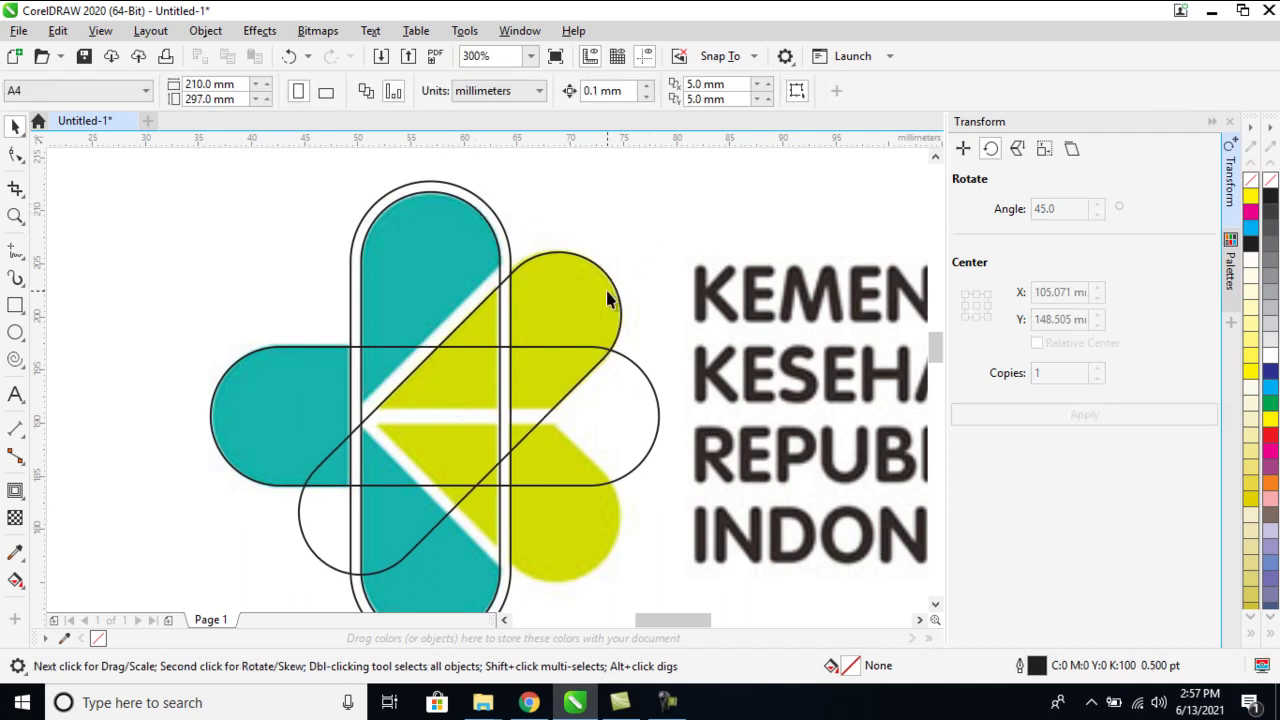
Create a vertically mirrored copy of the diagonal rounded rectangle and nudge it 0.7 mm down over the lower yellow-green shape
left_click(612, 296)
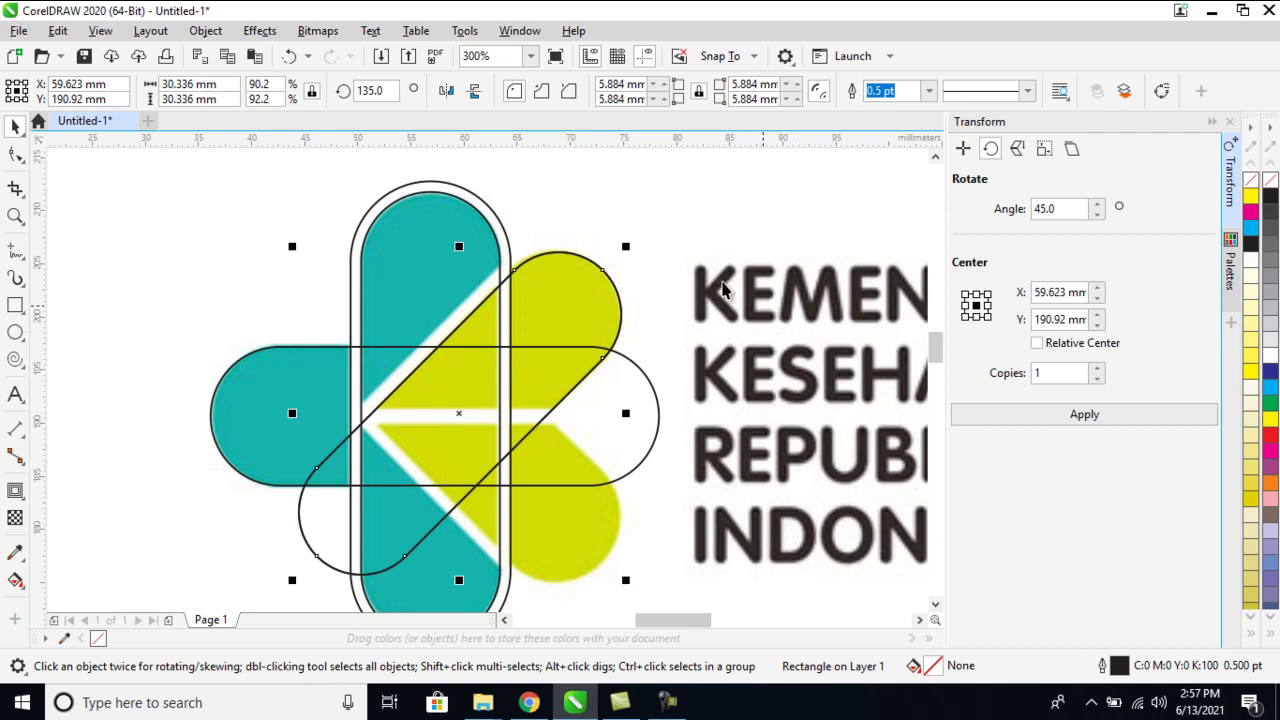
left_click(475, 92)
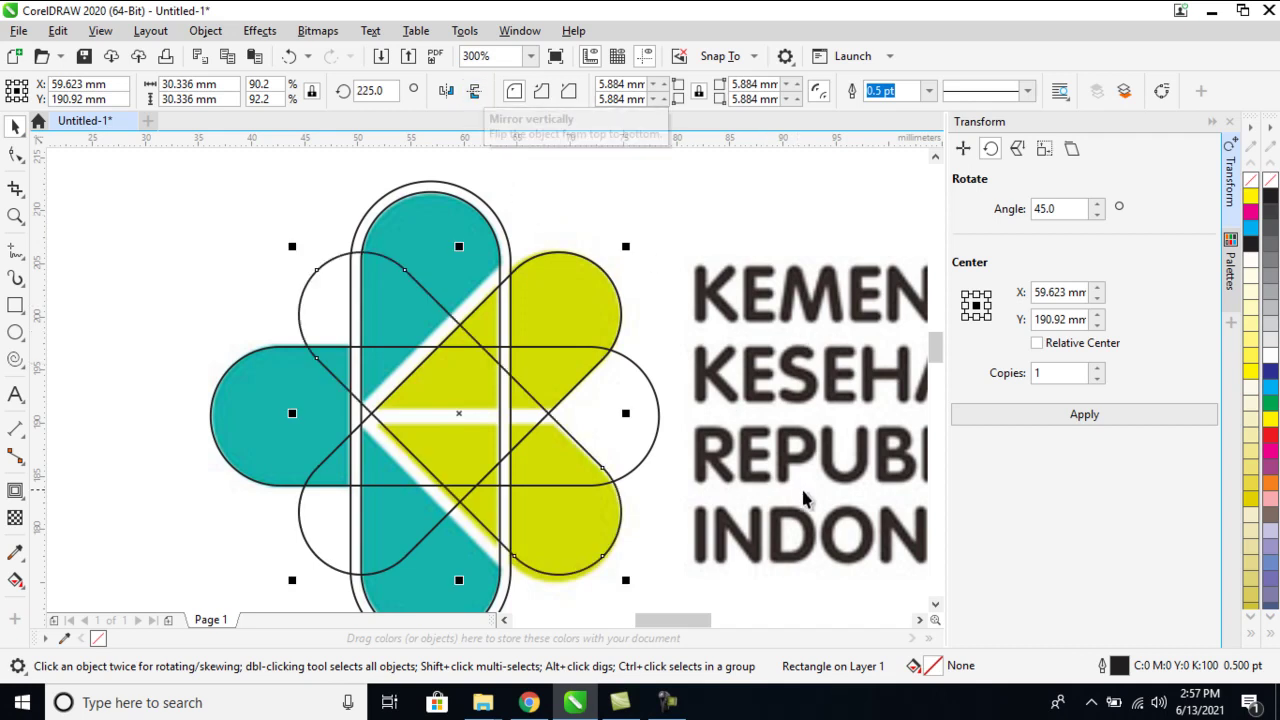
key("Down")
key("Down")
key("Down")
key("Down")
key("Down")
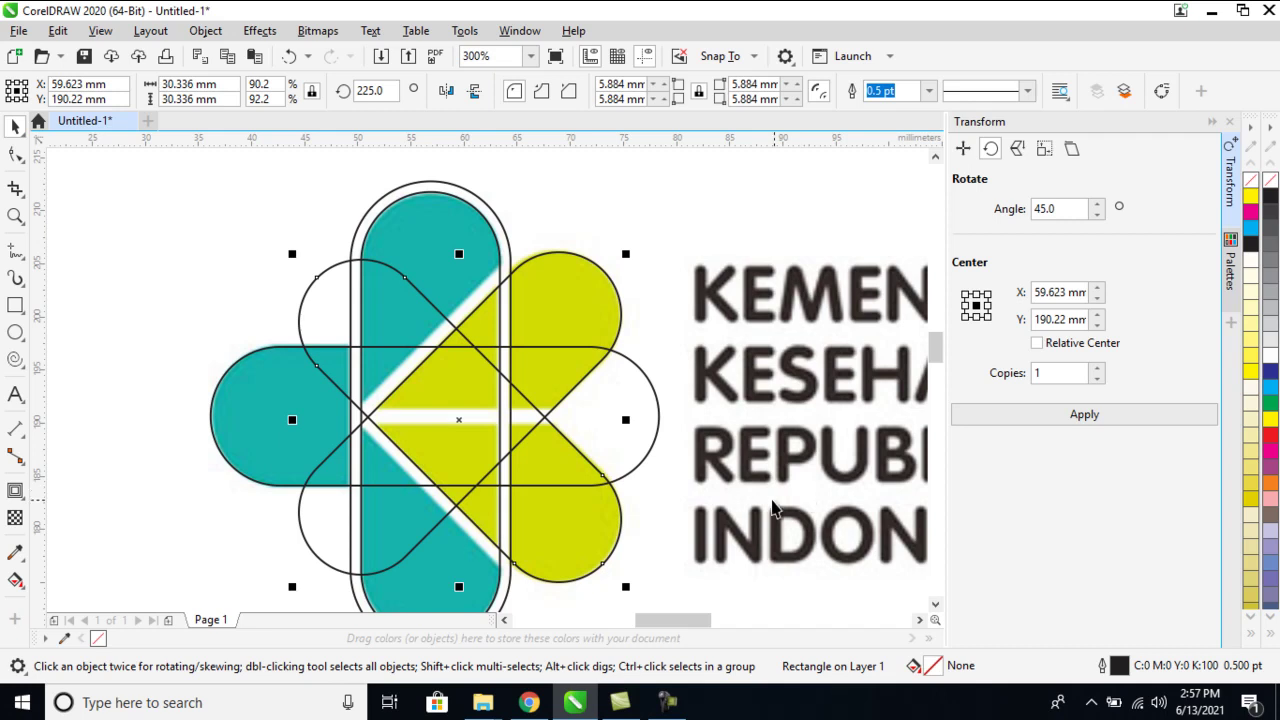
Weld the two crossed diagonal rounded rectangles into one shape
left_click(606, 283, "shift")
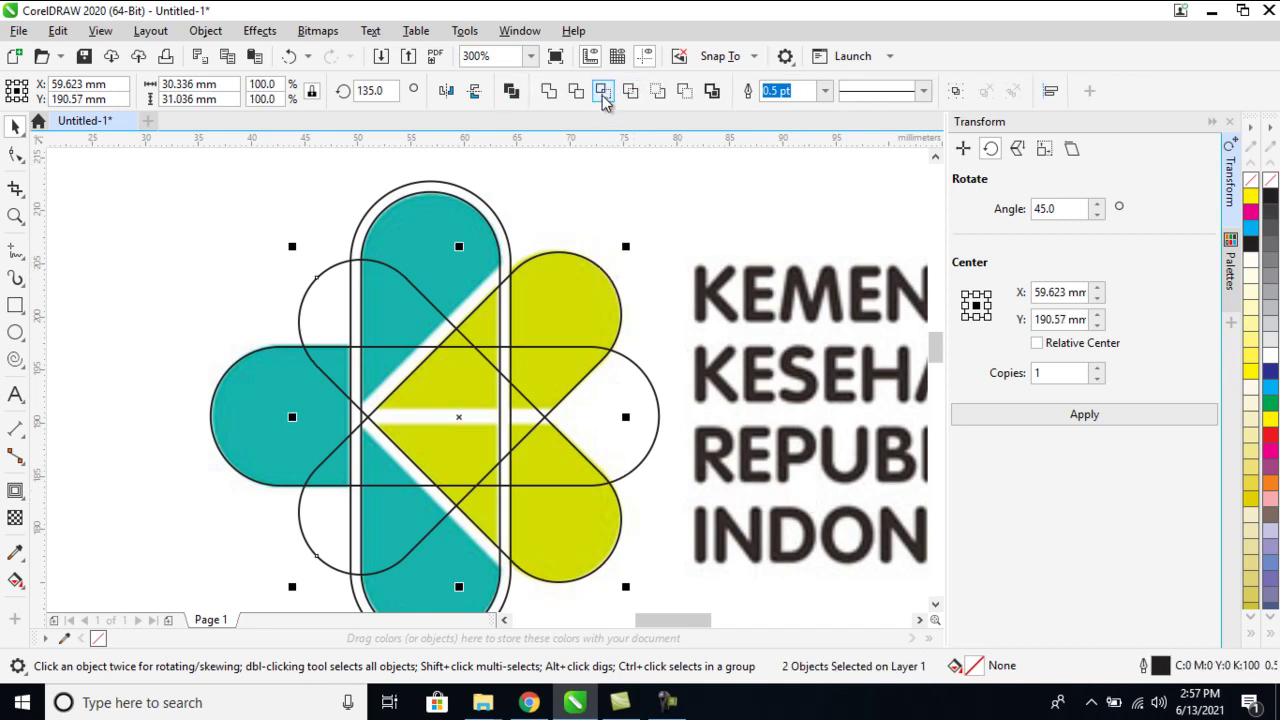
left_click(549, 92)
left_click(784, 256)
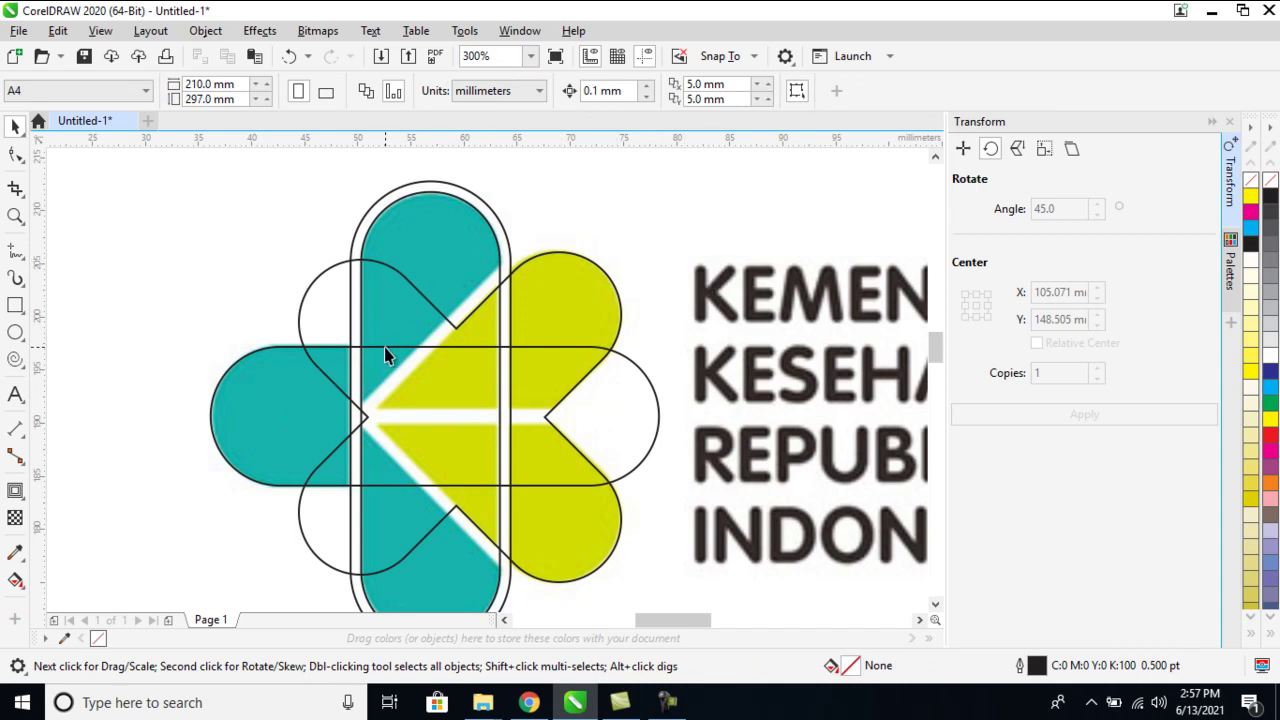
Trim the horizontal rounded rectangle with the outer vertical rounded rectangle
left_click(494, 226)
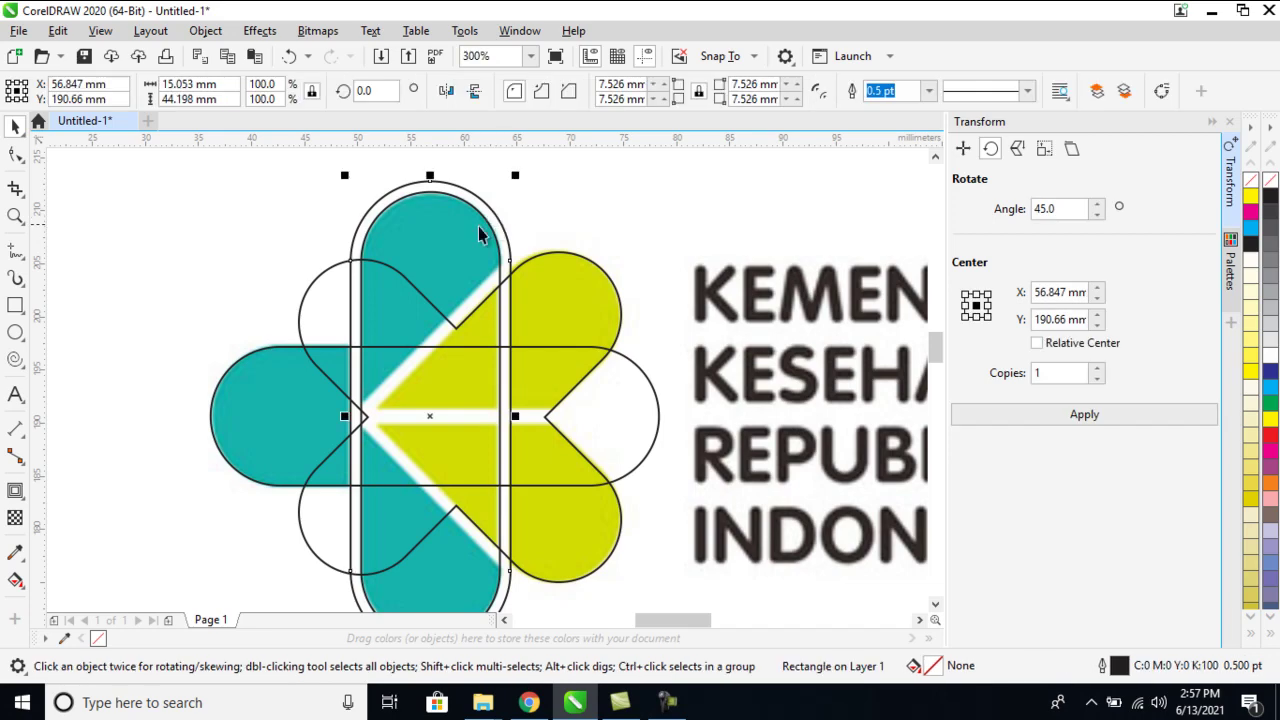
left_click(305, 370, "shift")
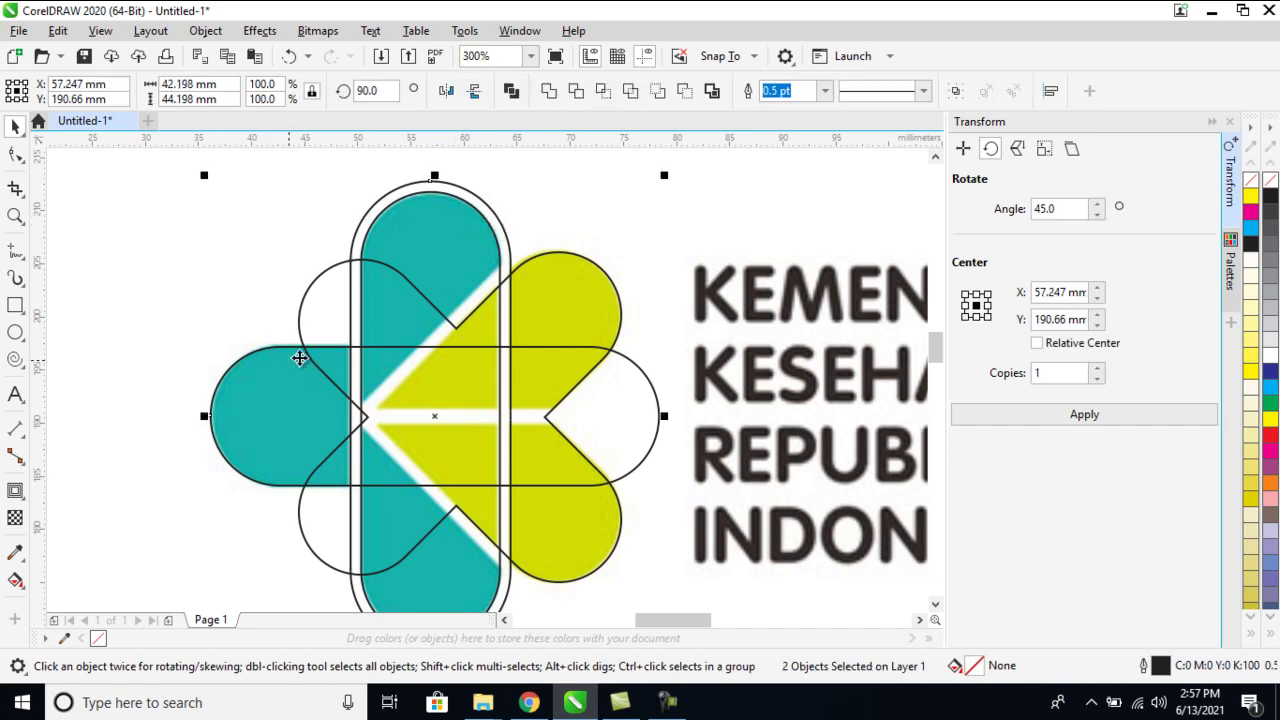
left_click(571, 91)
left_click(585, 182)
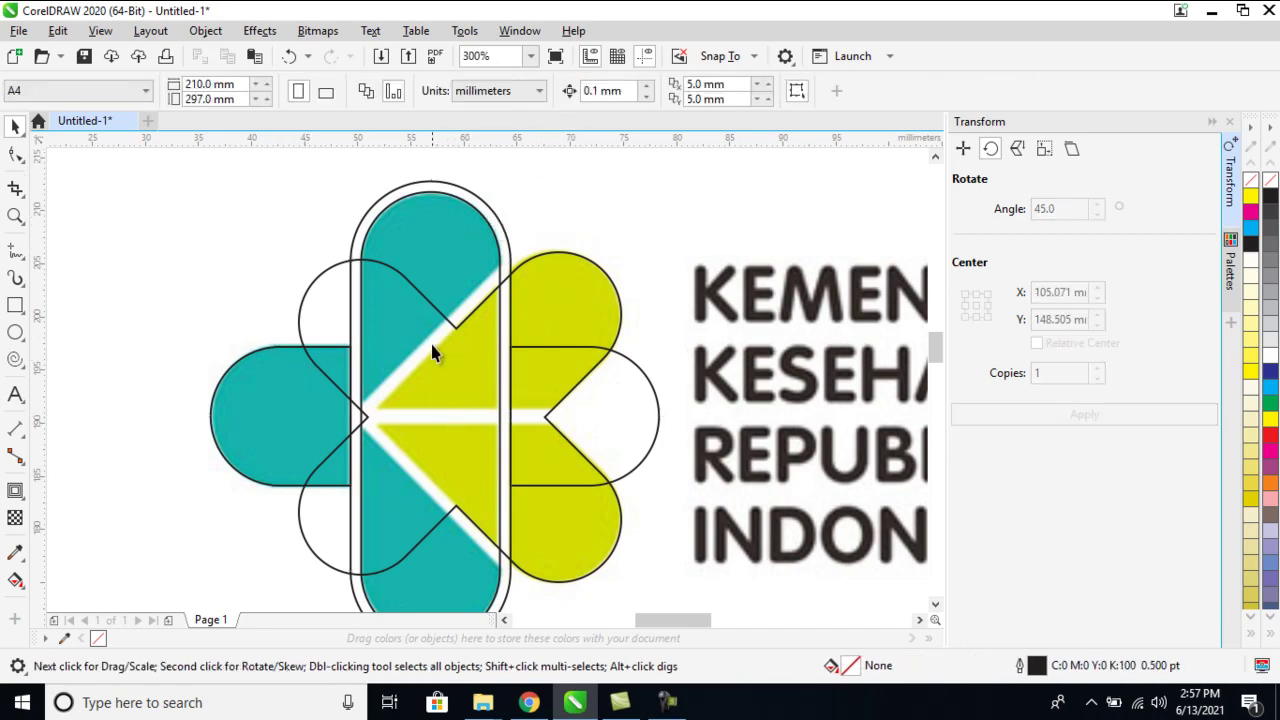
Delete the nodes that form the two left rounded lobes of the welded diagonal shape
left_click(485, 215)
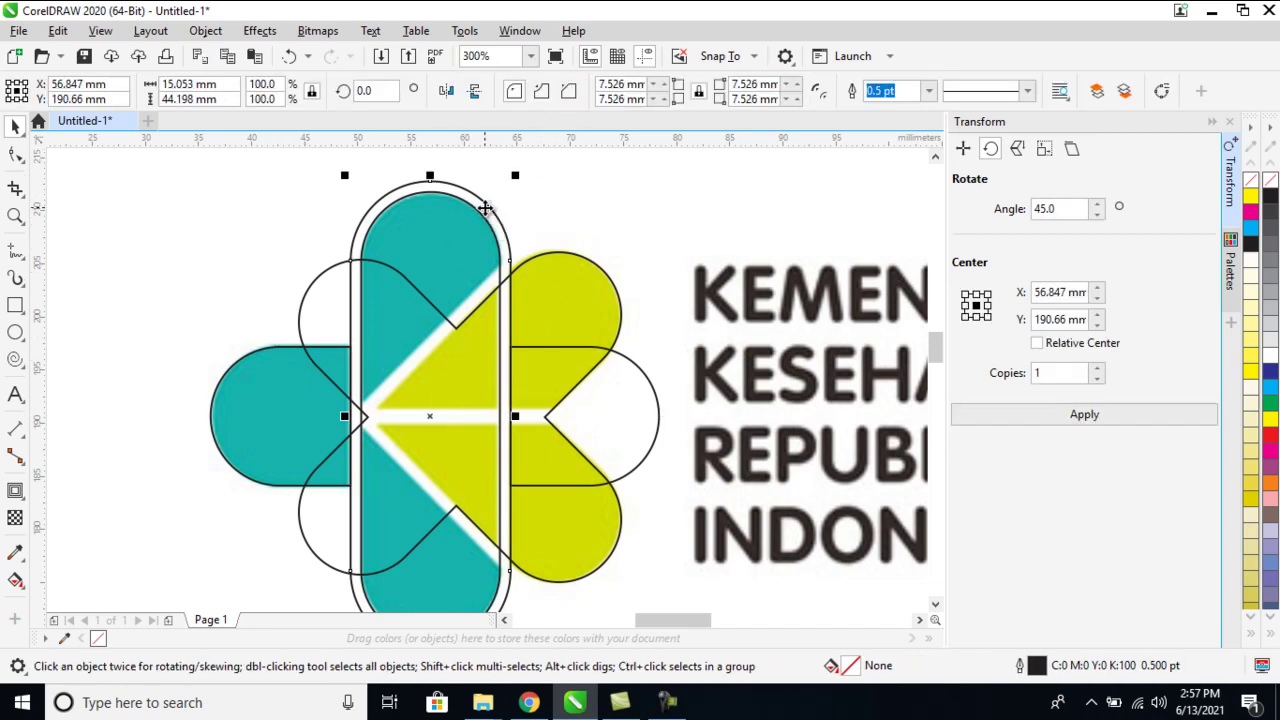
left_click(15, 156)
double_click(405, 285)
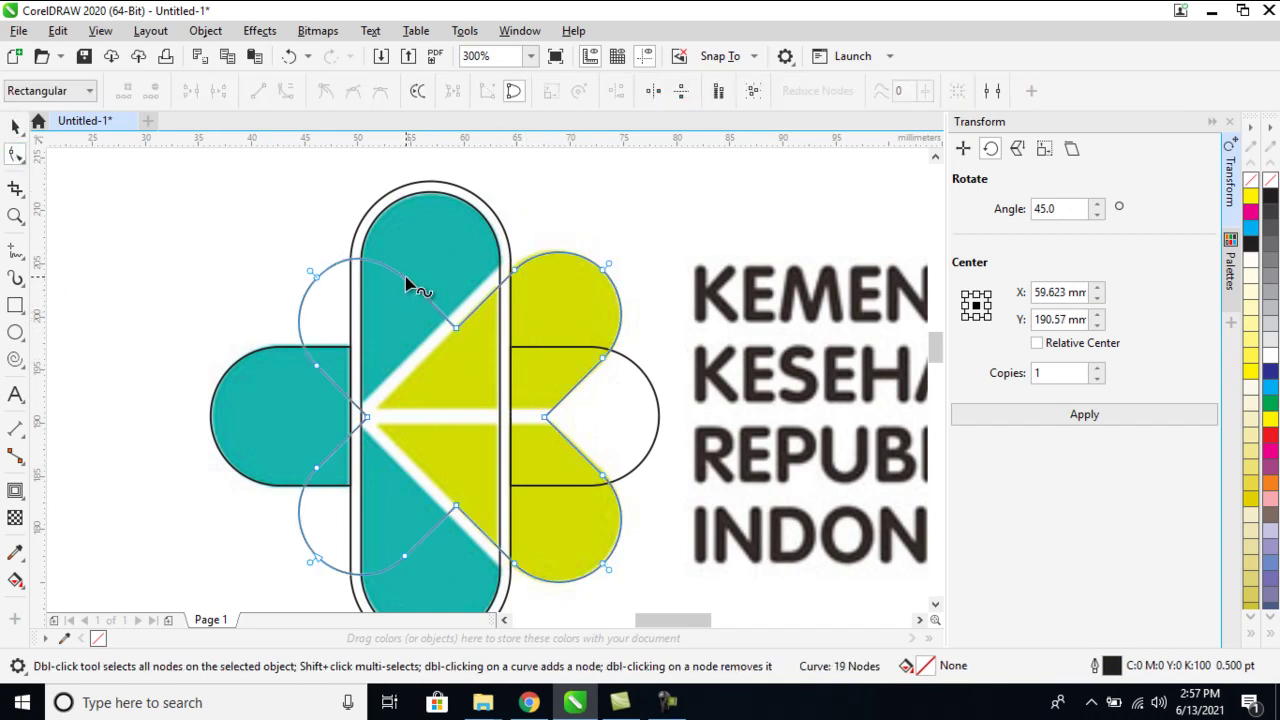
double_click(318, 367)
double_click(317, 281)
double_click(317, 281)
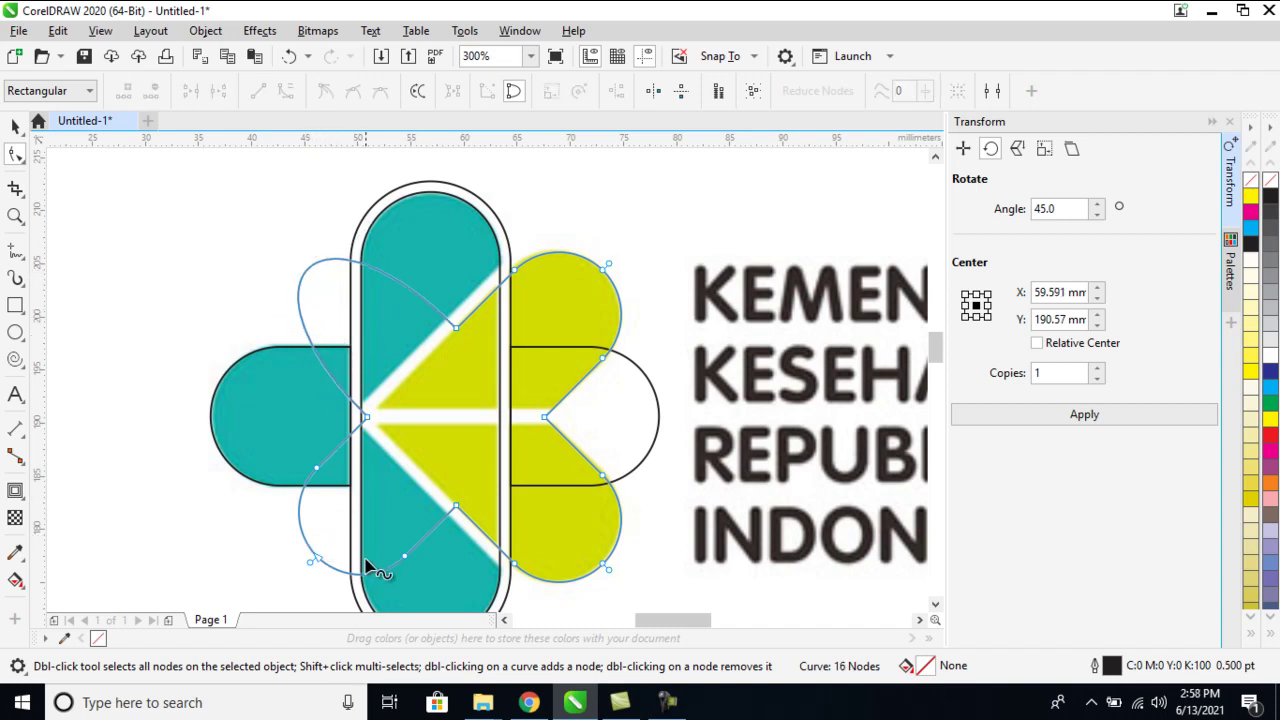
left_click(318, 562)
double_click(319, 563)
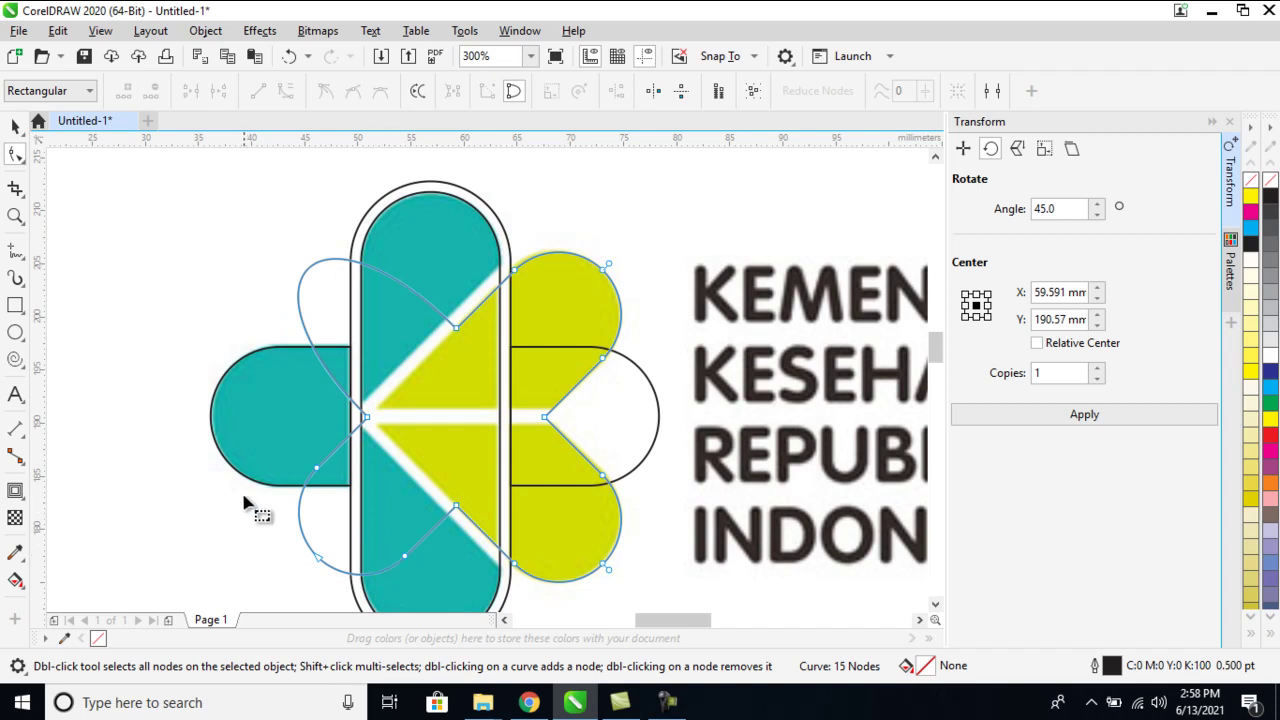
left_click_drag(215, 470, 428, 582)
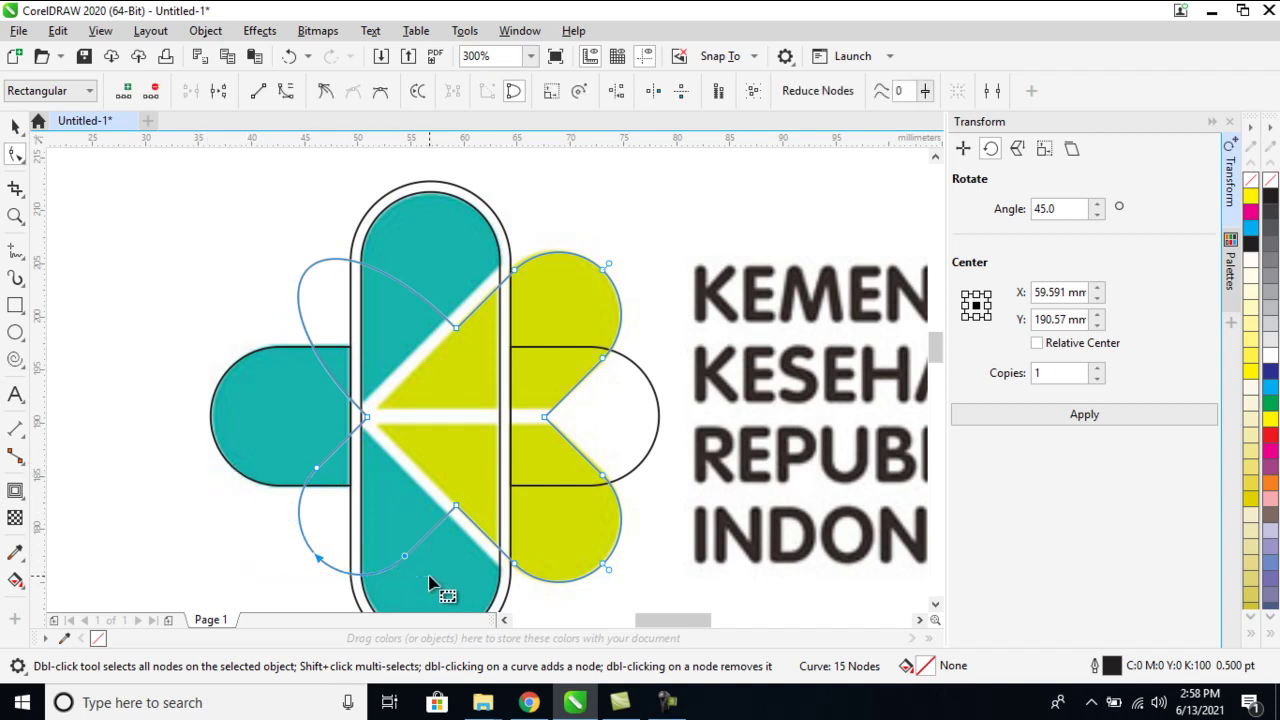
key("Delete")
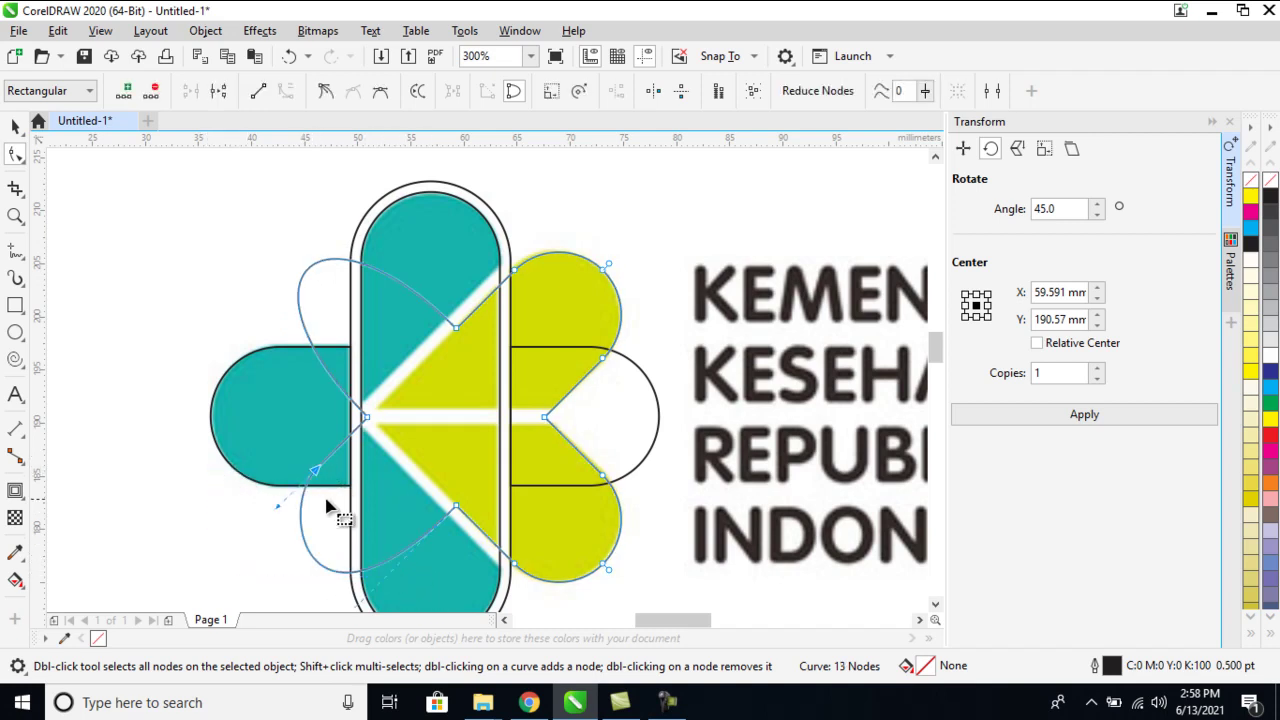
Convert the two remaining left curved segments of the welded shape to straight lines that meet in a point
right_click(324, 261)
left_click(415, 362)
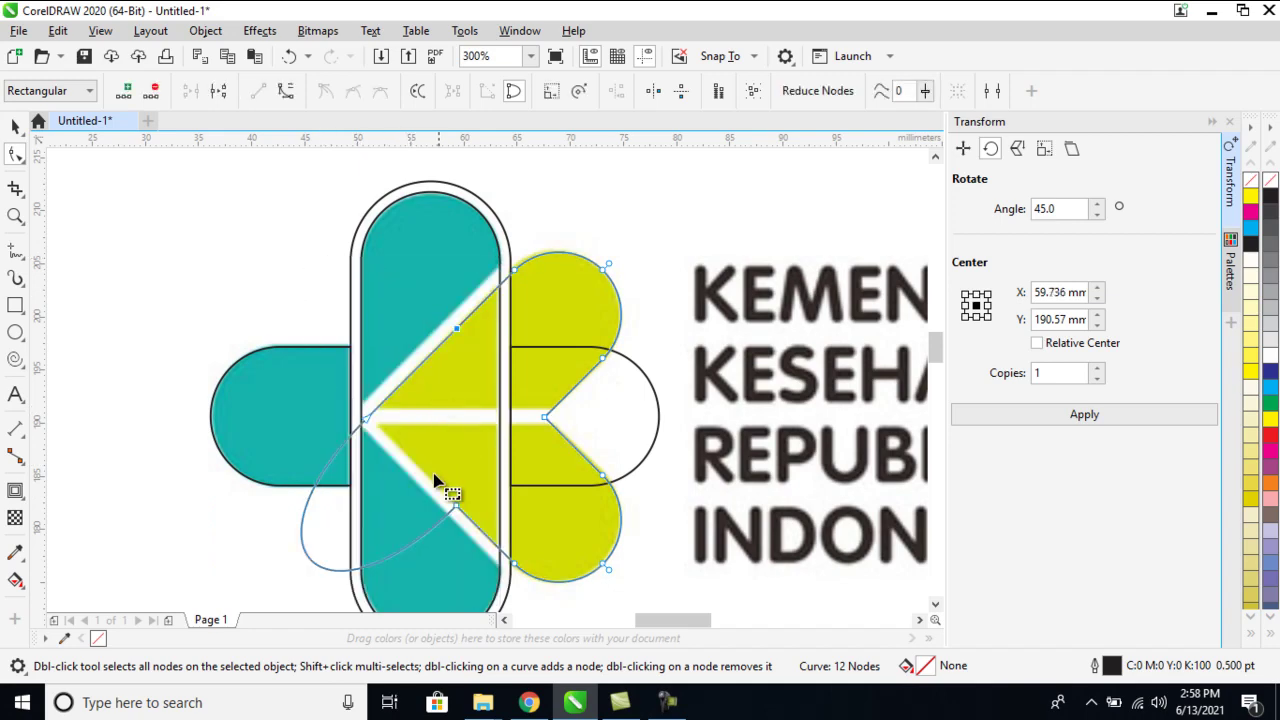
right_click(329, 572)
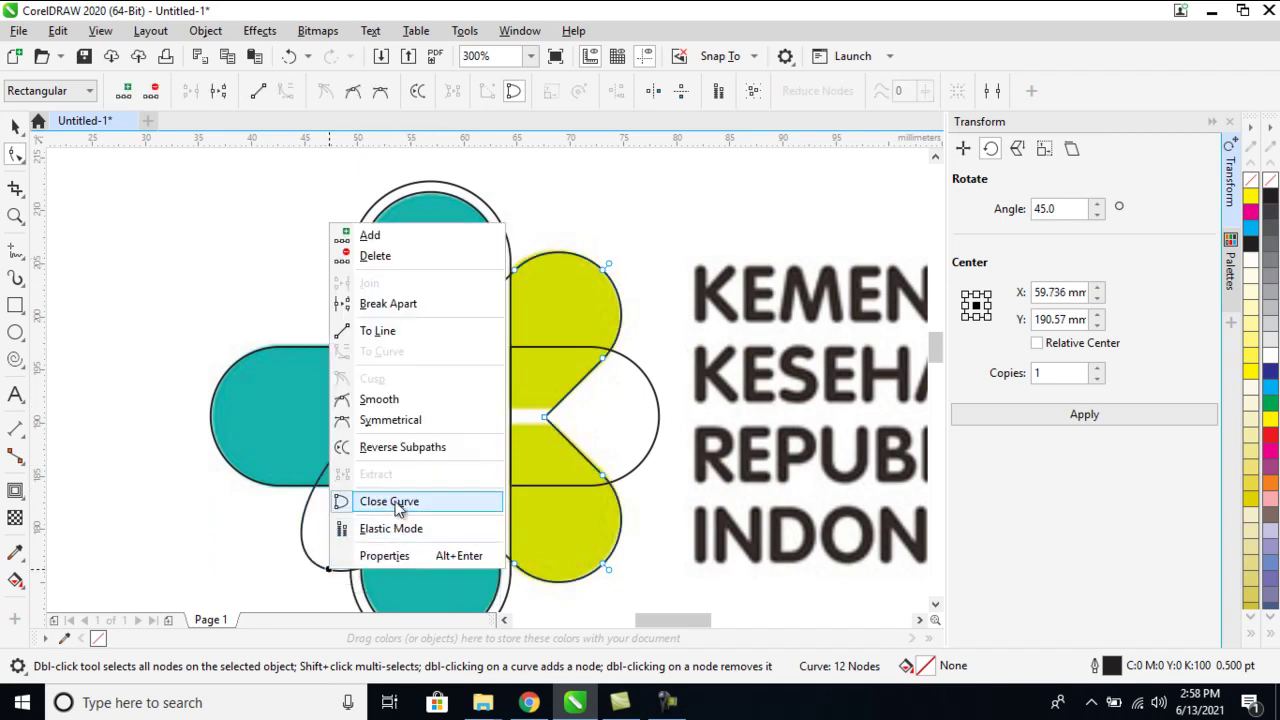
left_click(392, 334)
key("space")
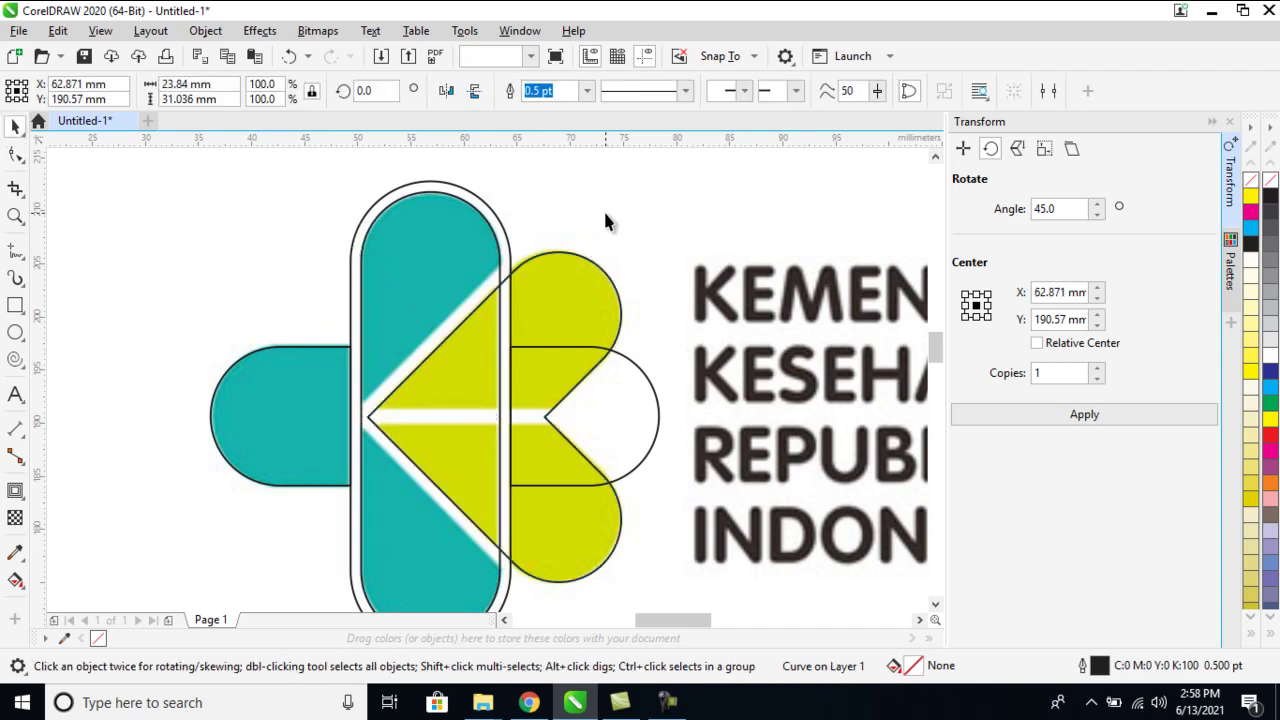
left_click(603, 211)
Delete all nodes of the right-hand part of the trimmed horizontal shape, keeping only the left teal part
left_click(651, 425)
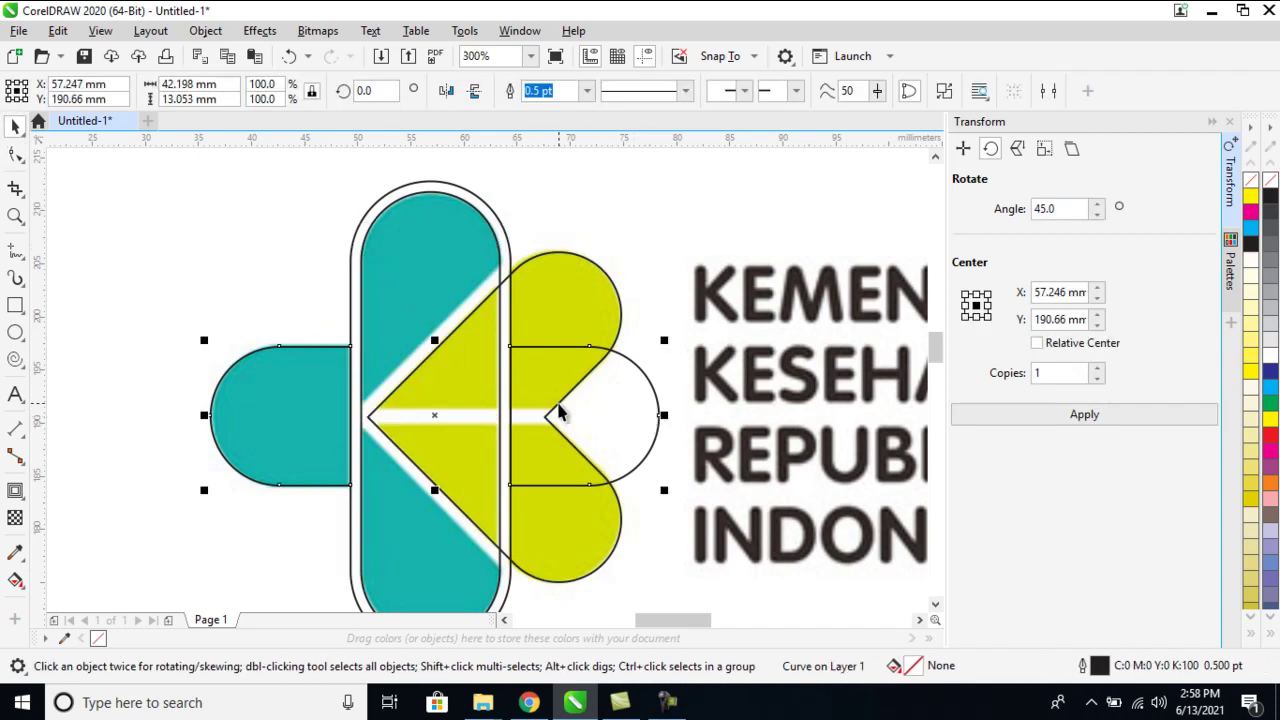
left_click(16, 155)
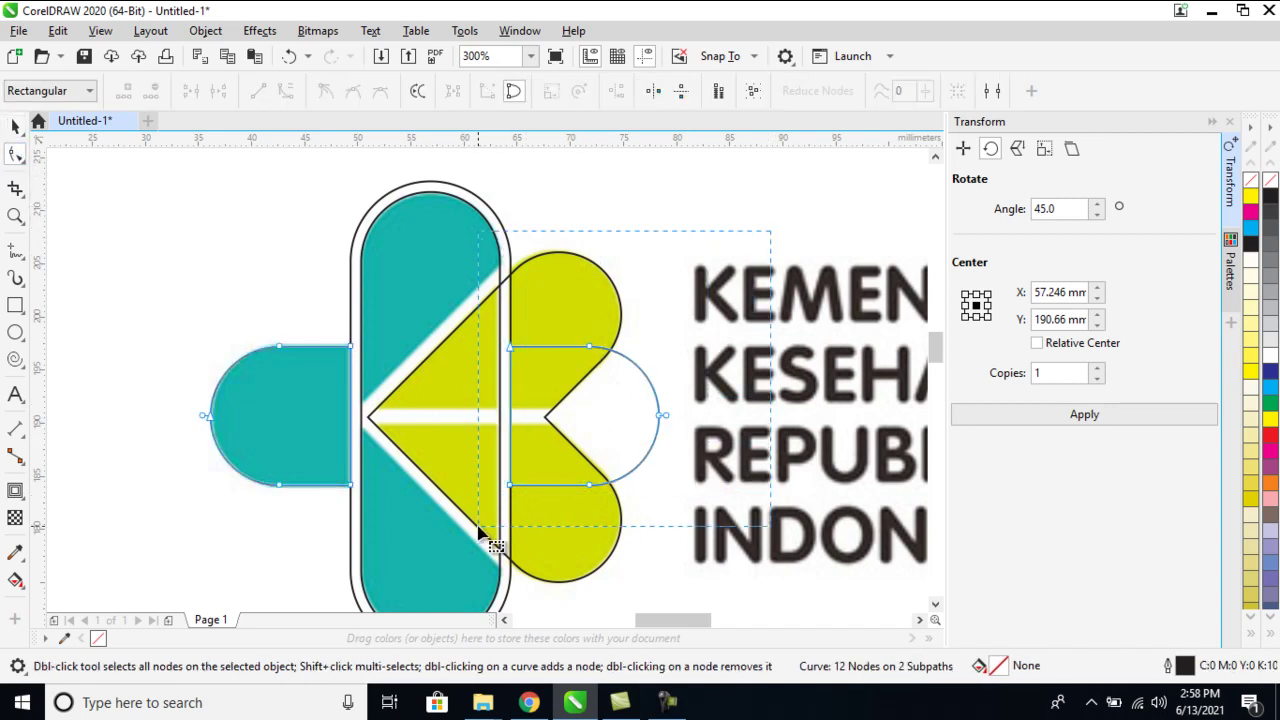
key("Delete")
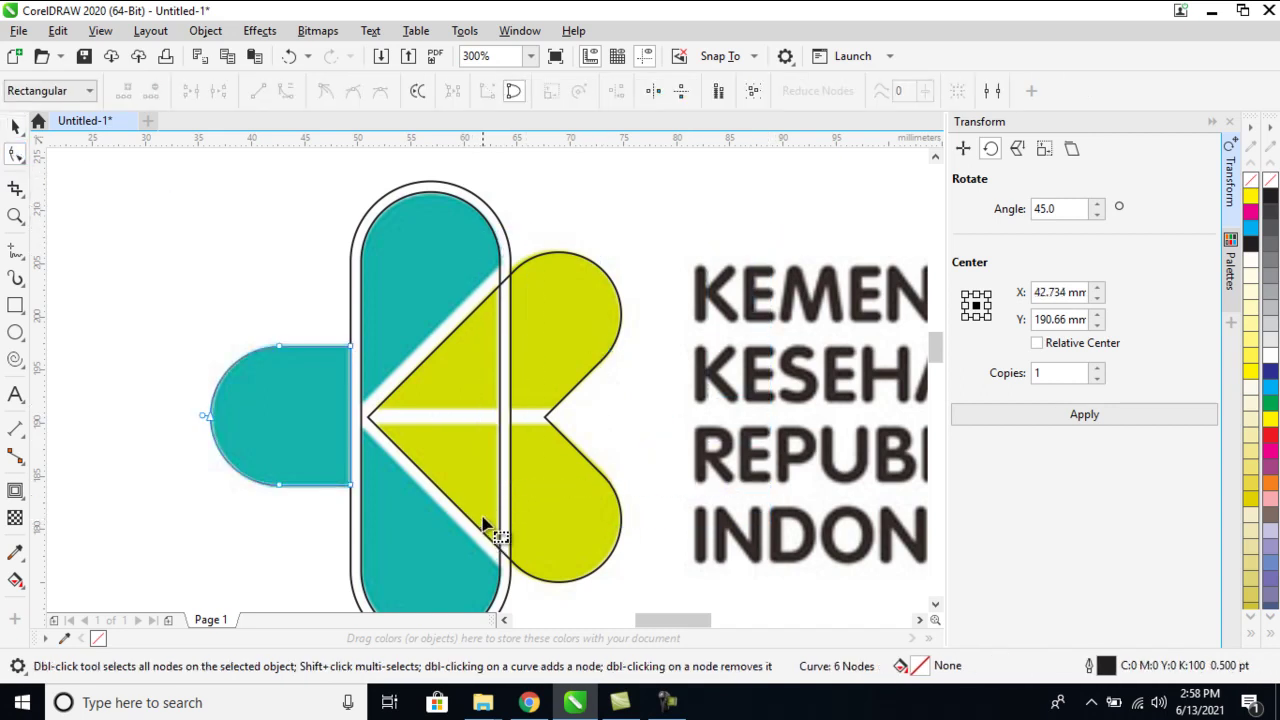
left_click(15, 125)
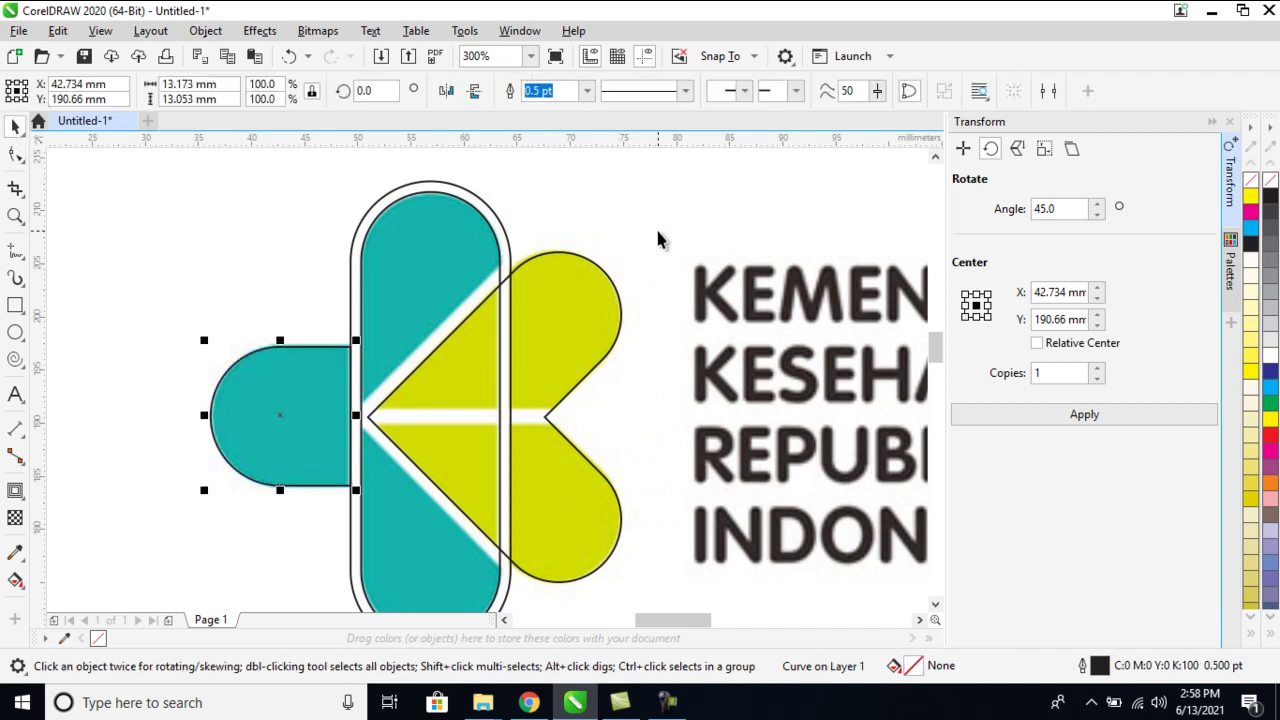
left_click(655, 238)
Add a one-step outside contour with a 1.0 mm offset to the heart-like yellow-green outline
left_click(560, 327)
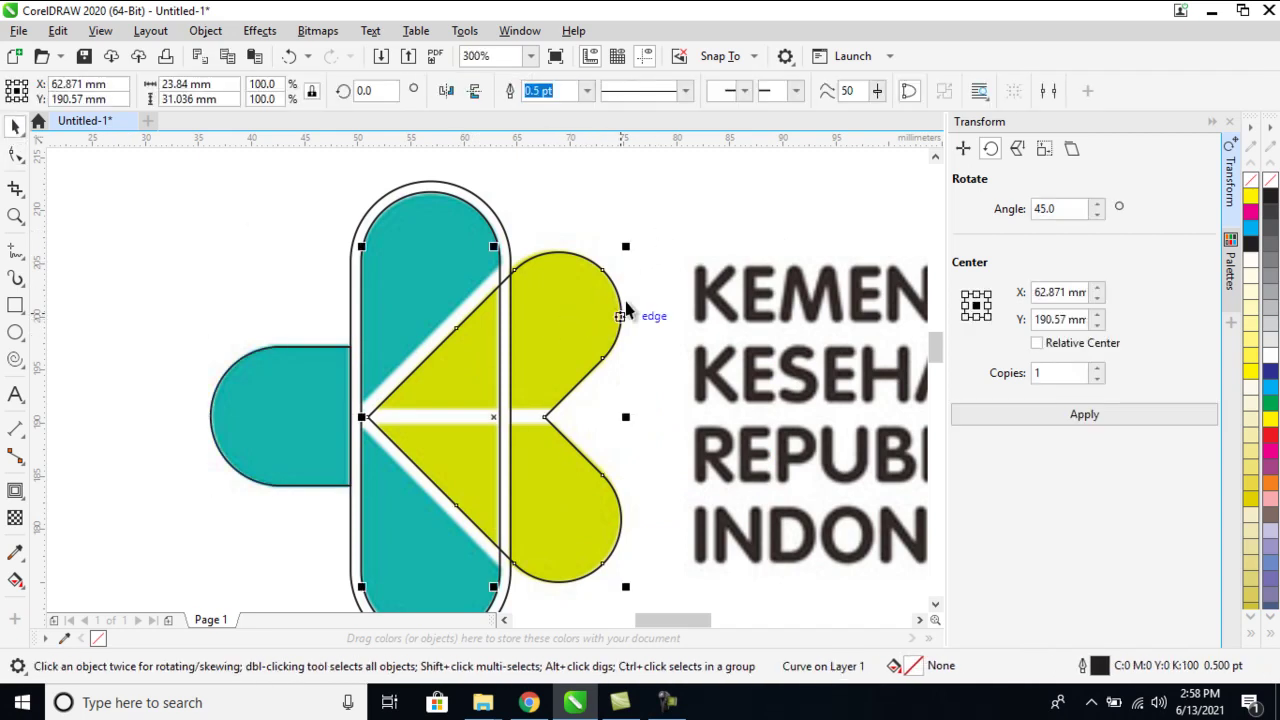
left_click(566, 92)
left_click(15, 490)
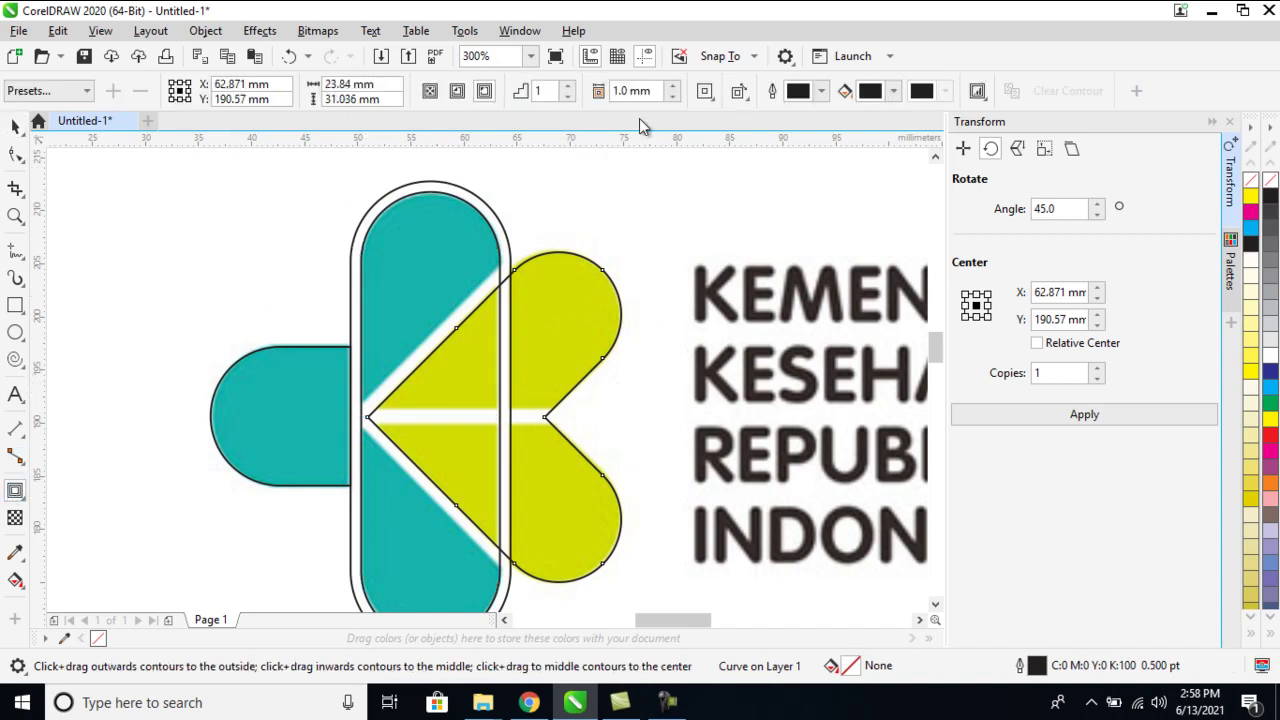
left_click(483, 91)
key("space")
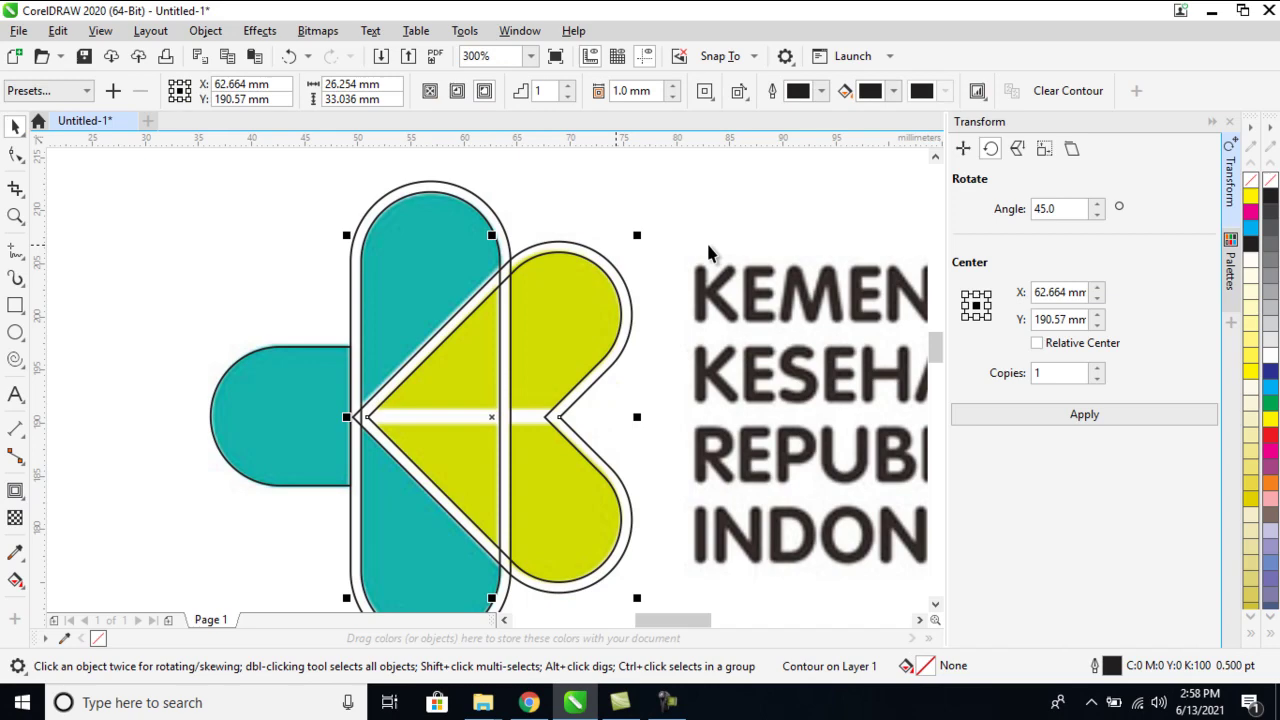
left_click(580, 193)
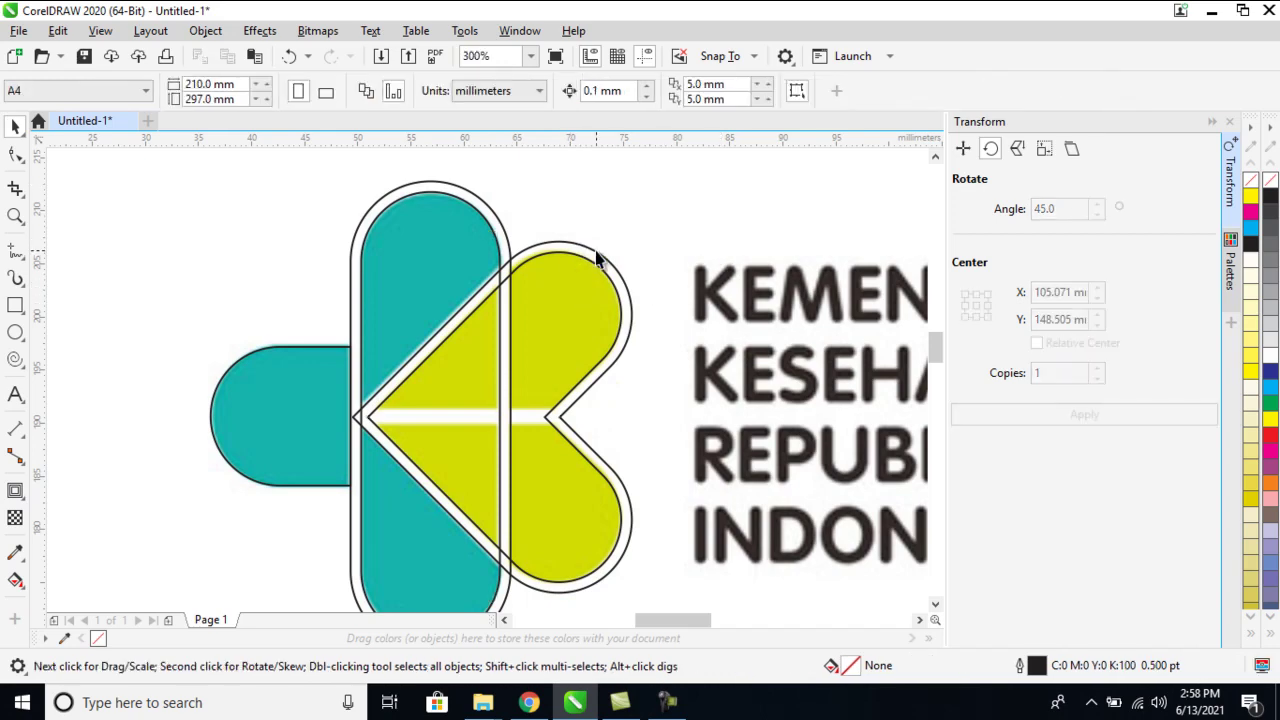
Break the 1.0 mm contour apart from the heart-like outline
left_click(597, 255)
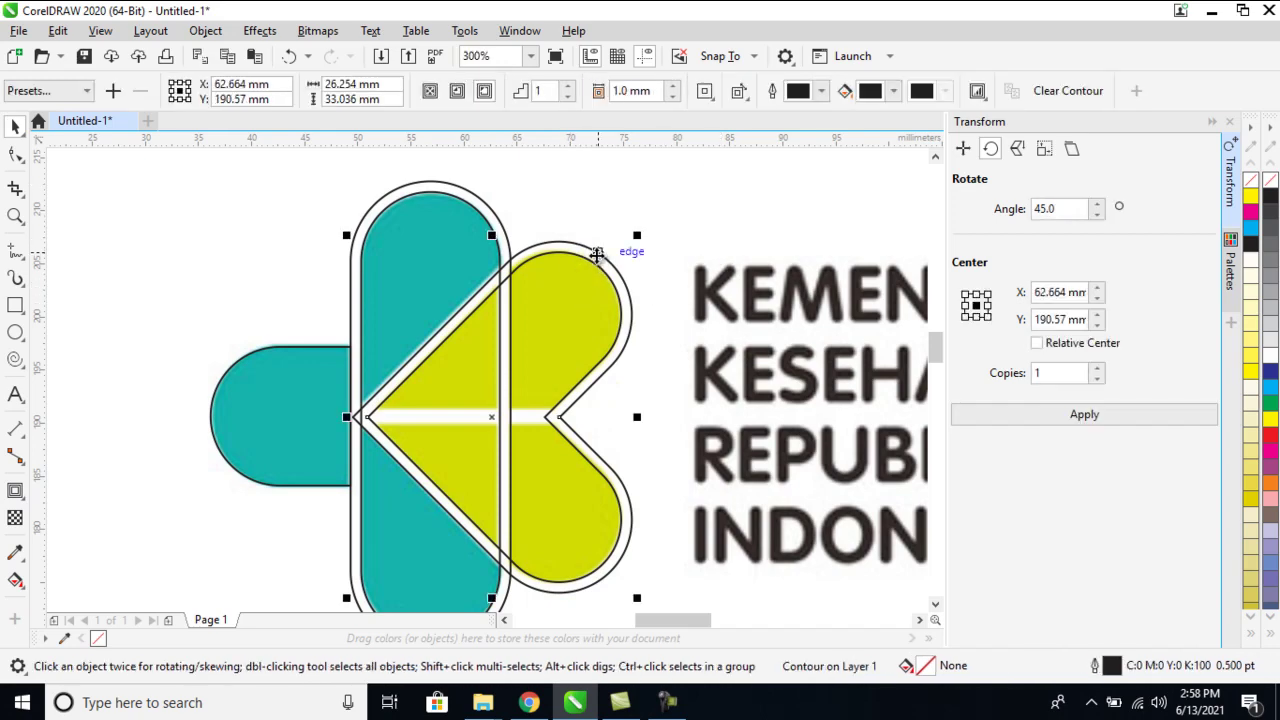
key("ctrl+k")
left_click(675, 234)
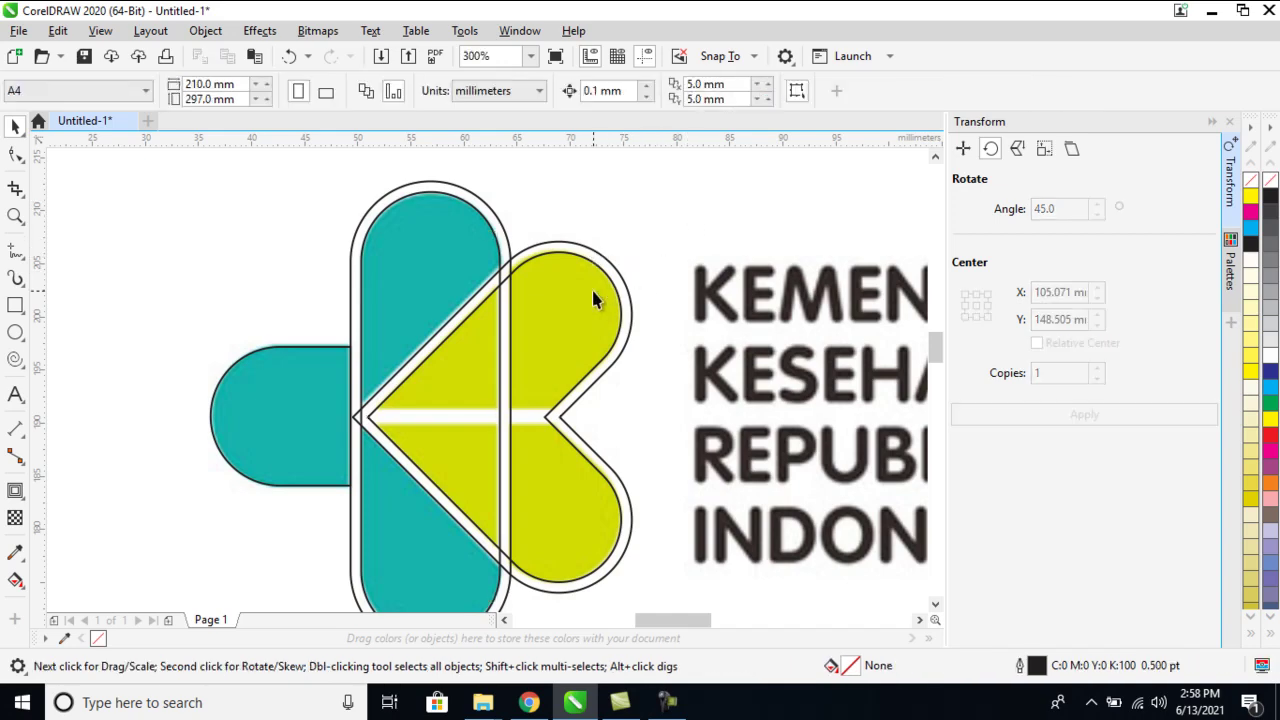
left_click_drag(591, 287, 742, 288)
Trim the inner vertical rounded rectangle with the separated outer contour of the heart-like shape
left_click(609, 265)
left_click(438, 232, "shift")
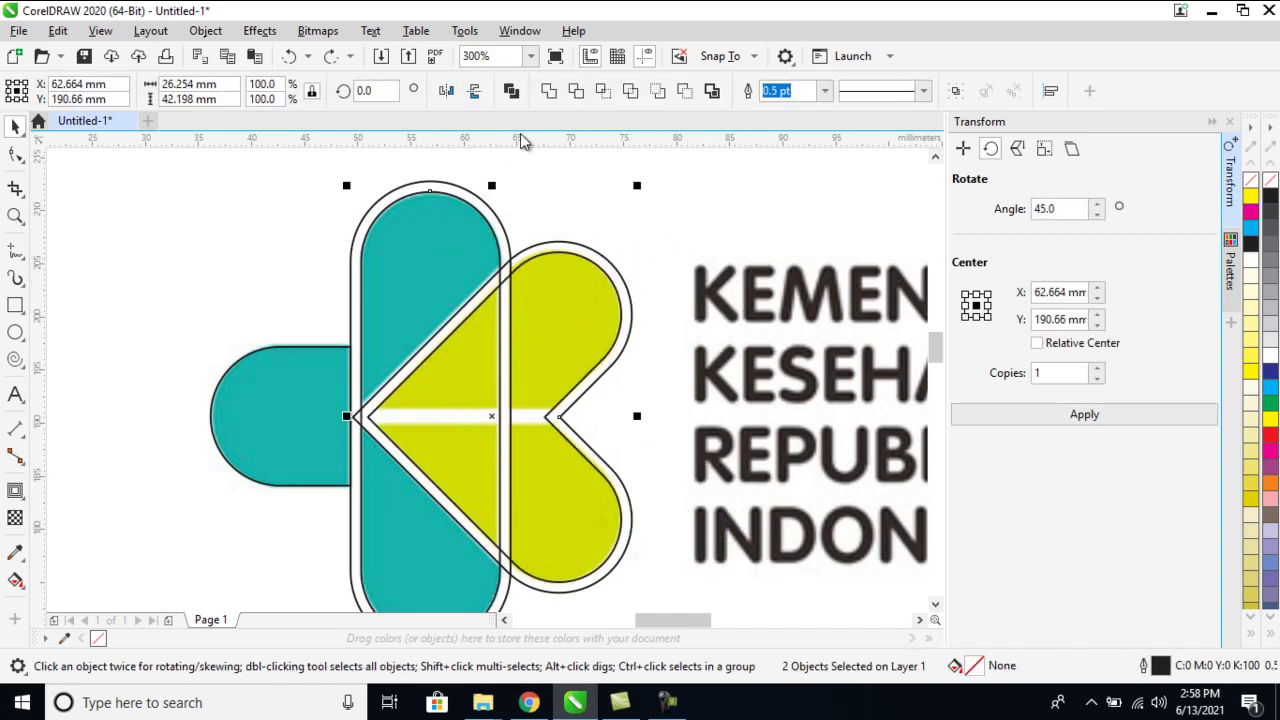
left_click(571, 91)
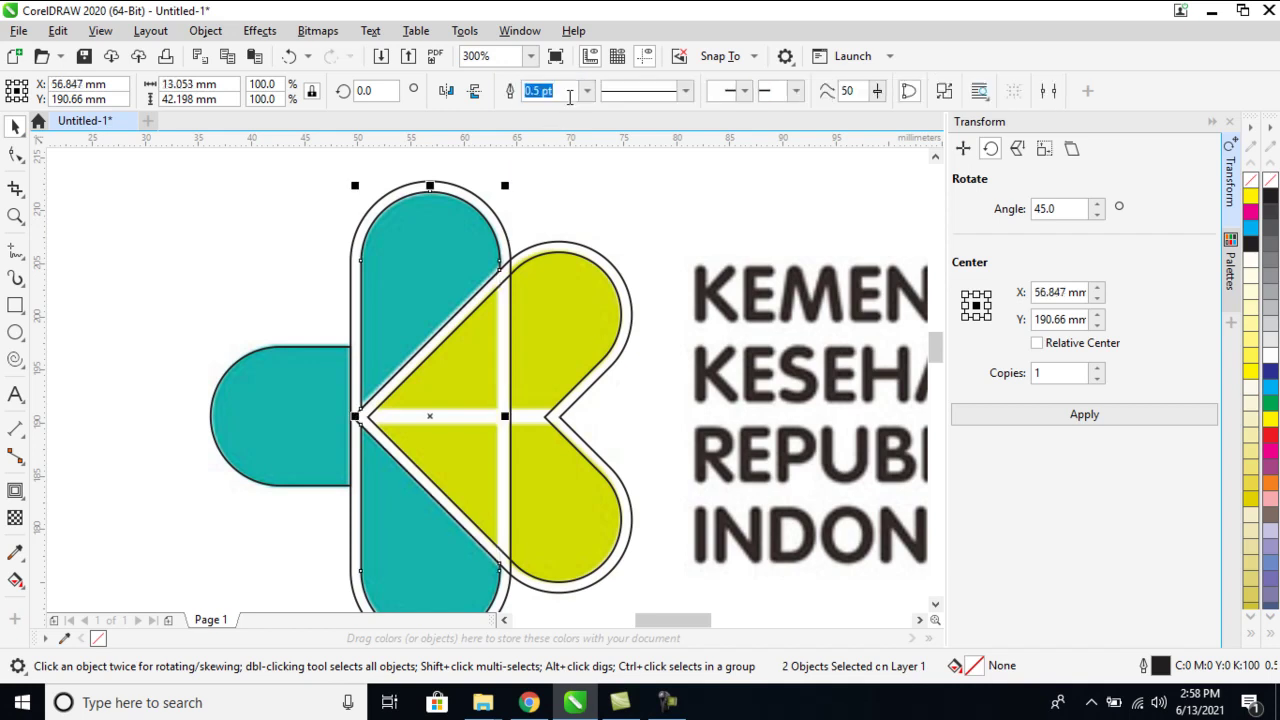
left_click(650, 171)
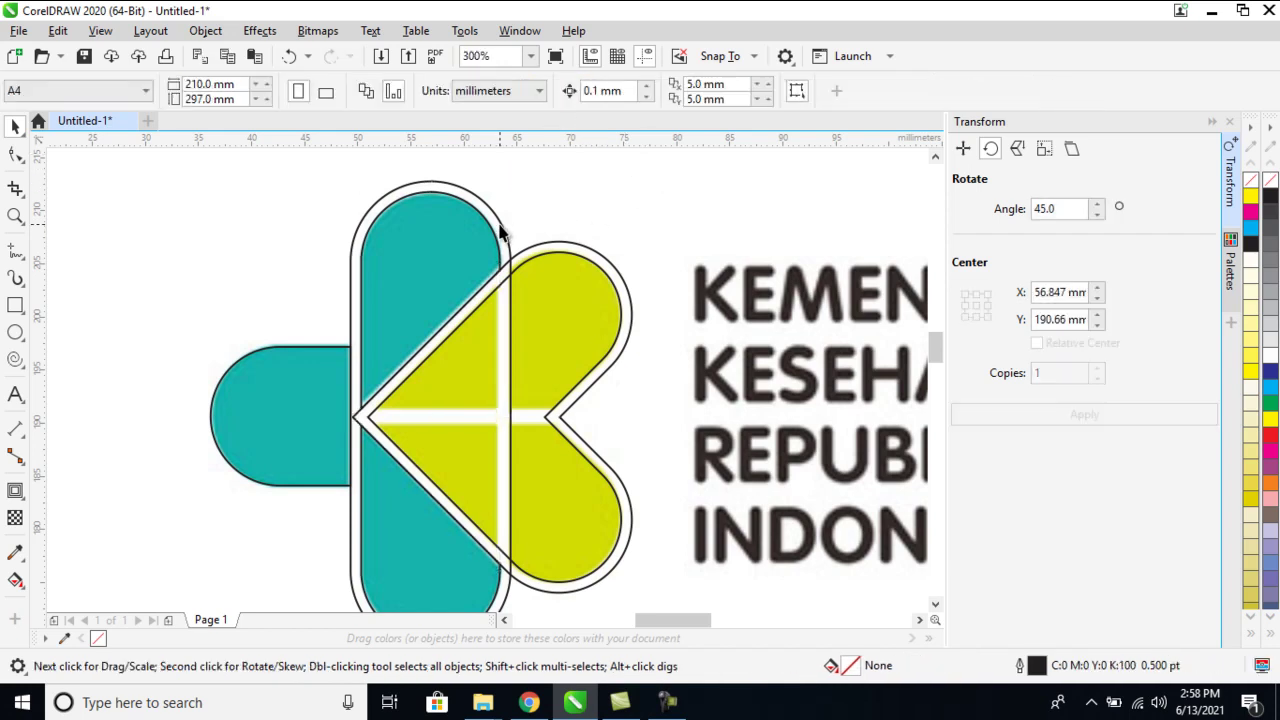
Draw a thin horizontal rectangle over the heart's white gap and scale it proportionally to a height of 1.0 mm
left_click(502, 232)
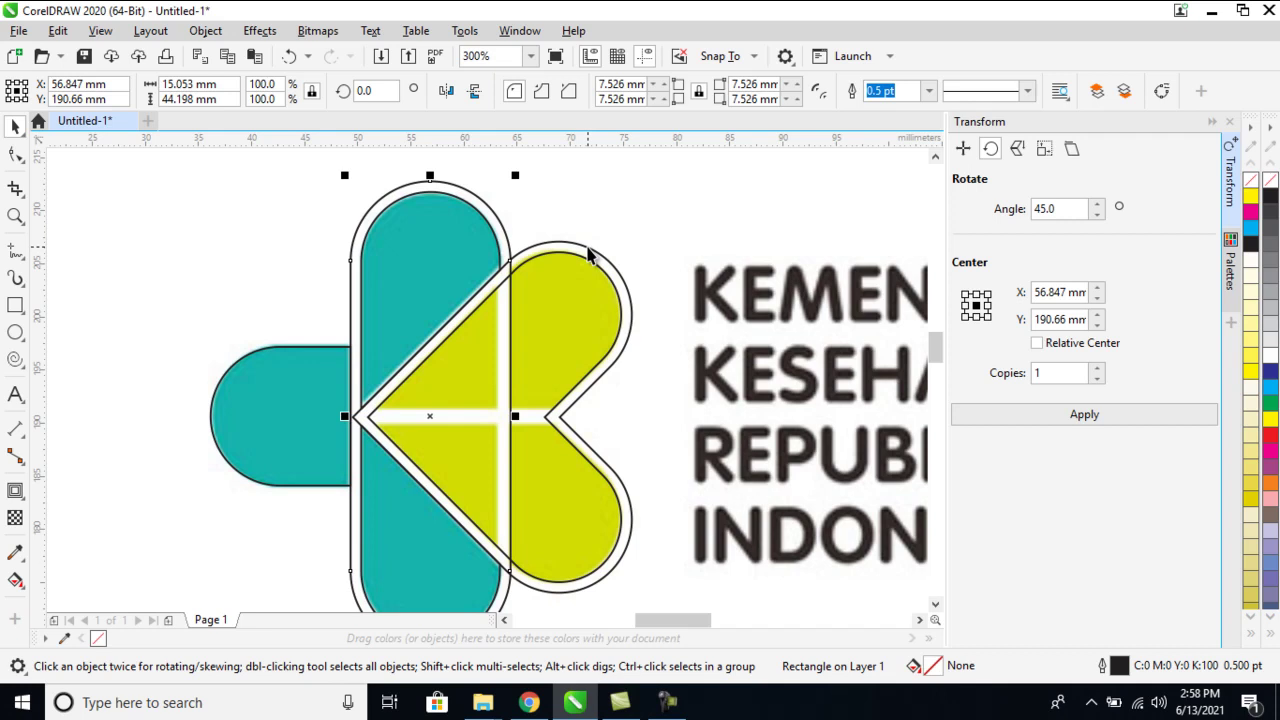
key("Escape")
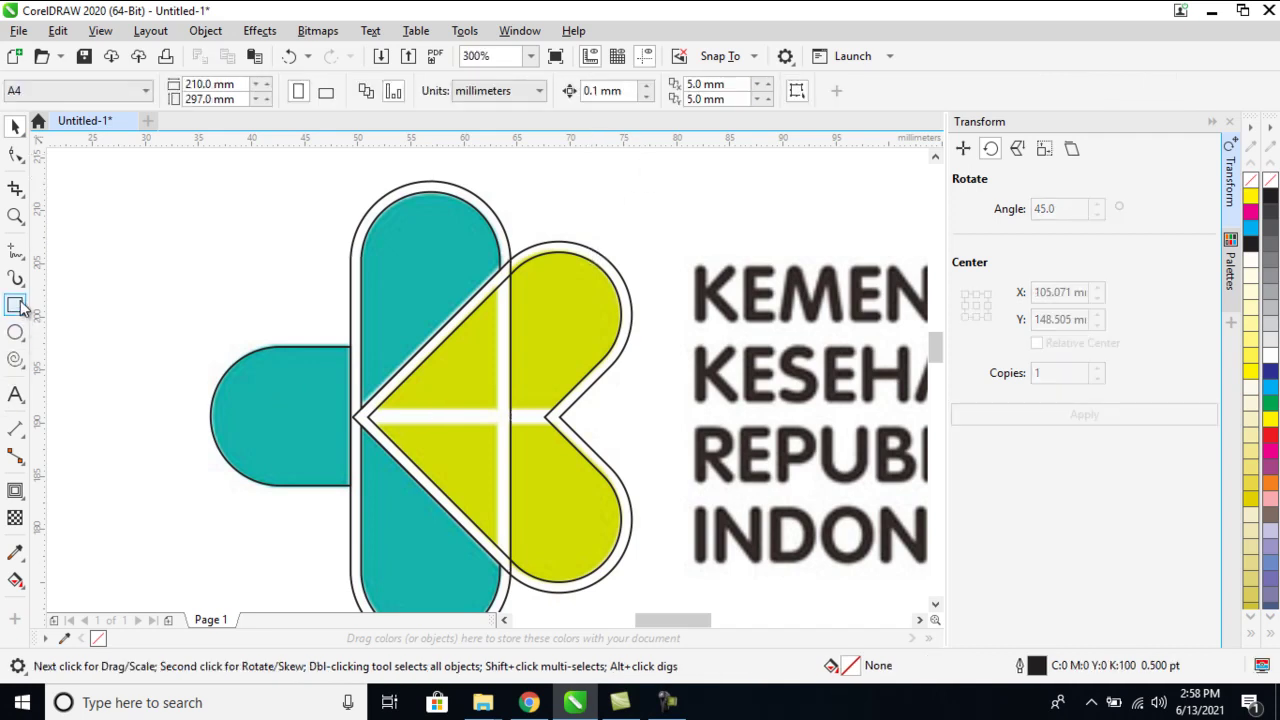
left_click(15, 305)
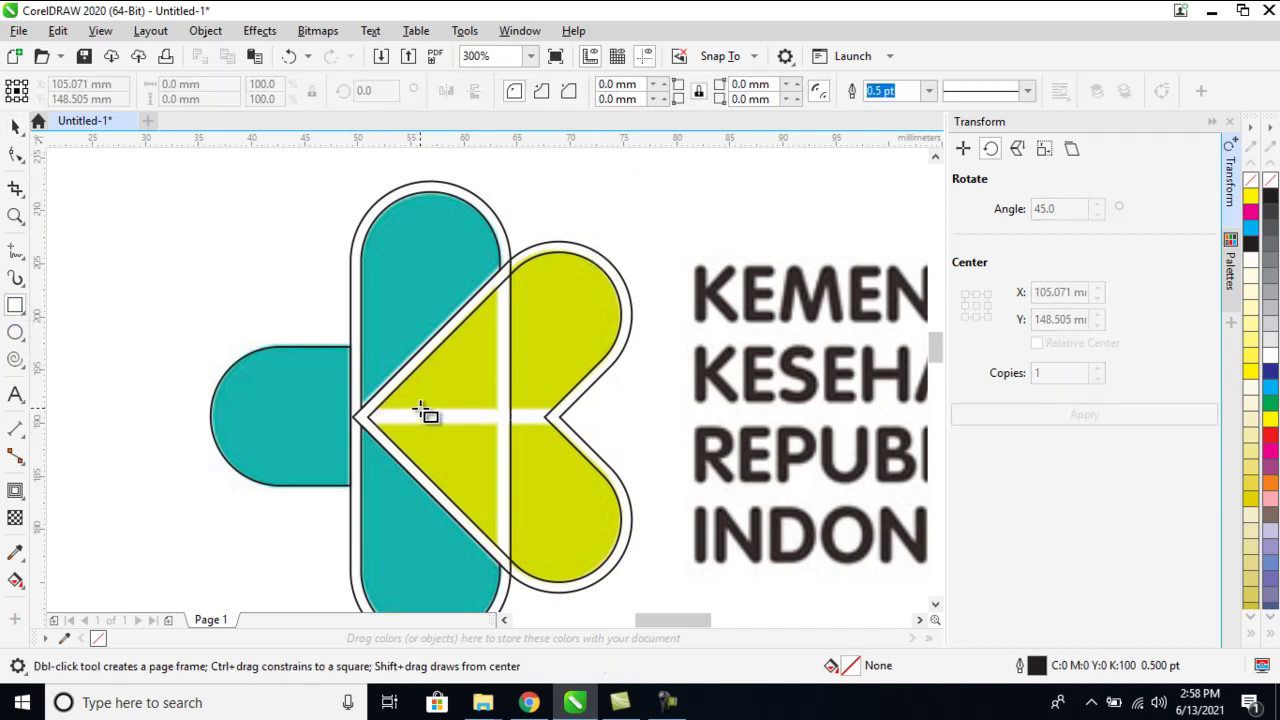
mouse_move(420, 408)
left_mouse_down()
mouse_move(583, 462)
mouse_move(689, 457)
mouse_move(673, 425)
left_mouse_up()
left_click_drag(224, 99, 178, 100)
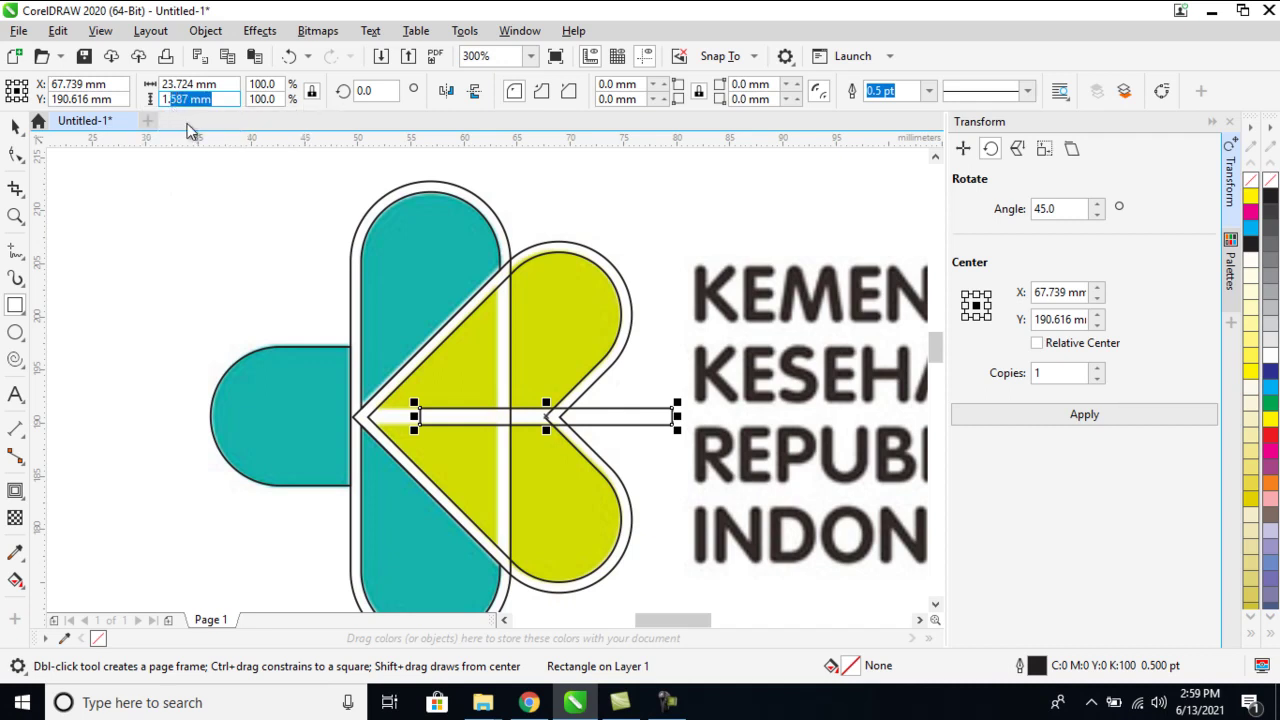
key("BackSpace")
key("Return")
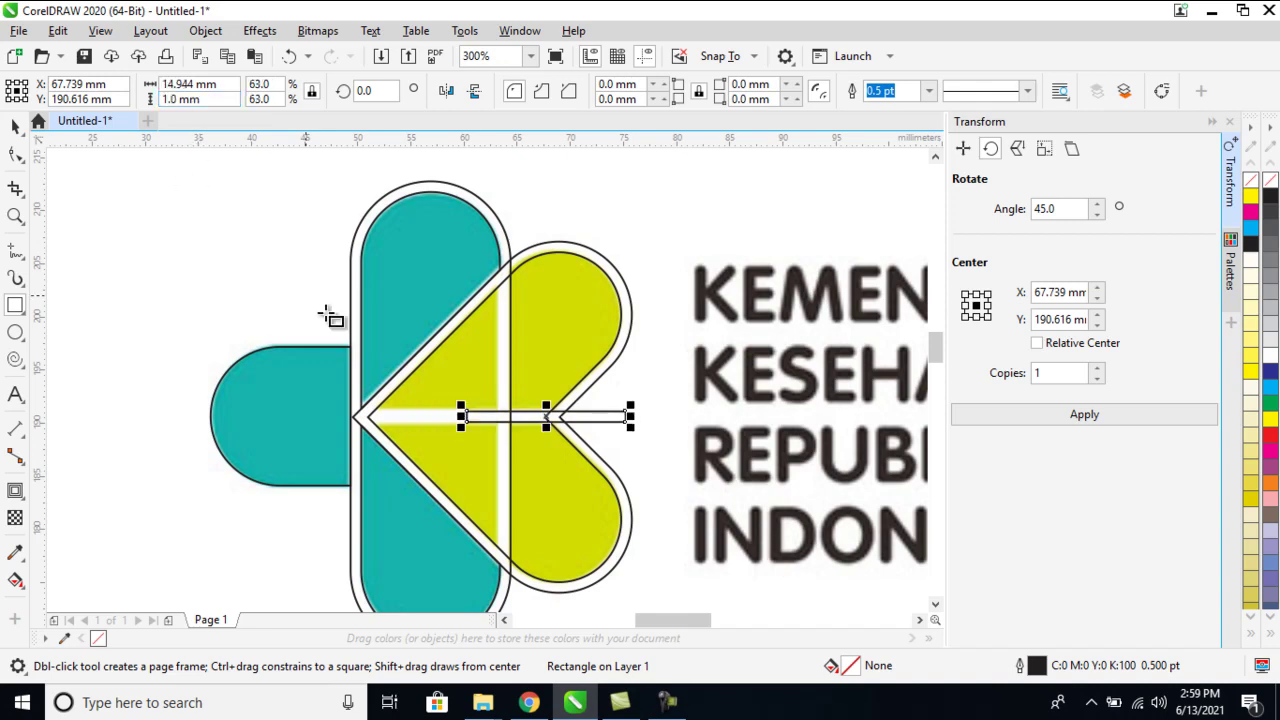
key("space")
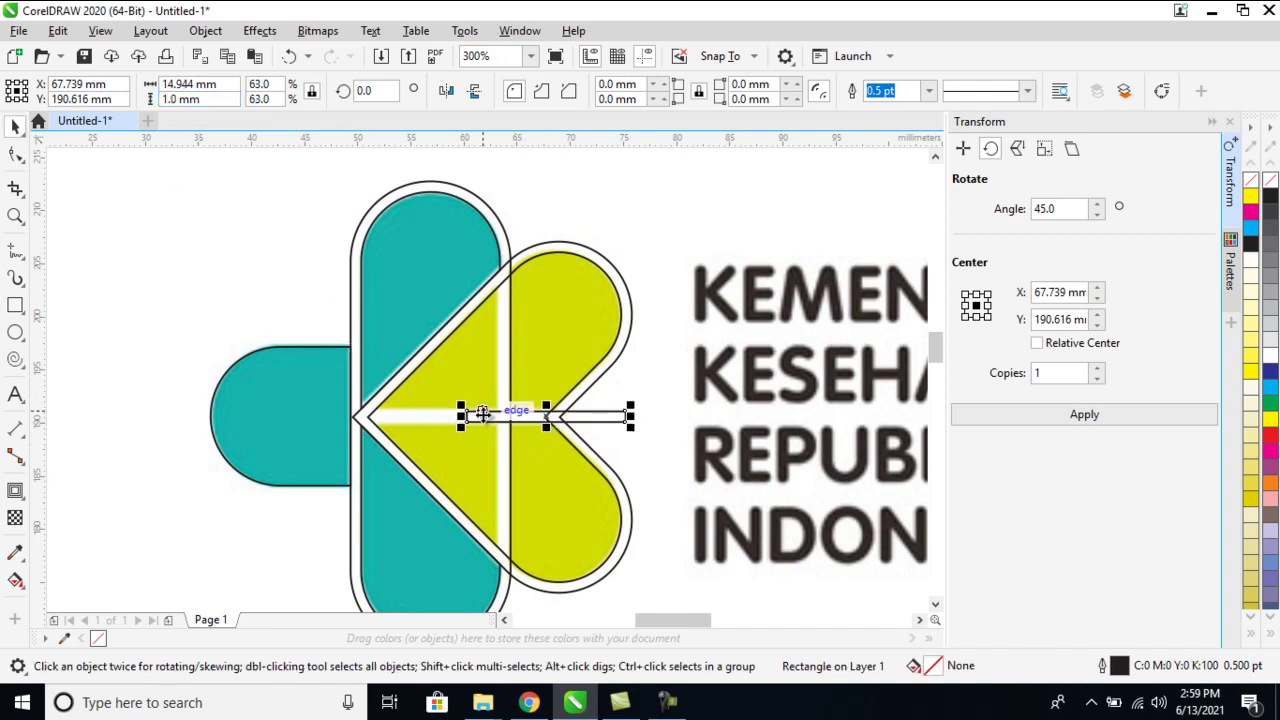
Move the thin bar to the heart's pointed tip and stretch it past the notch to about 24 mm wide
scroll(480, 420, "up", 2)
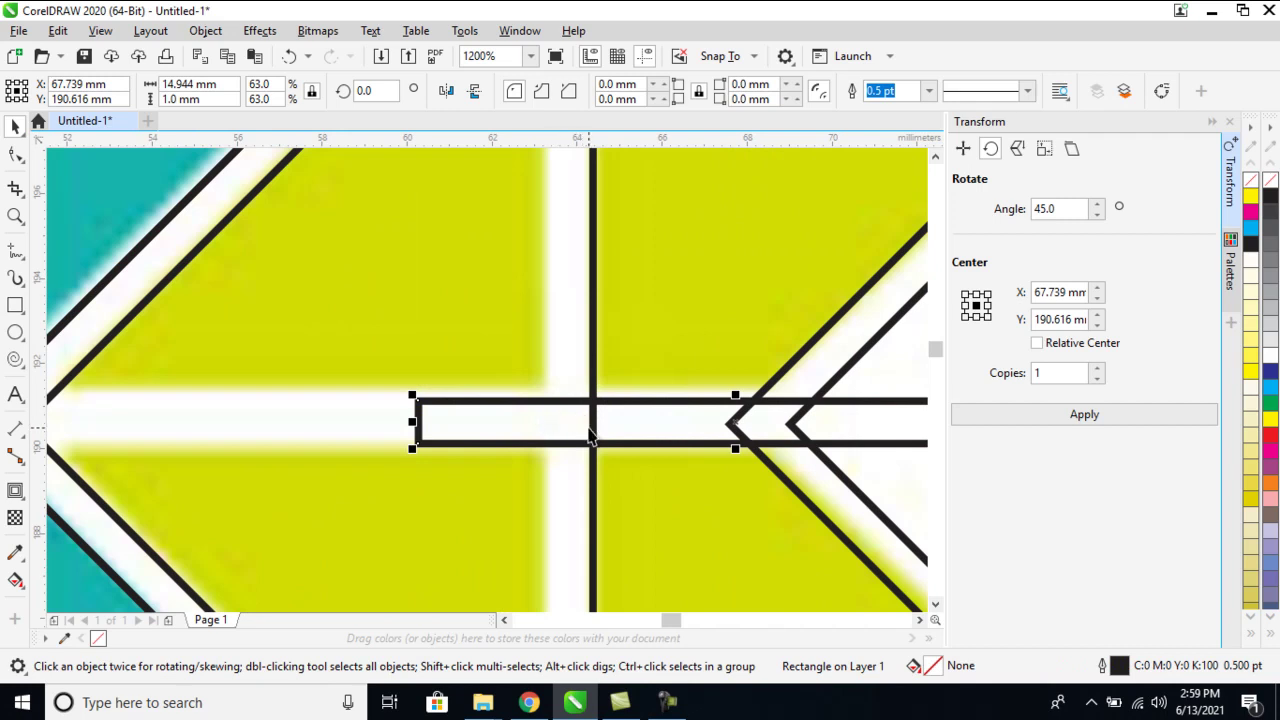
left_click_drag(571, 423, 195, 427)
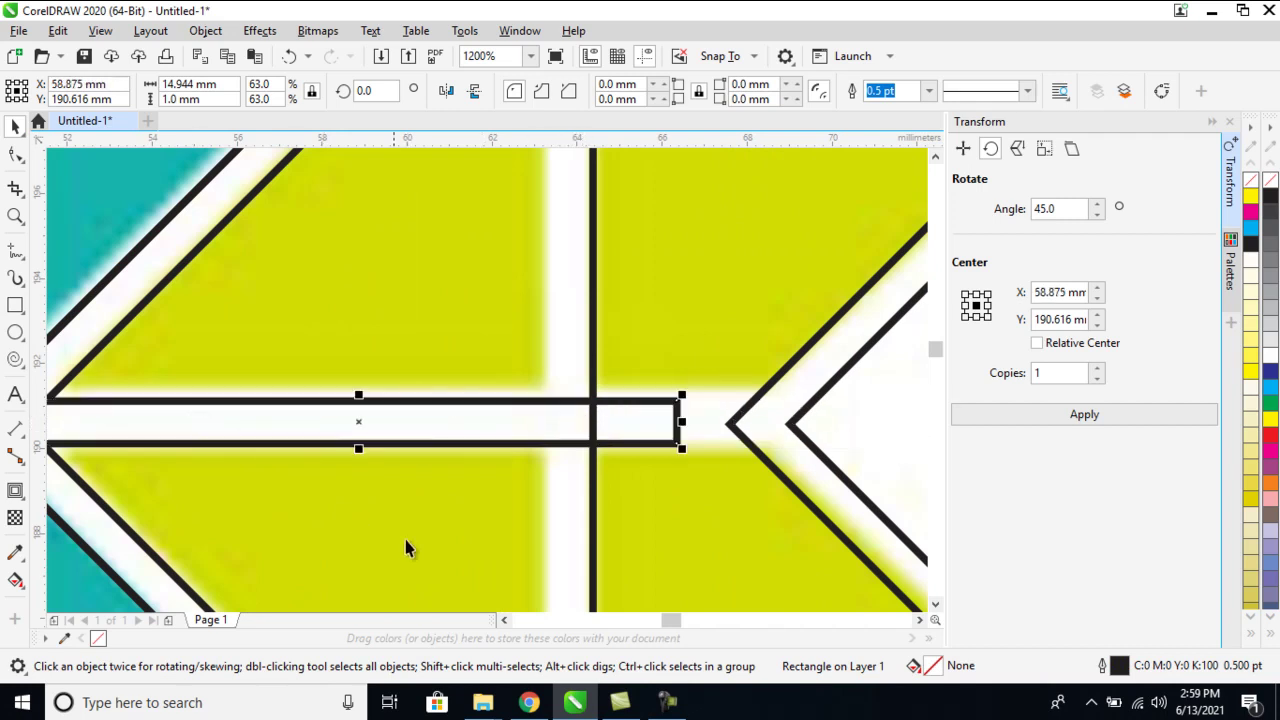
left_click(504, 620)
left_click(504, 620)
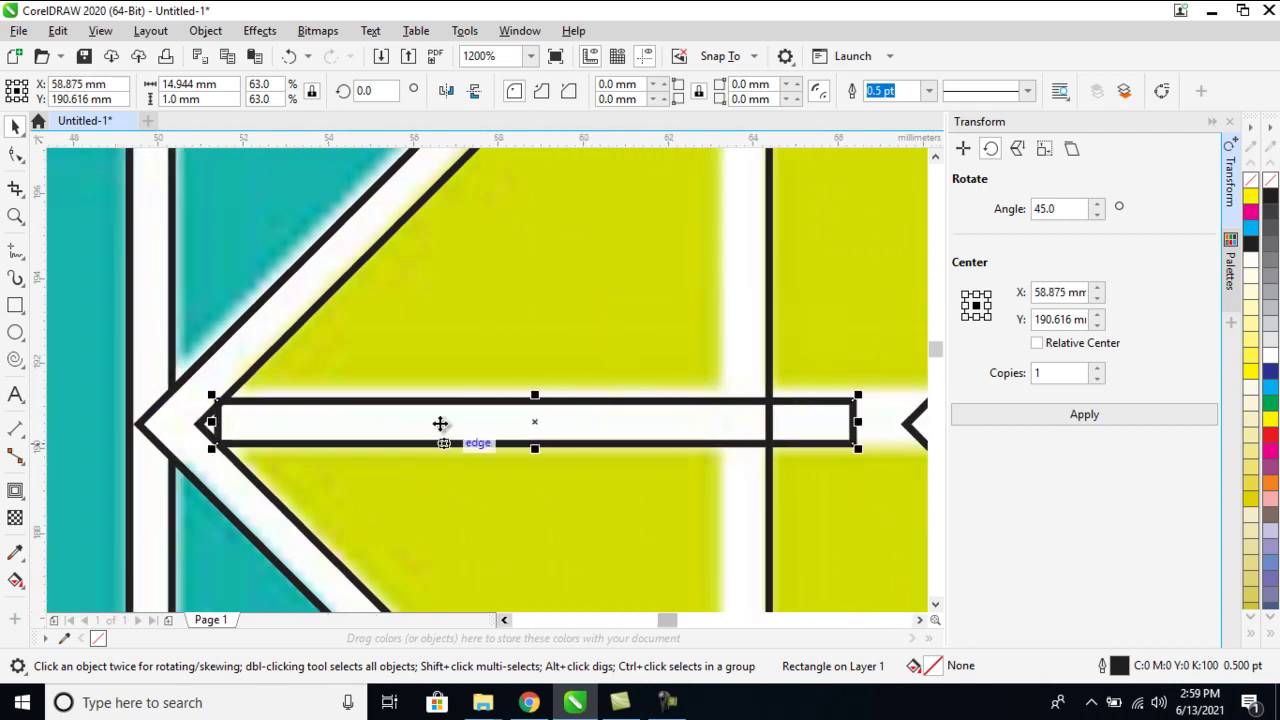
left_click_drag(437, 423, 409, 427)
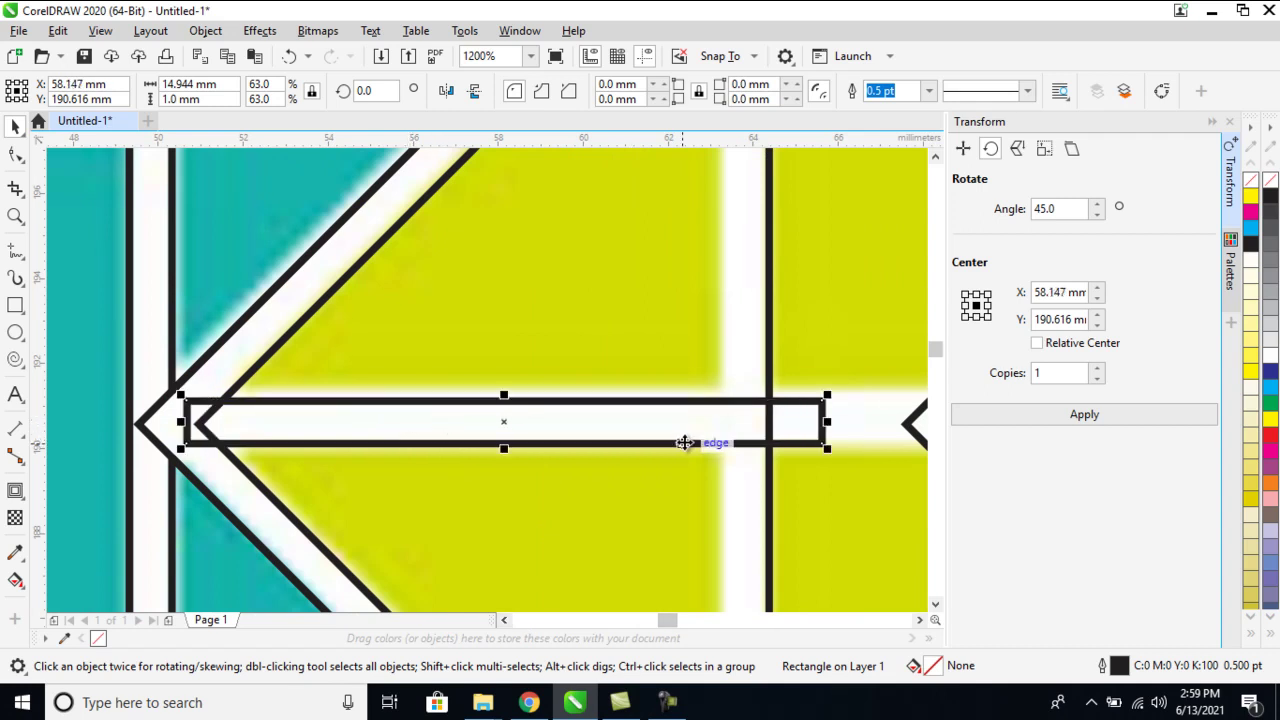
scroll(810, 421, "down", 1)
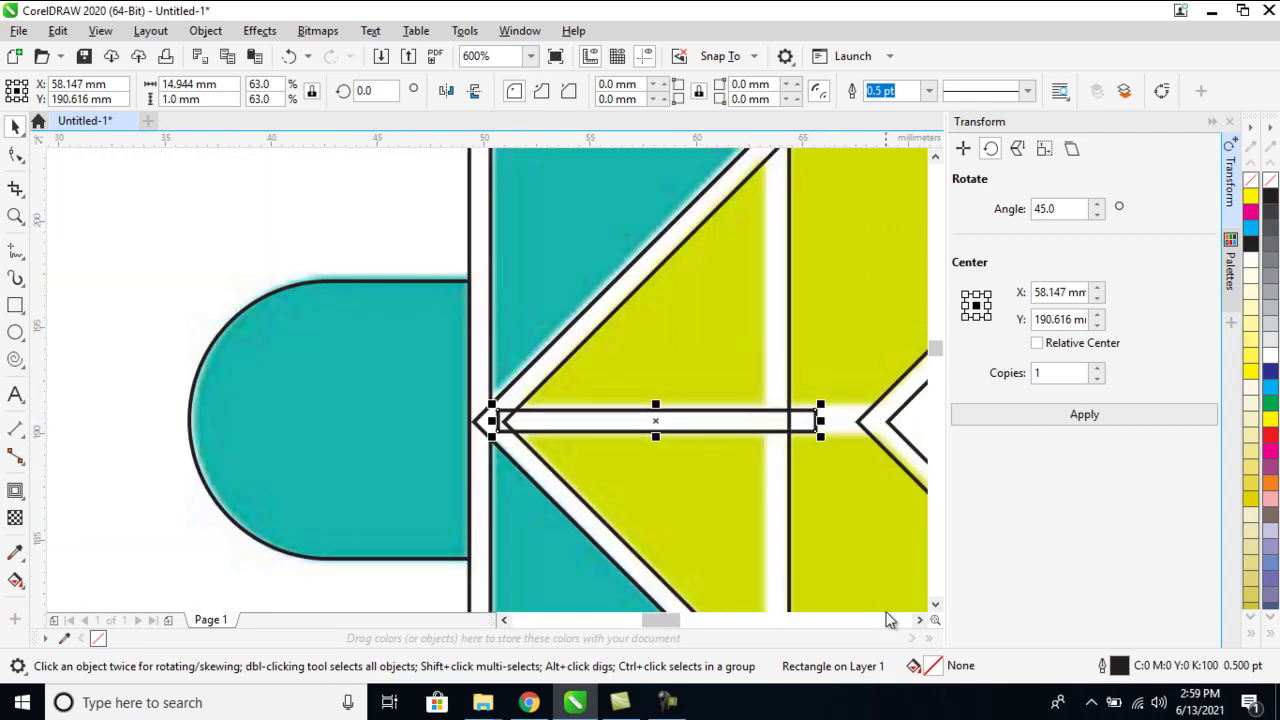
left_click(919, 620)
left_click(919, 620)
left_click_drag(645, 420, 837, 421)
left_click(884, 367)
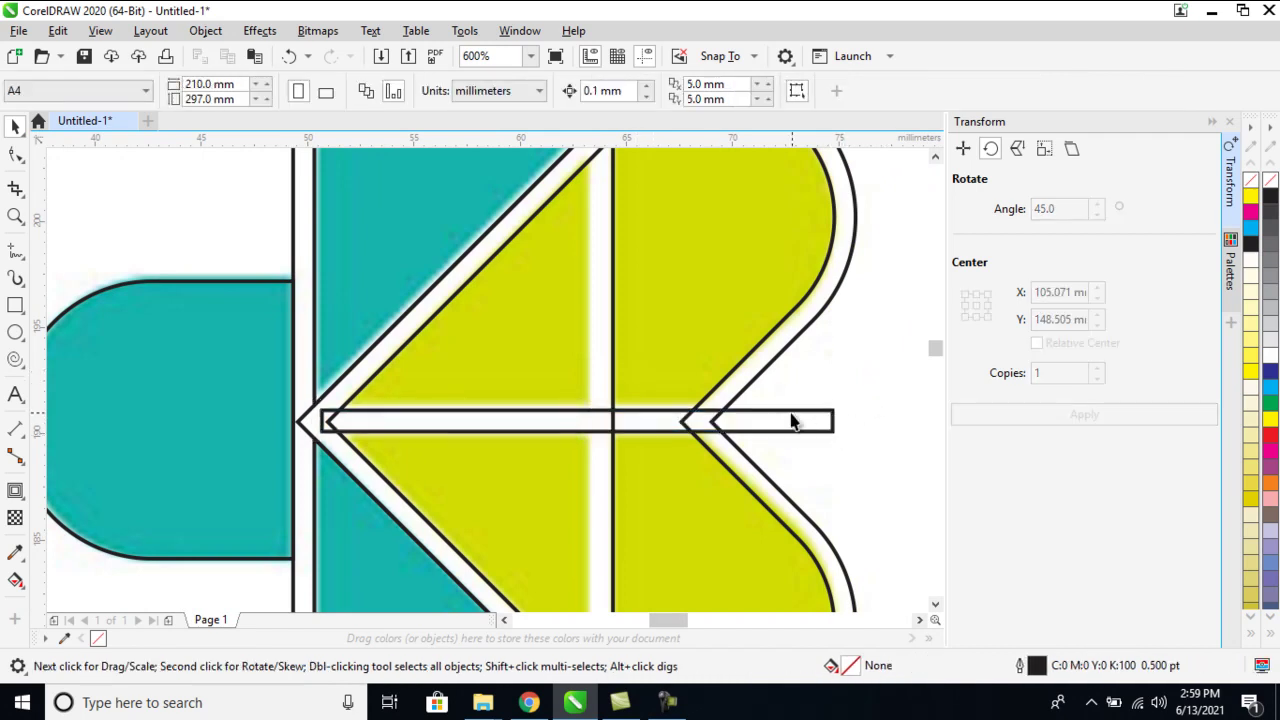
Trim the inner heart-like shape with the thin horizontal bar
left_click(791, 420)
left_click(747, 248, "shift")
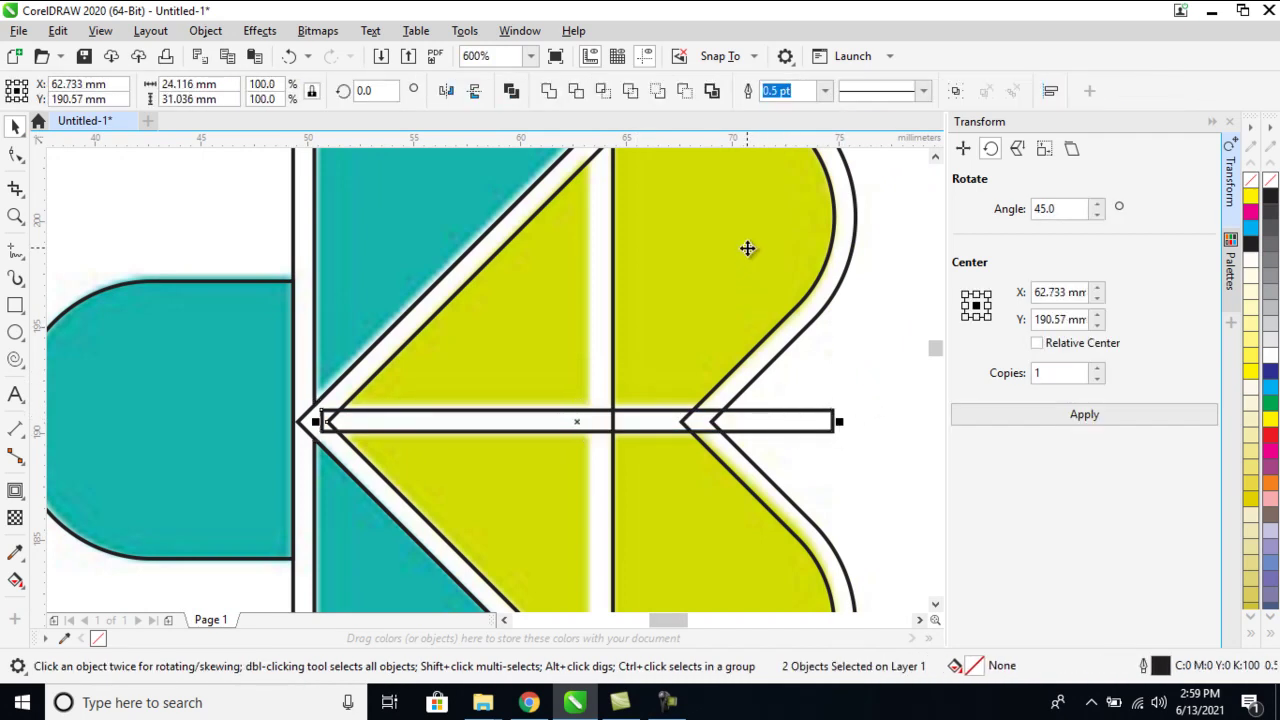
left_click(577, 91)
left_click(823, 432)
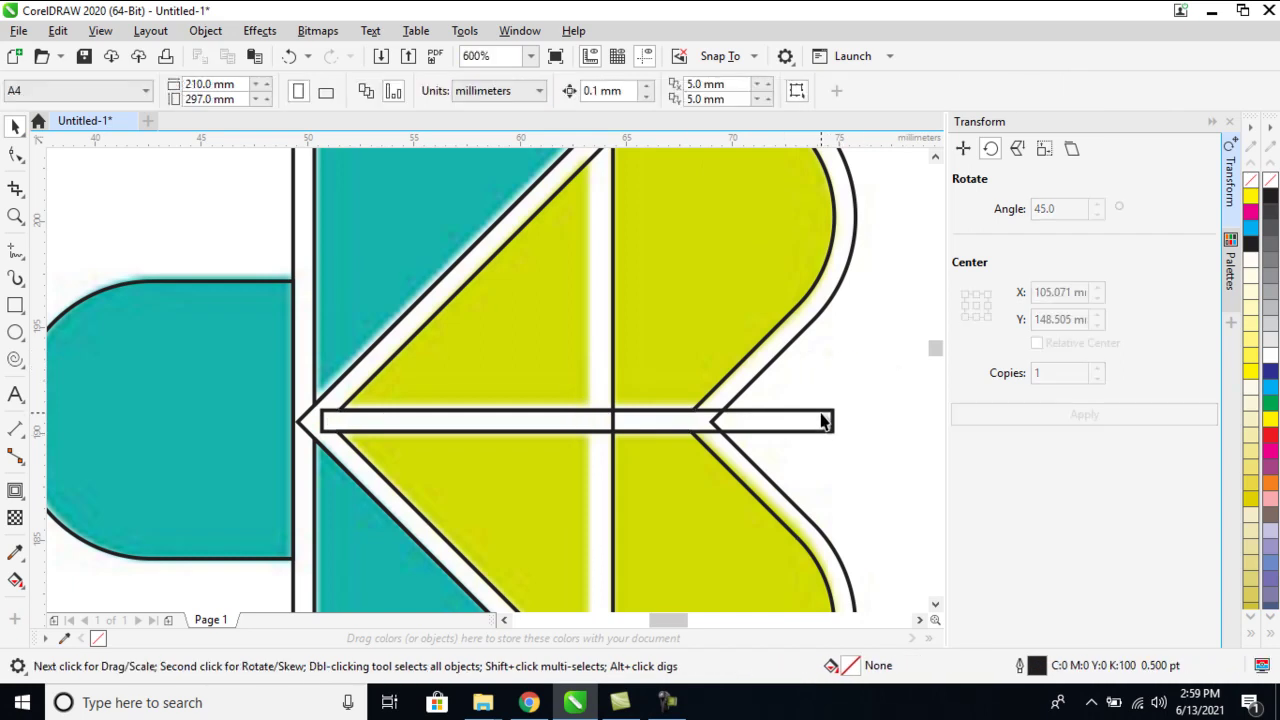
scroll(822, 412, "down", 2)
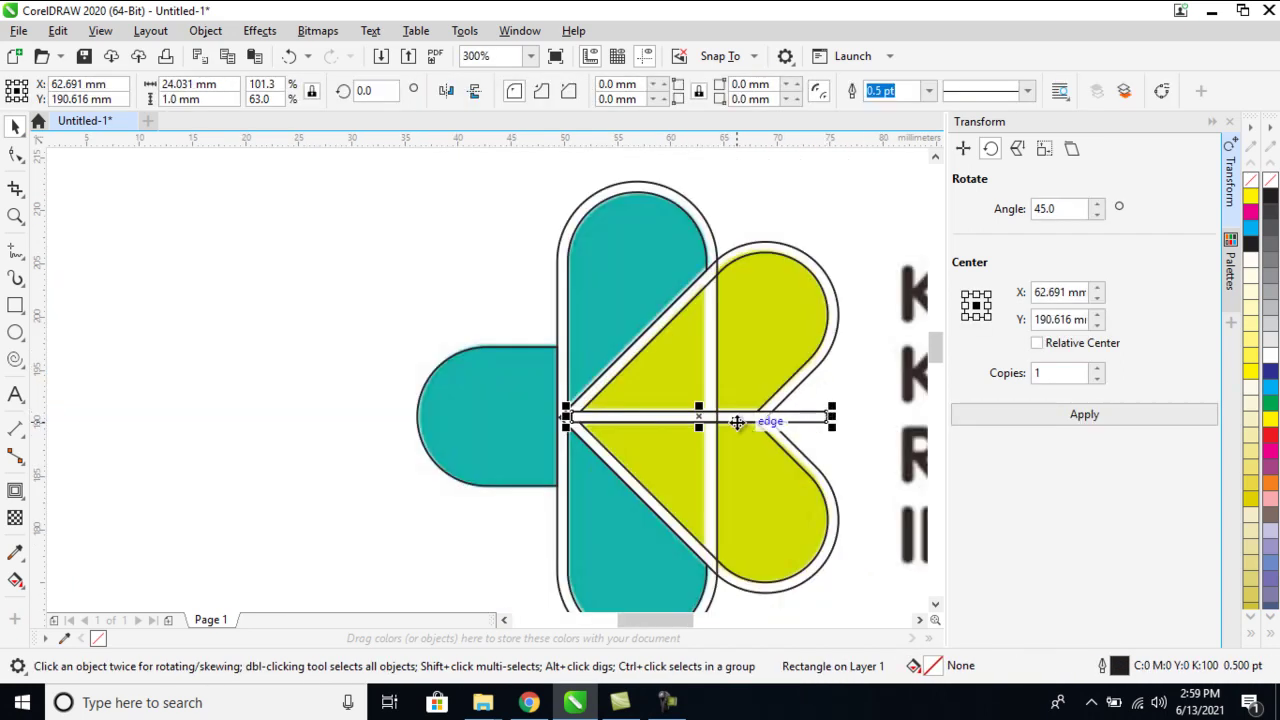
Delete the horizontal bar, the heart's outer contour and the outer vertical rounded rectangle
key("Delete")
left_click(818, 286)
key("Delete")
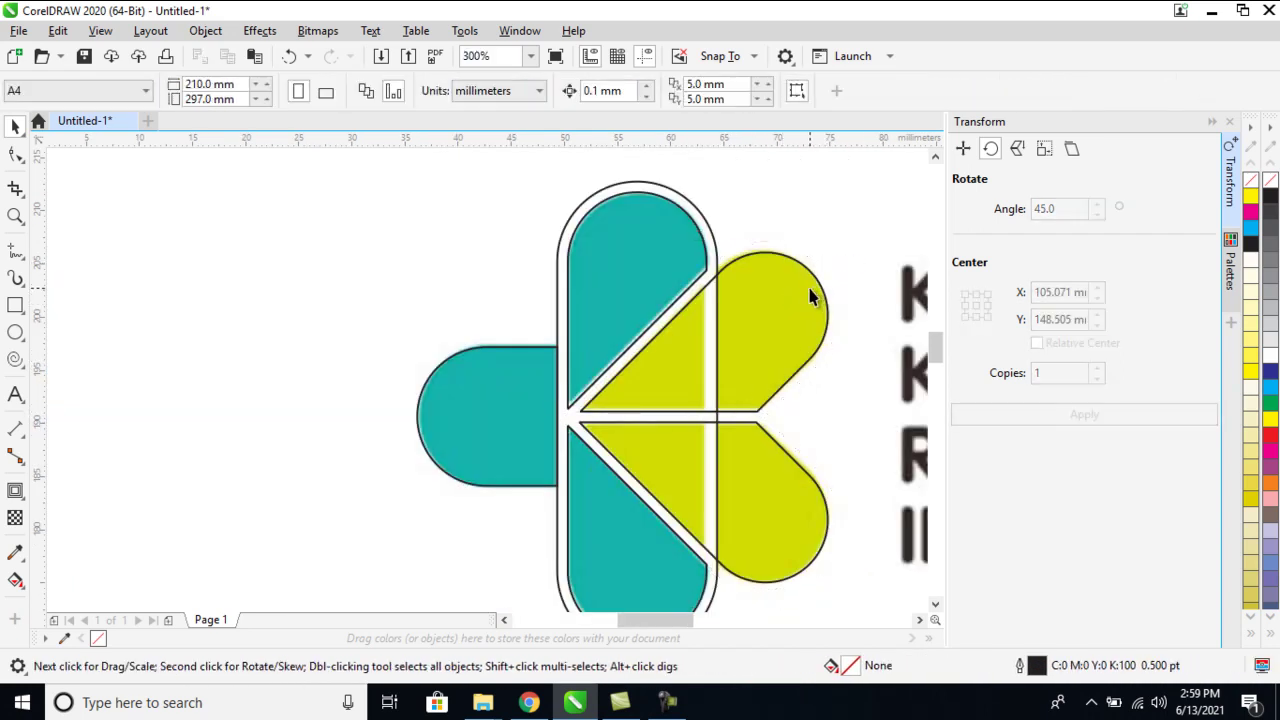
left_click(706, 223)
key("Delete")
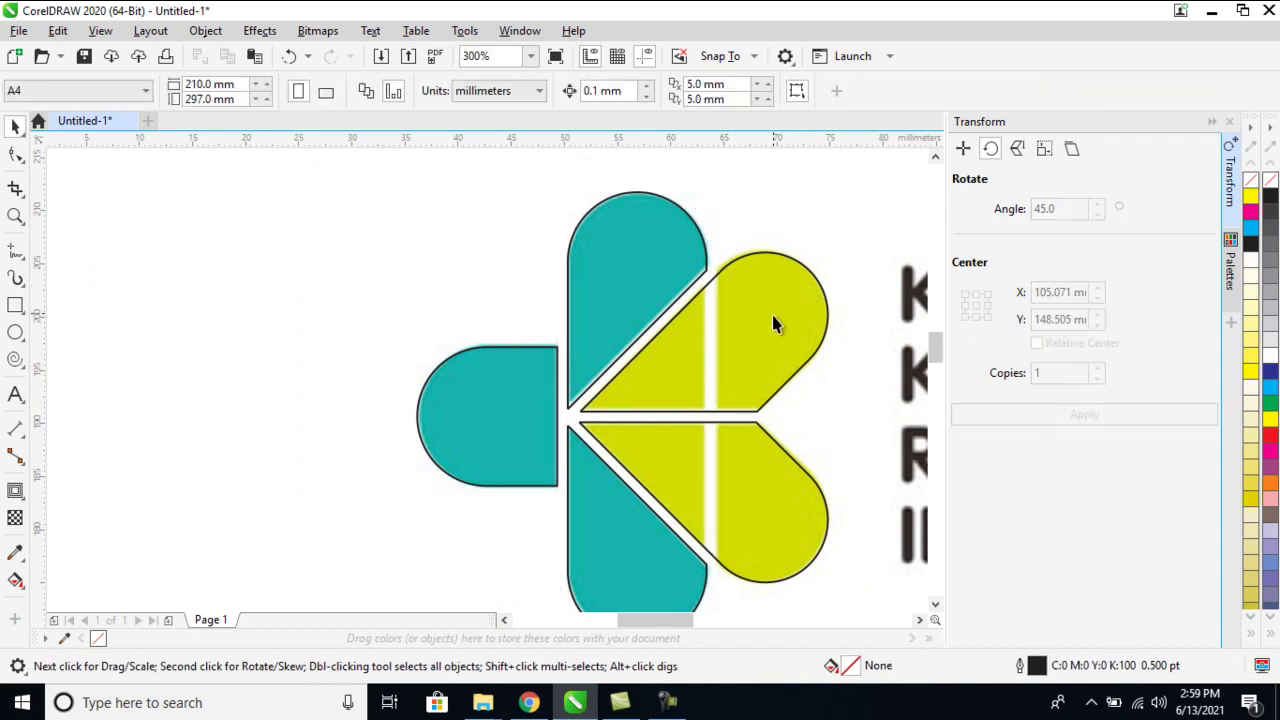
Fill the trimmed vertical shape with teal sampled from the logo image
left_click(550, 399)
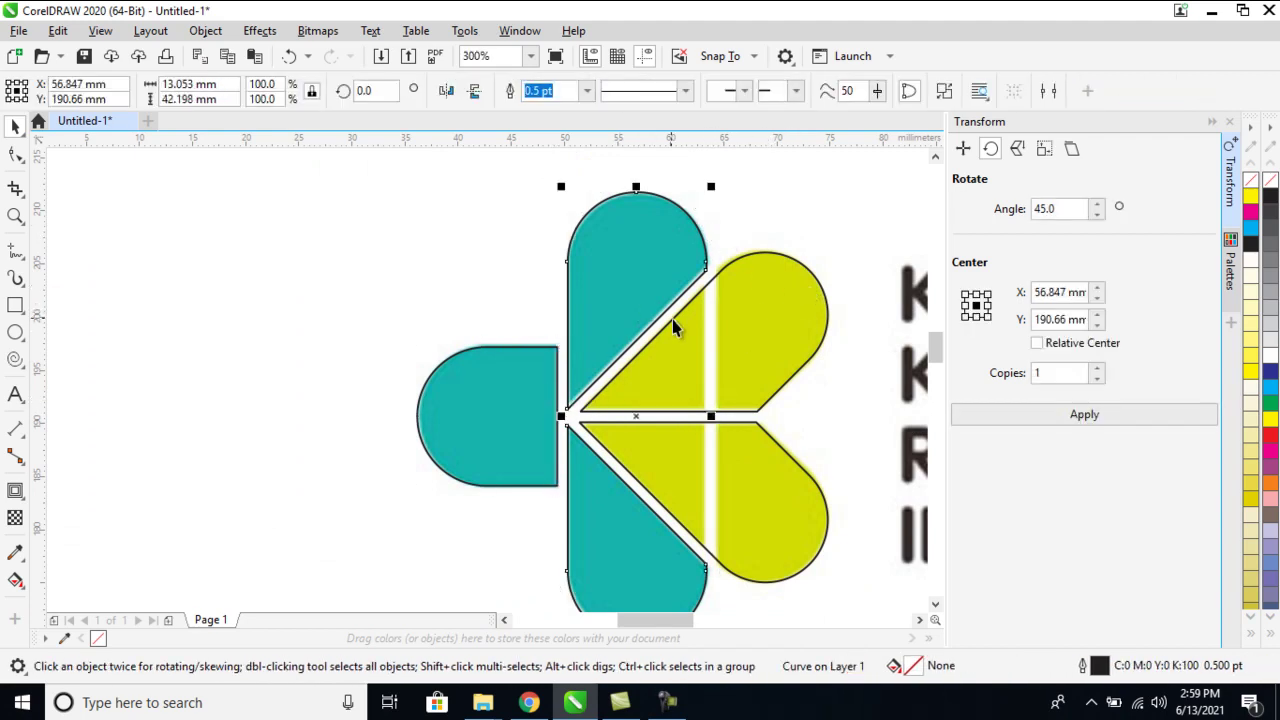
left_click(642, 312)
left_click(15, 552)
left_click(597, 512)
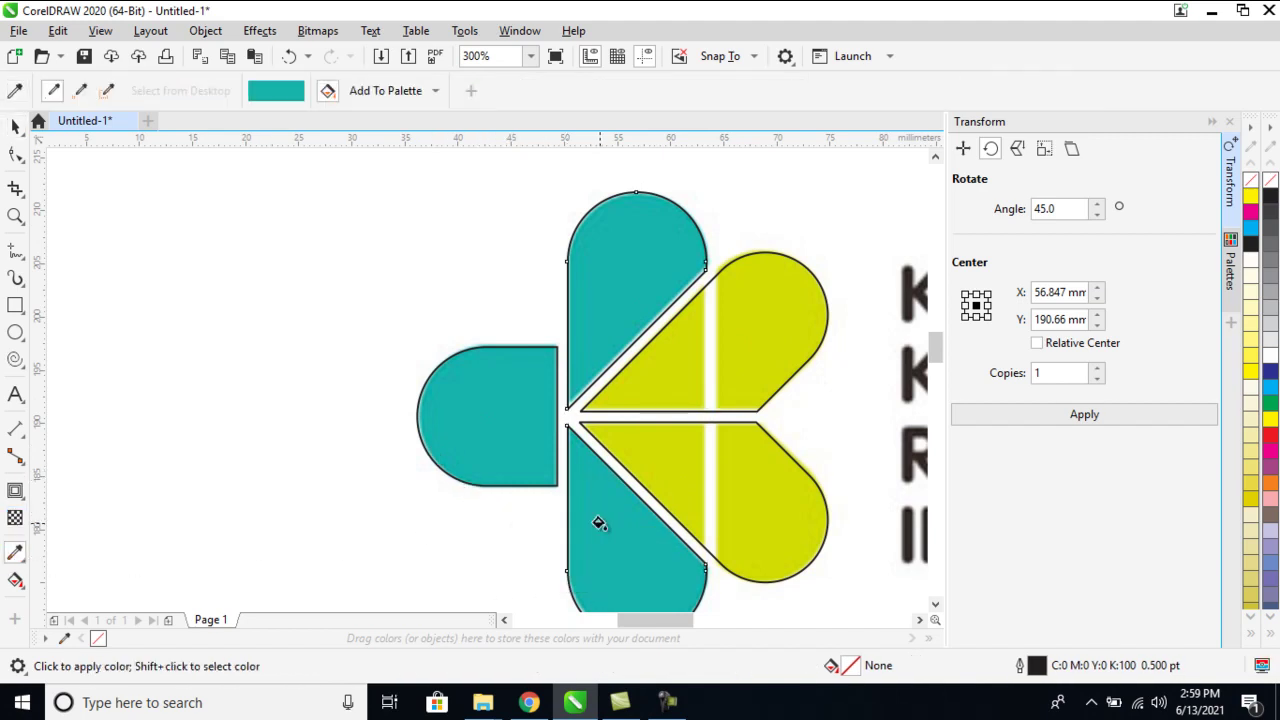
left_click(484, 380)
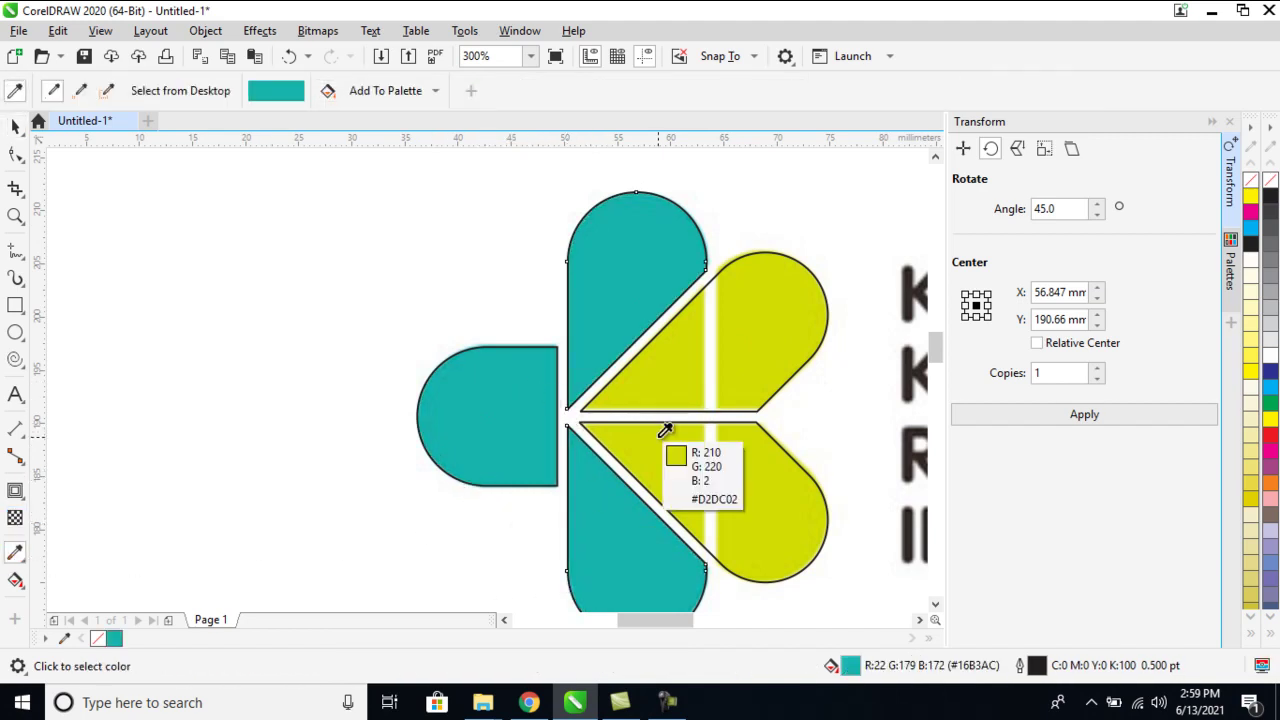
Sample the logo's yellow-green, and undo the teal fill and the deletions of the construction outlines
left_click(666, 429, "shift")
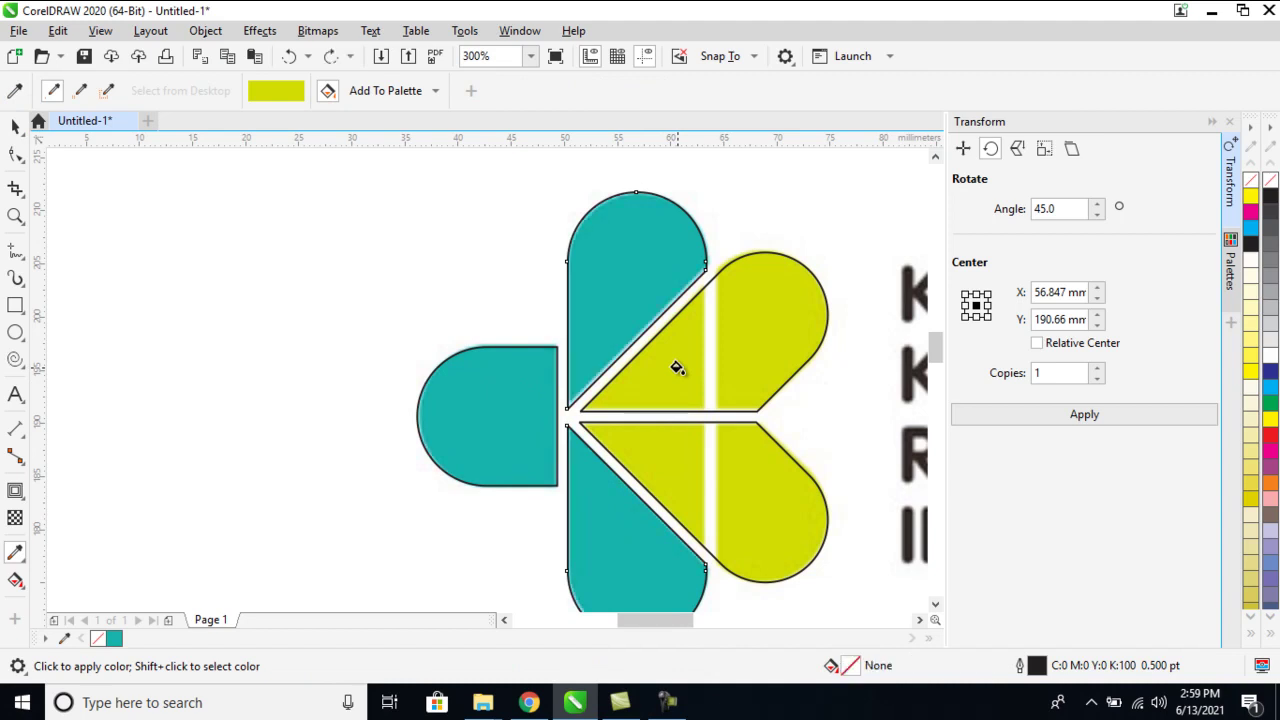
left_click(676, 368)
key("space")
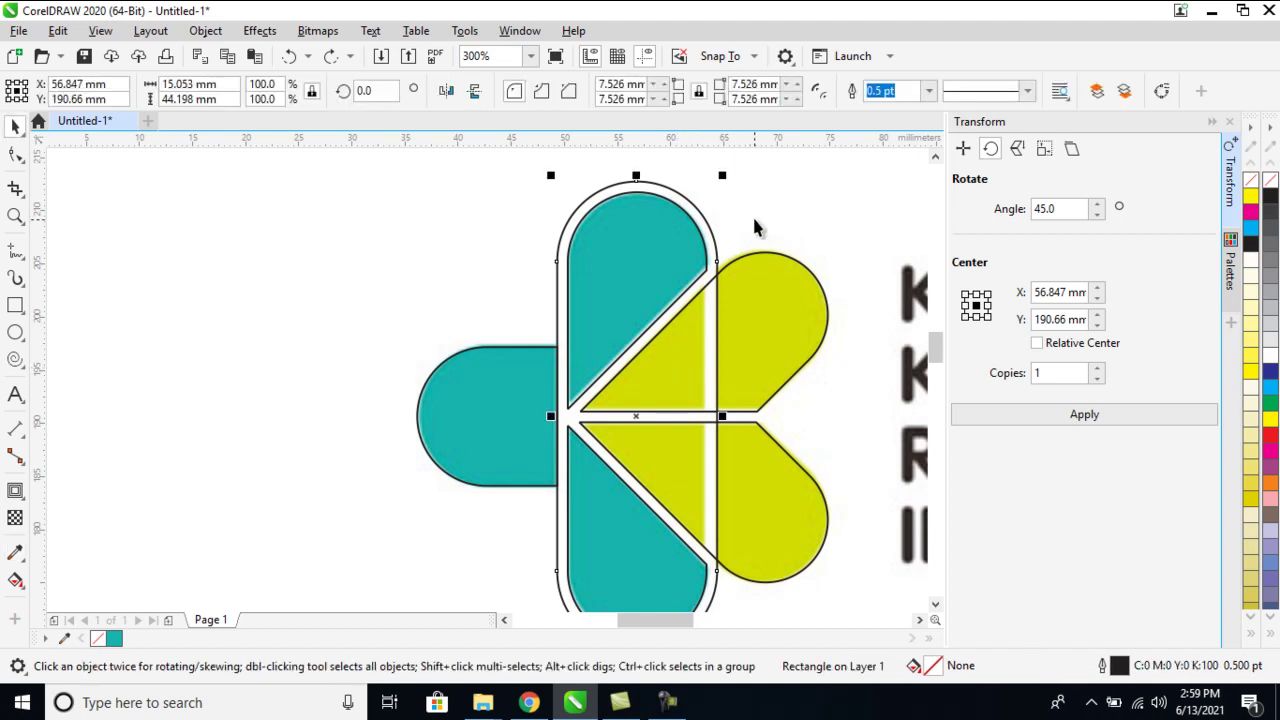
key("Escape")
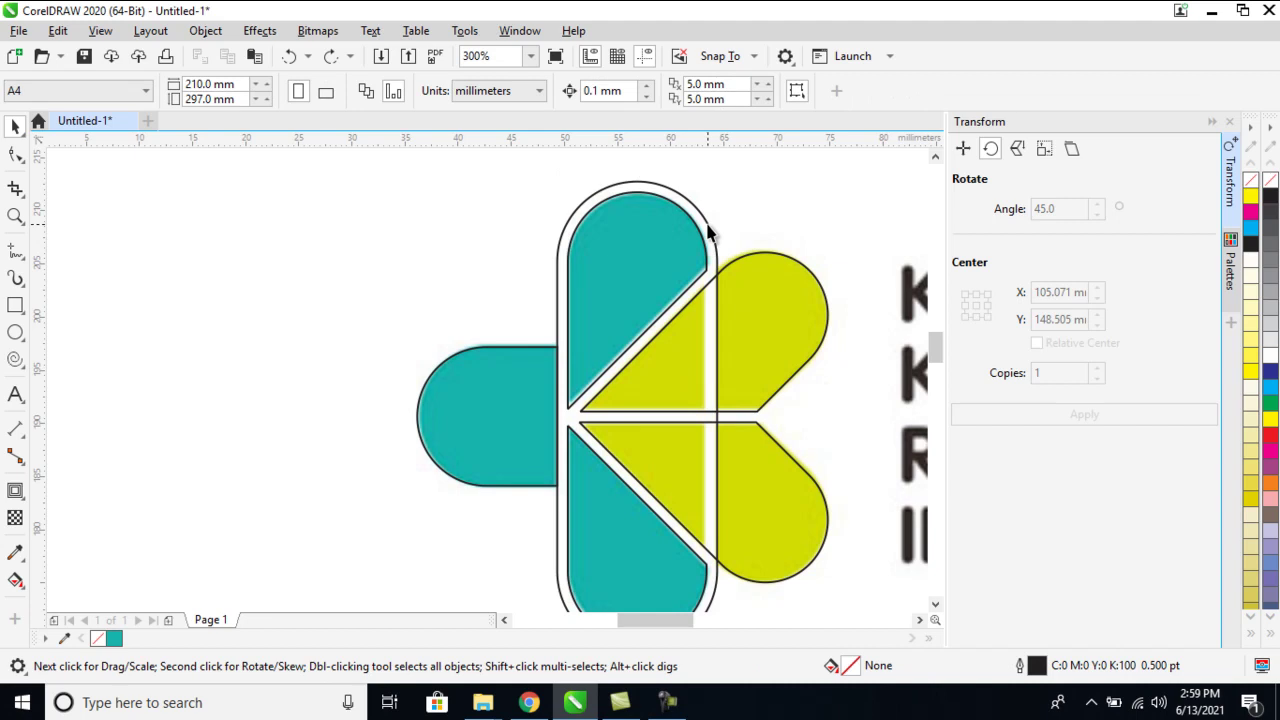
key("Tab")
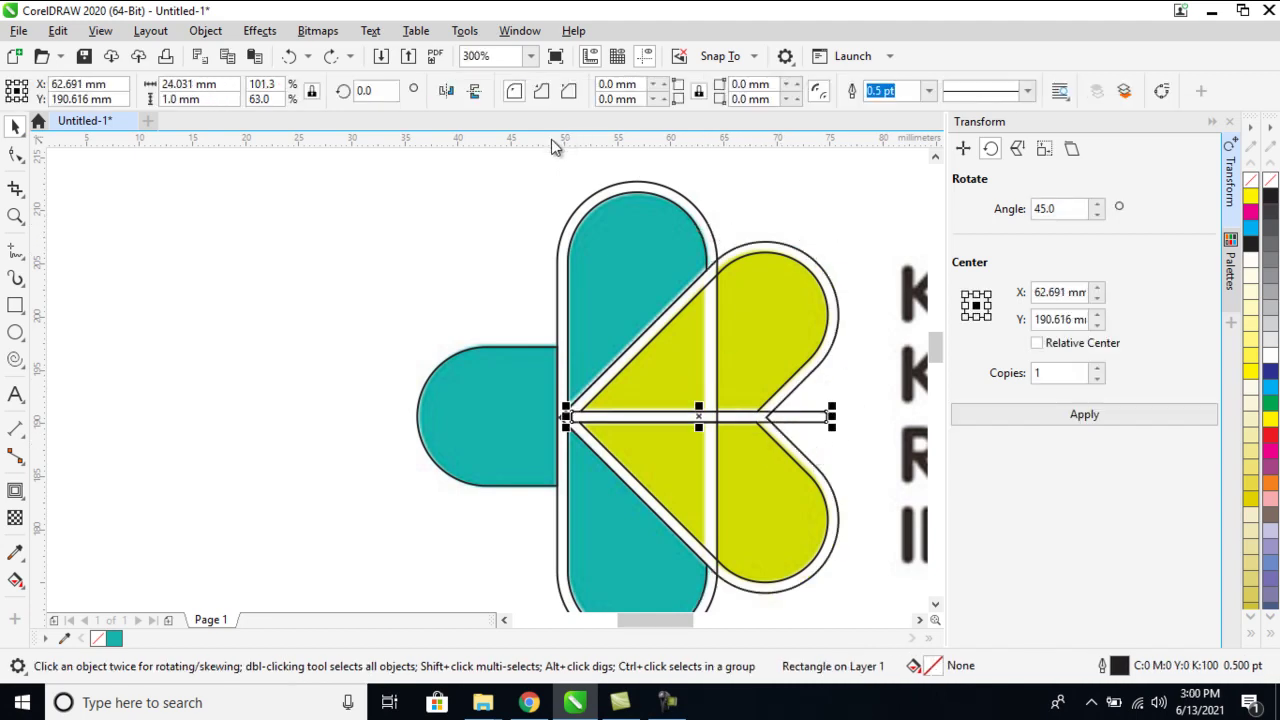
Rotate the thin bar to 90 degrees, stretch it to about 35.8 mm long and move it over the heart's vertical white gap
left_click(371, 91)
type("90")
key("Return")
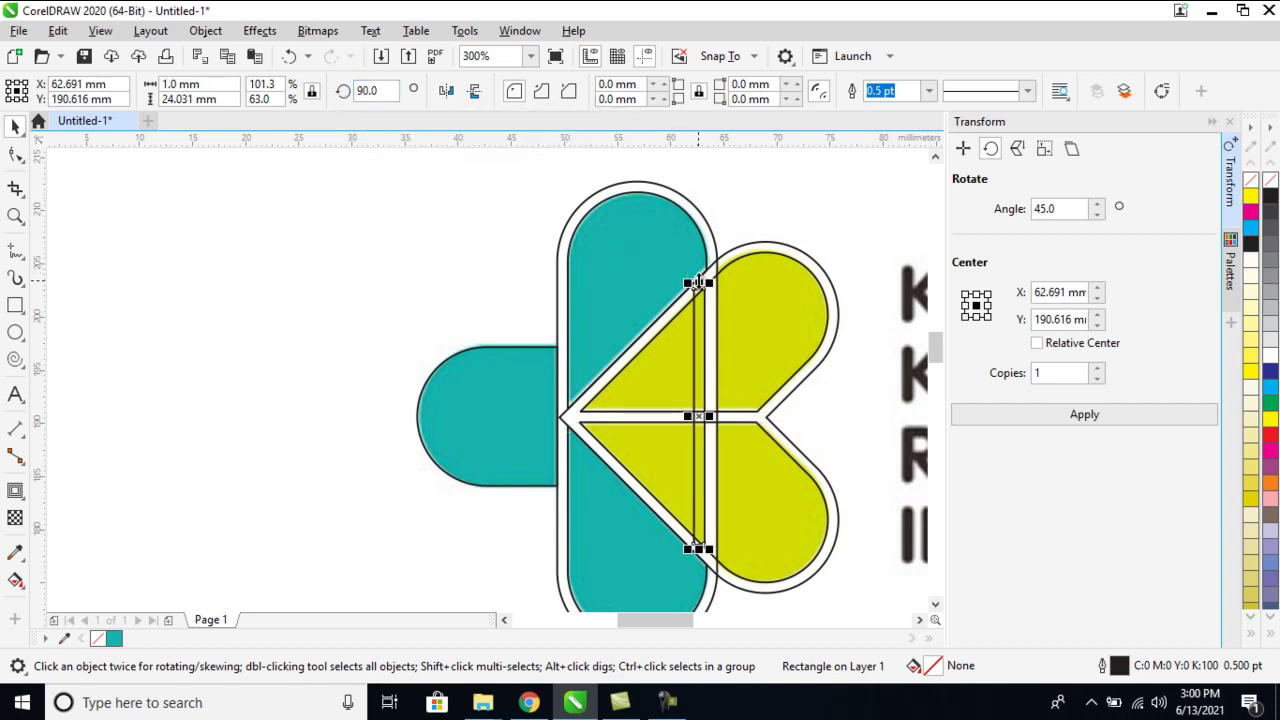
left_click_drag(698, 283, 695, 226)
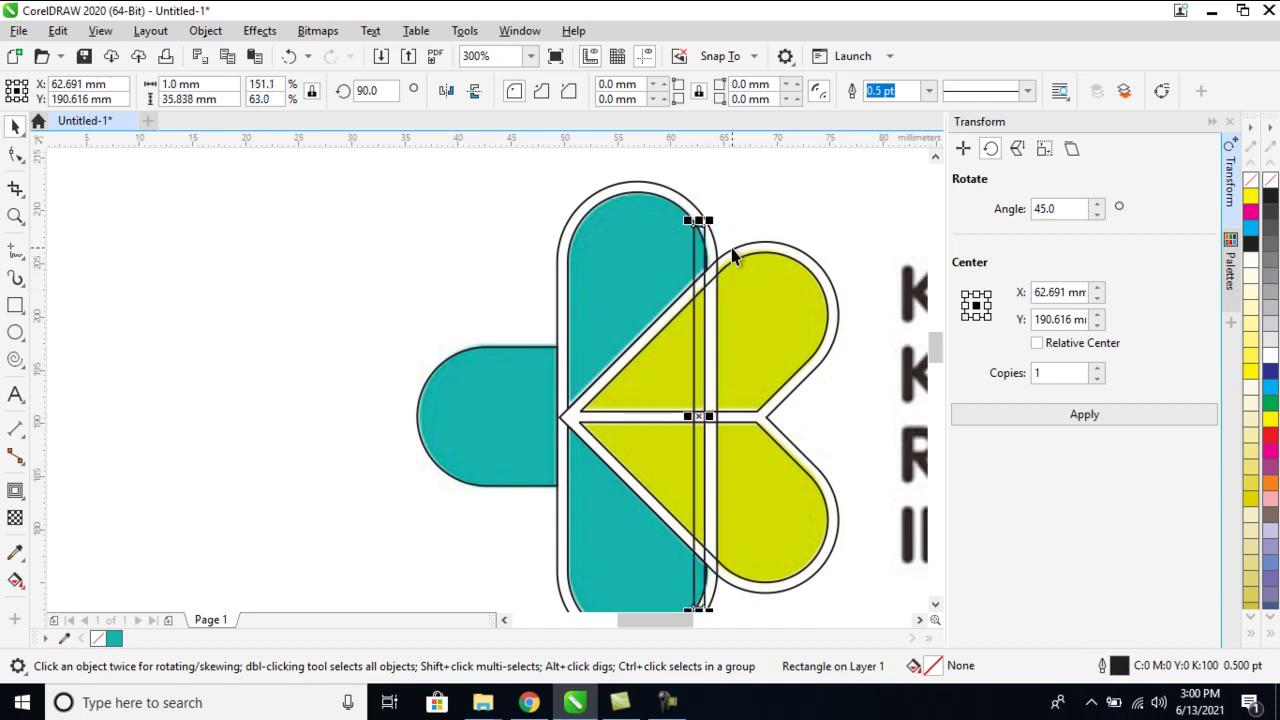
left_click_drag(706, 304, 718, 313)
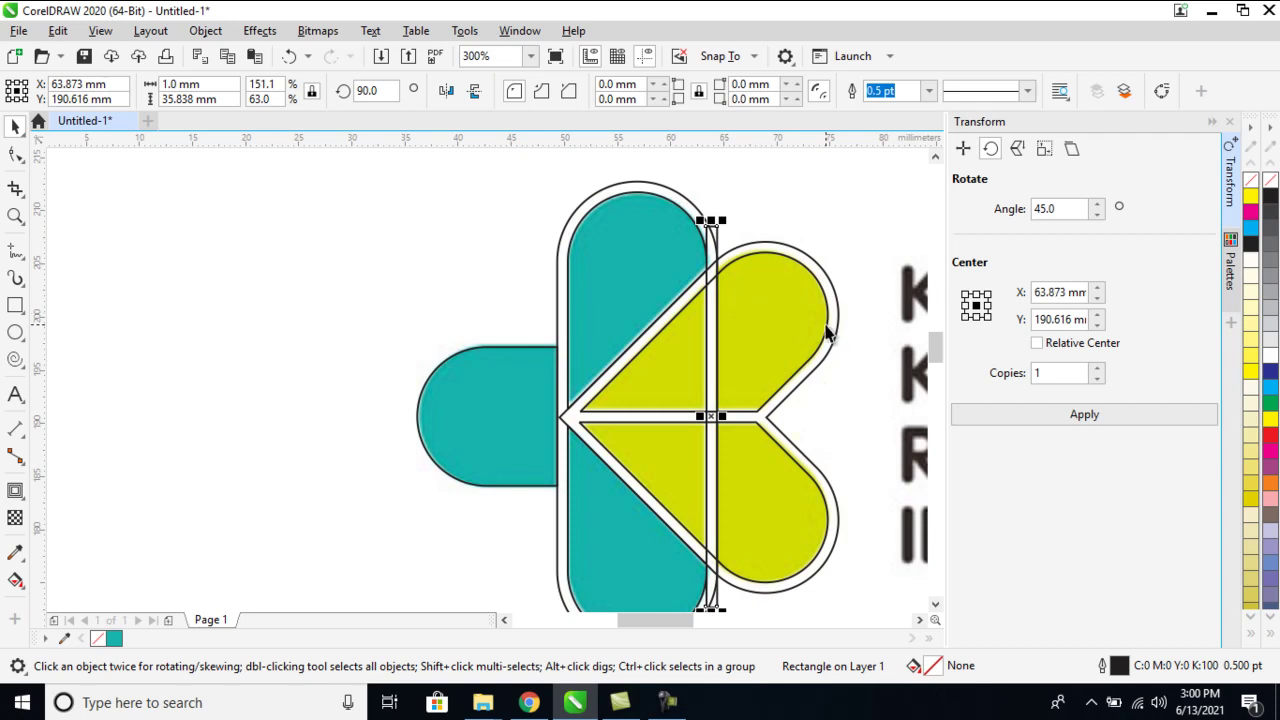
Trim the heart-like shape with the thin vertical bar
scroll(710, 252, "up", 2)
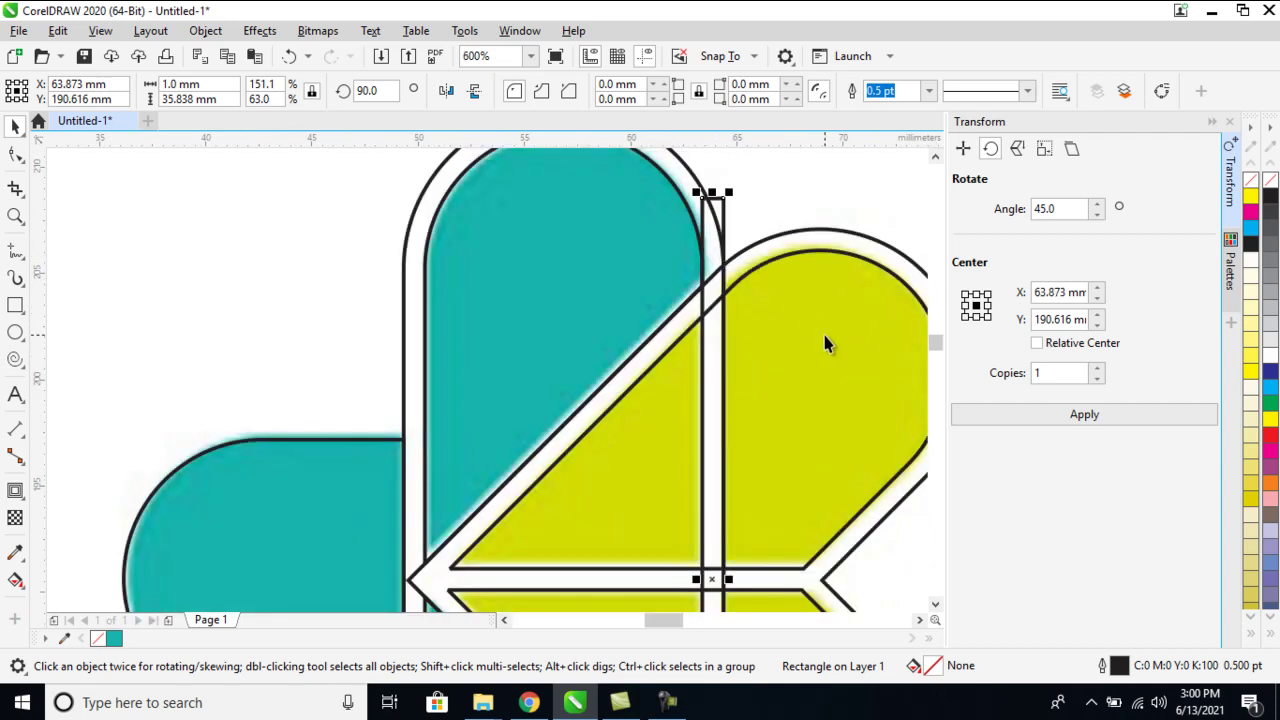
left_click(802, 312, "shift")
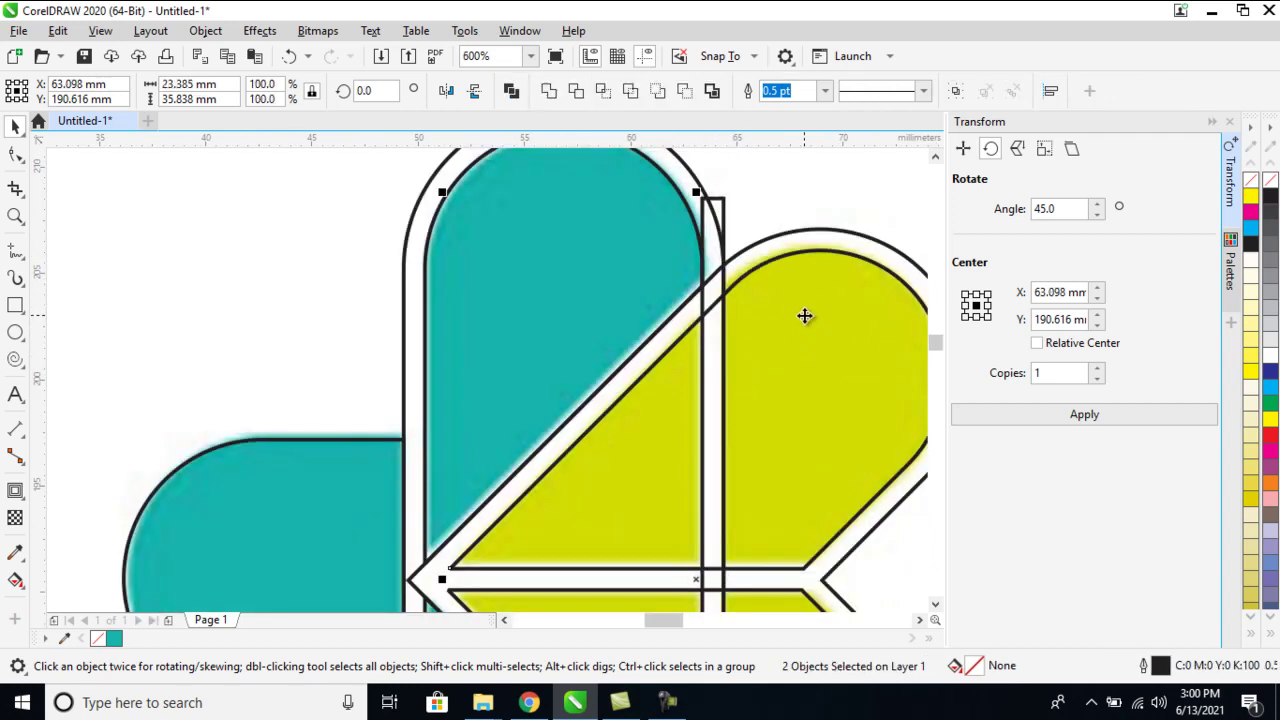
left_click(581, 95)
Delete the outer vertical rounded rectangle, the heart's outer contour and the thin vertical bar
left_click(724, 215)
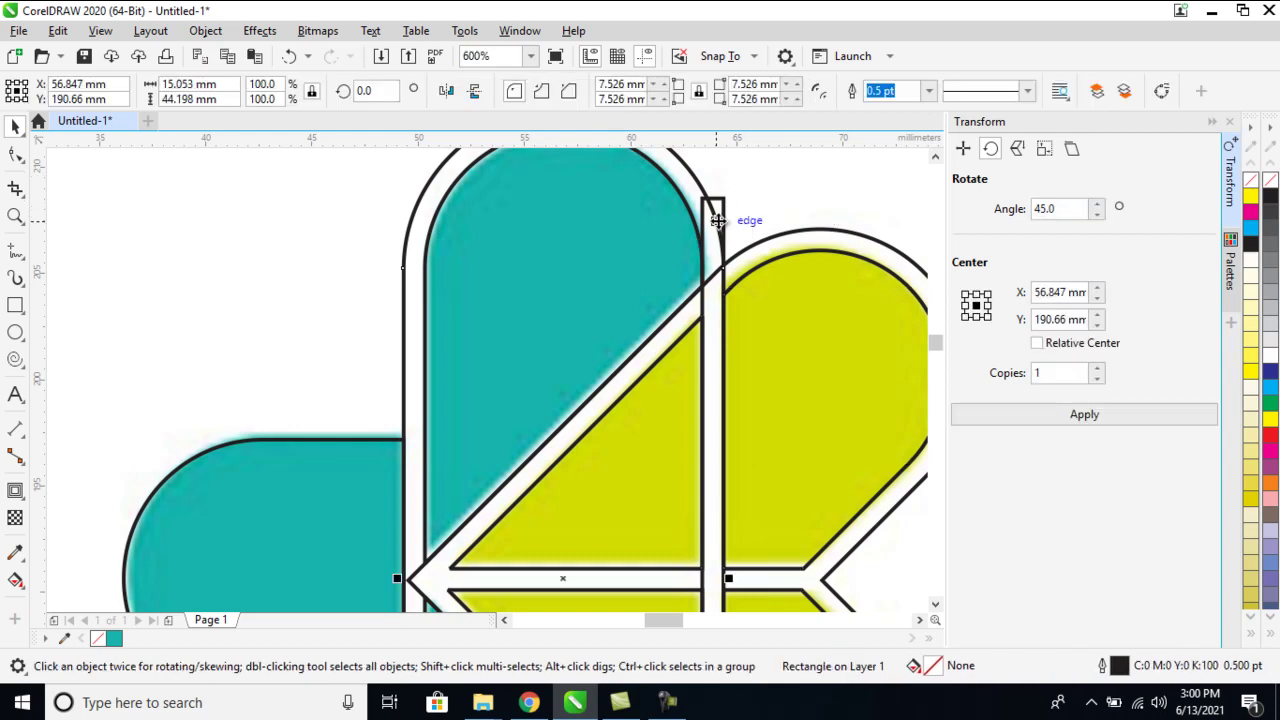
key("Delete")
left_click(770, 252)
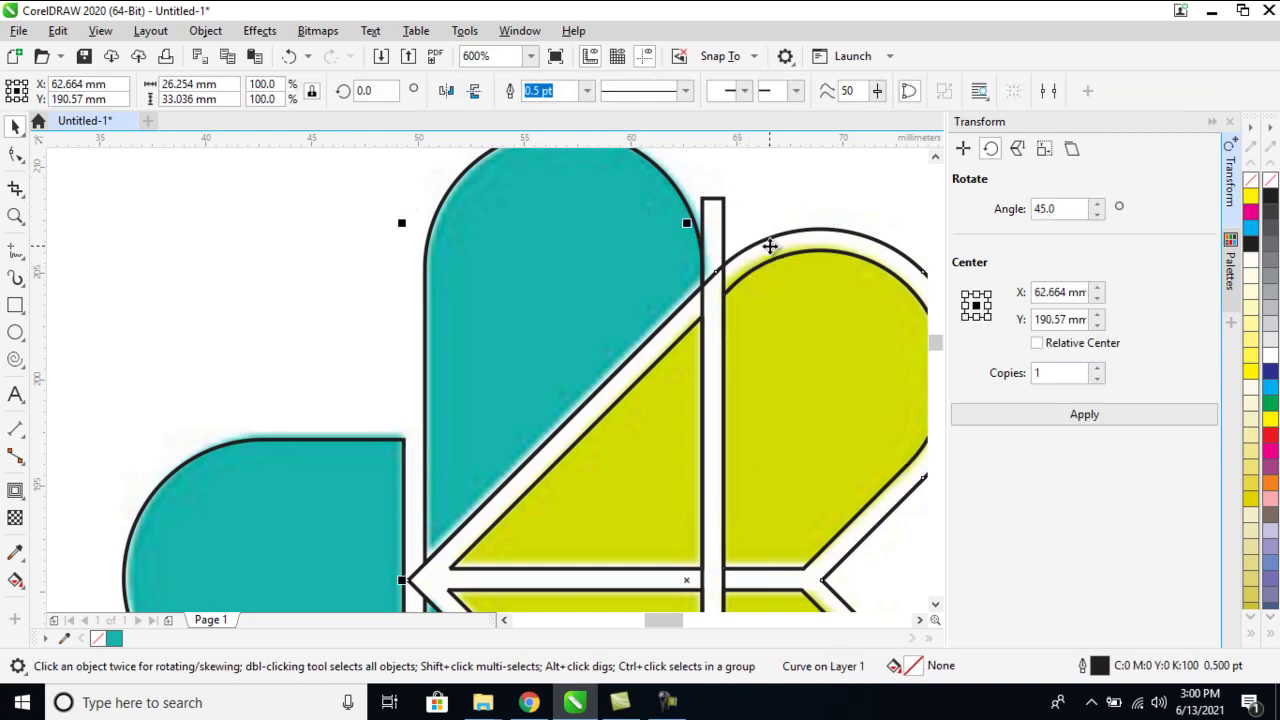
key("Delete")
left_click(724, 329)
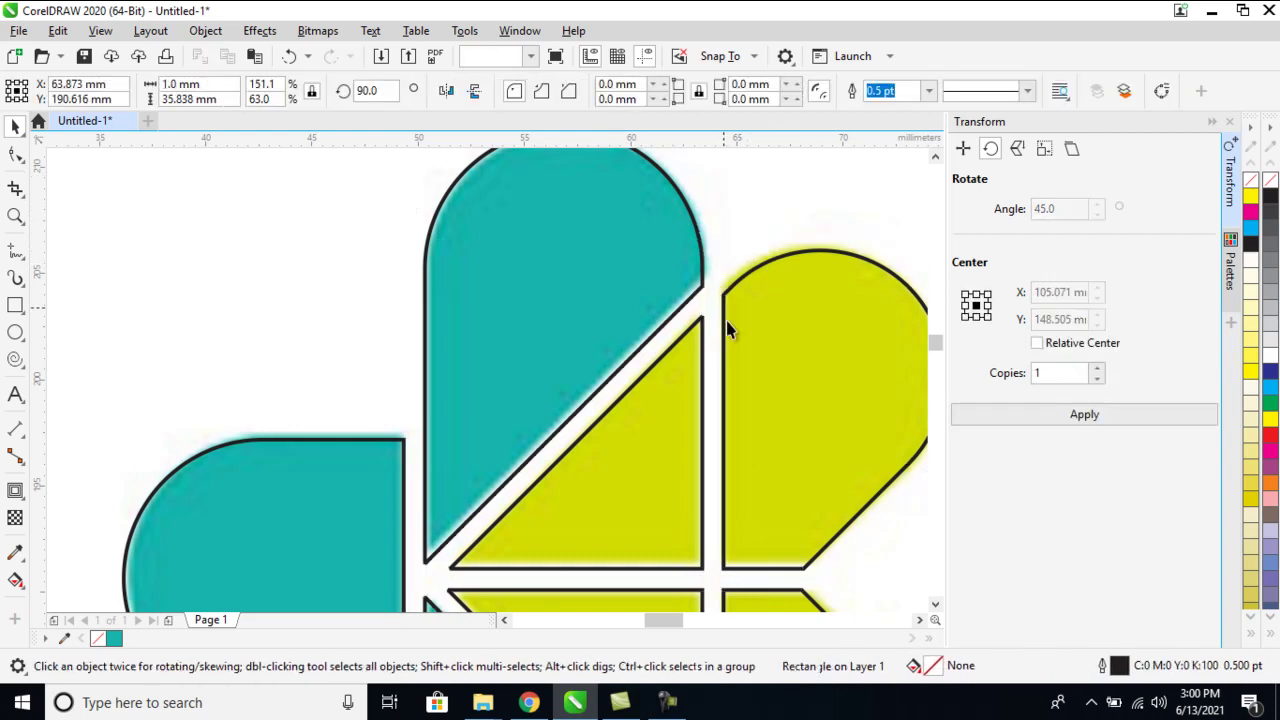
key("Delete")
Sample the logo's teal and fill the traced teal shapes of the emblem with it
scroll(588, 538, "down", 2)
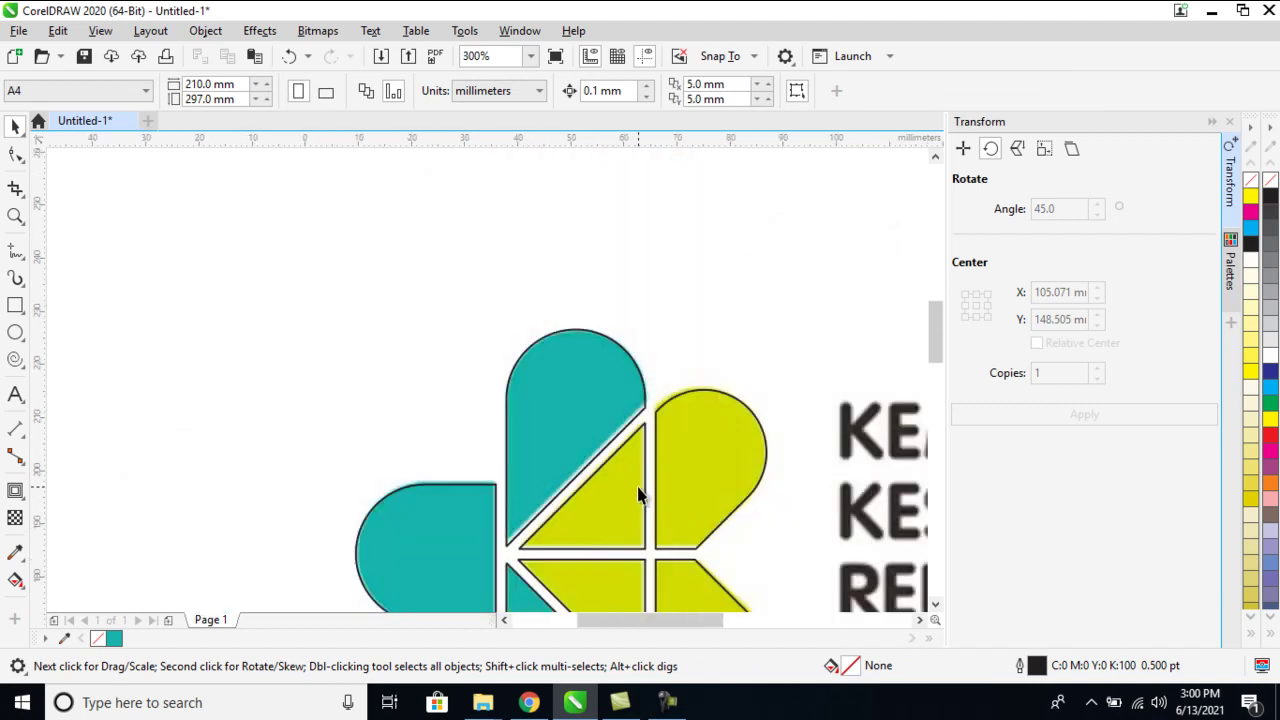
scroll(640, 495, "down", 2)
left_click_drag(533, 465, 764, 593)
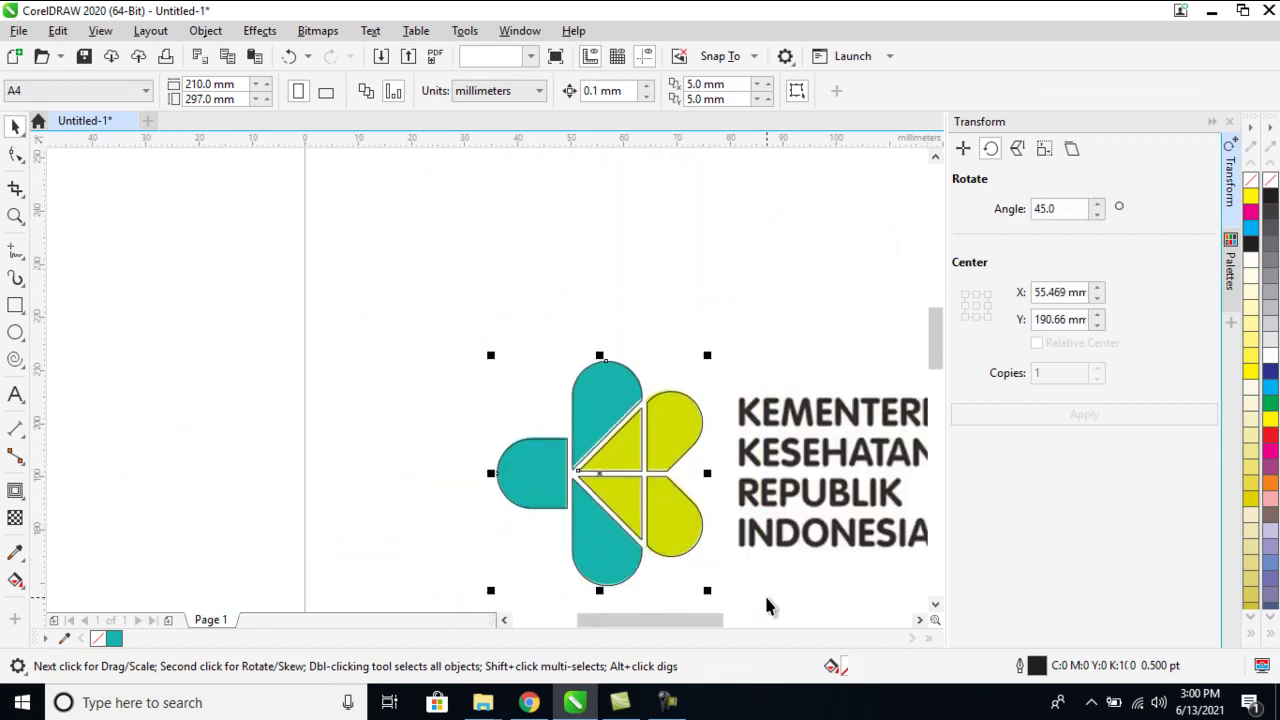
left_click(530, 56)
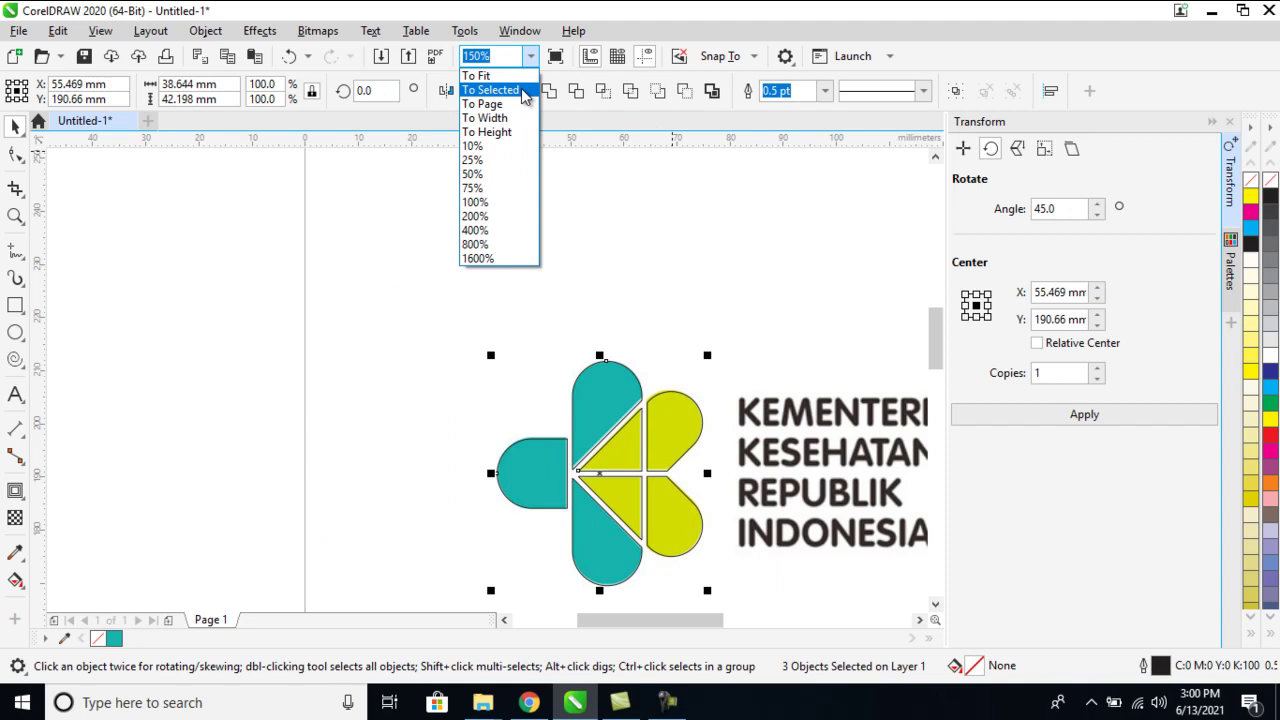
left_click(490, 90)
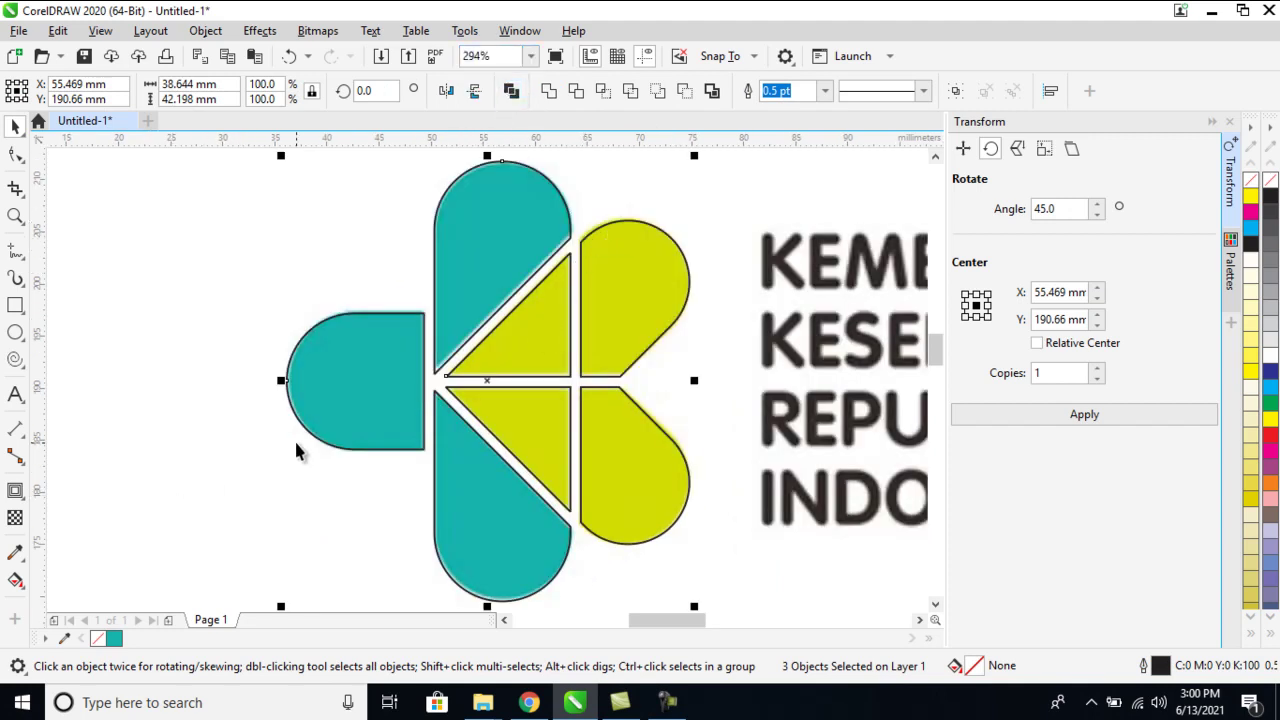
key("i")
left_click(365, 395)
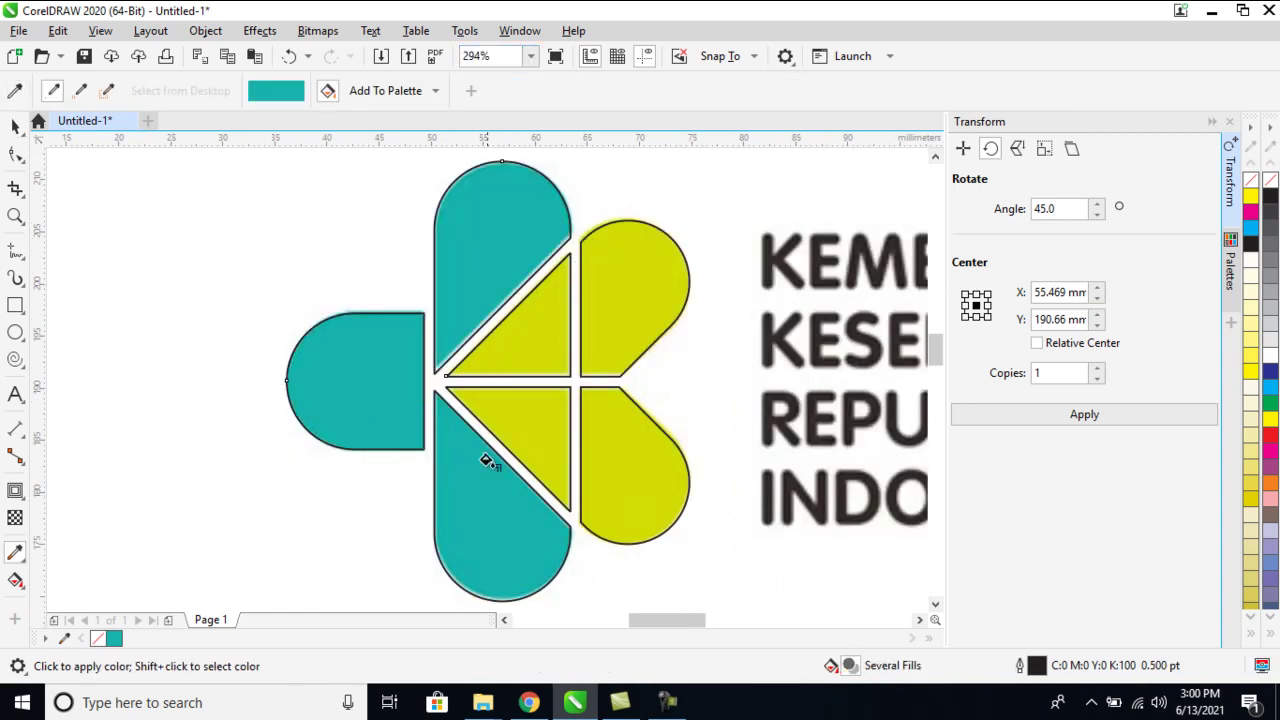
left_click(487, 461)
Sample the logo's yellow-green and fill the traced heart pieces with it
left_click(532, 345, "shift")
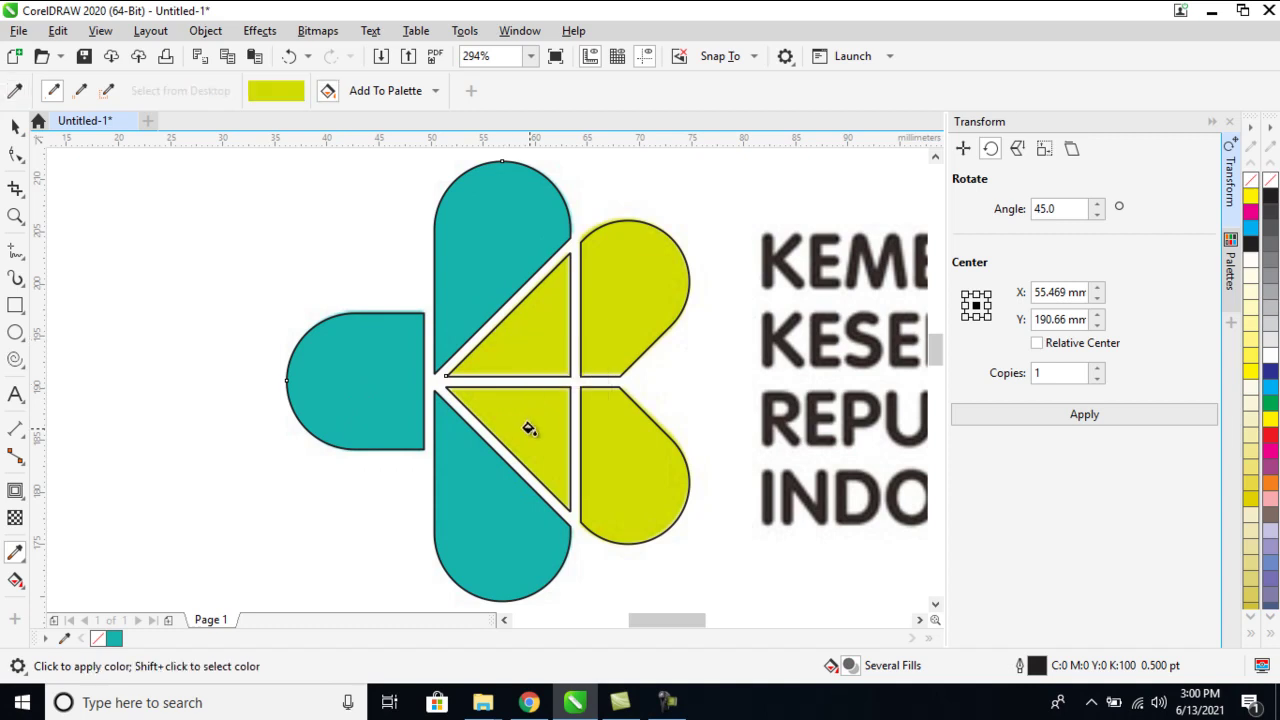
left_click(528, 428)
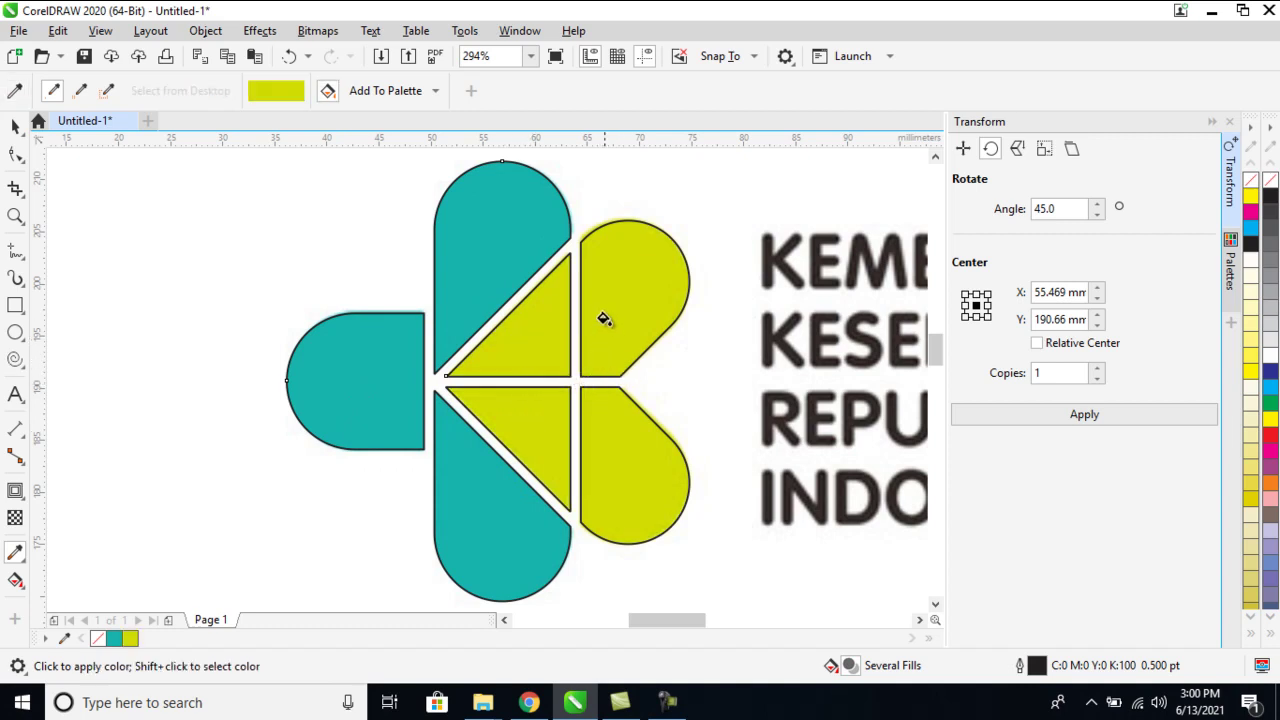
key("space")
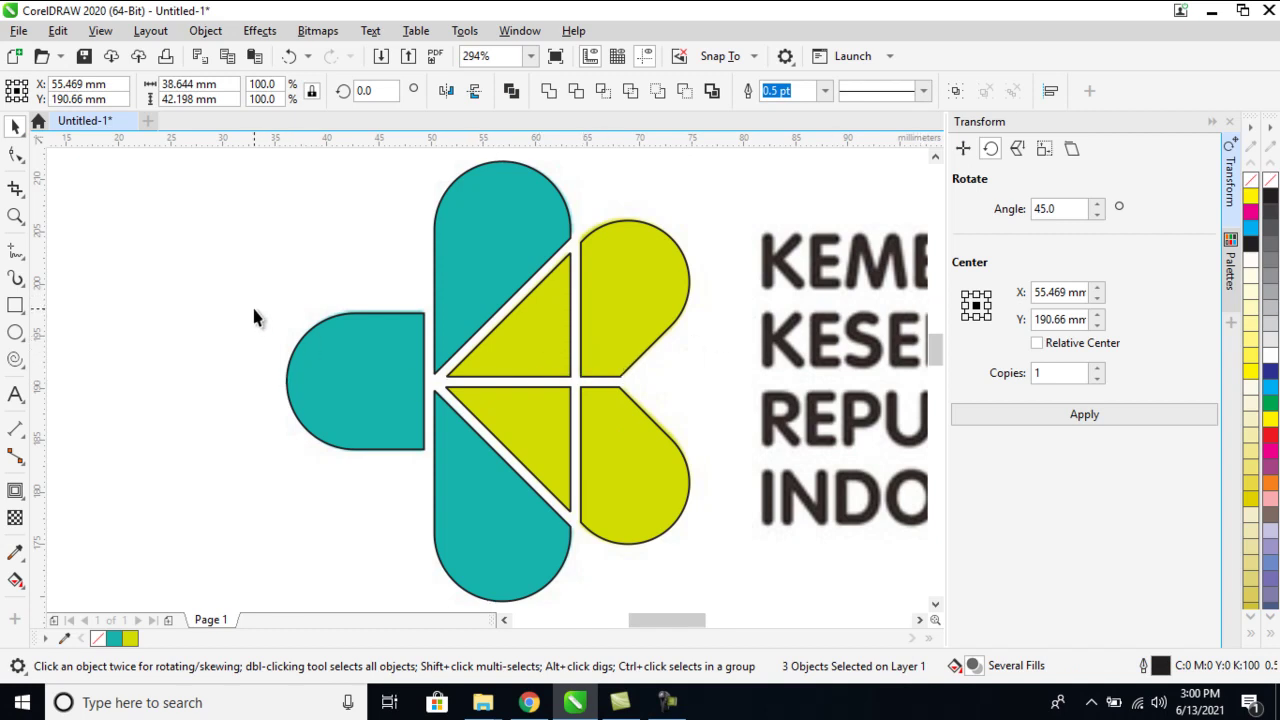
Group the three colored emblem objects and remove their outlines
left_click(332, 350)
left_click(457, 280, "shift")
left_click(640, 300, "shift")
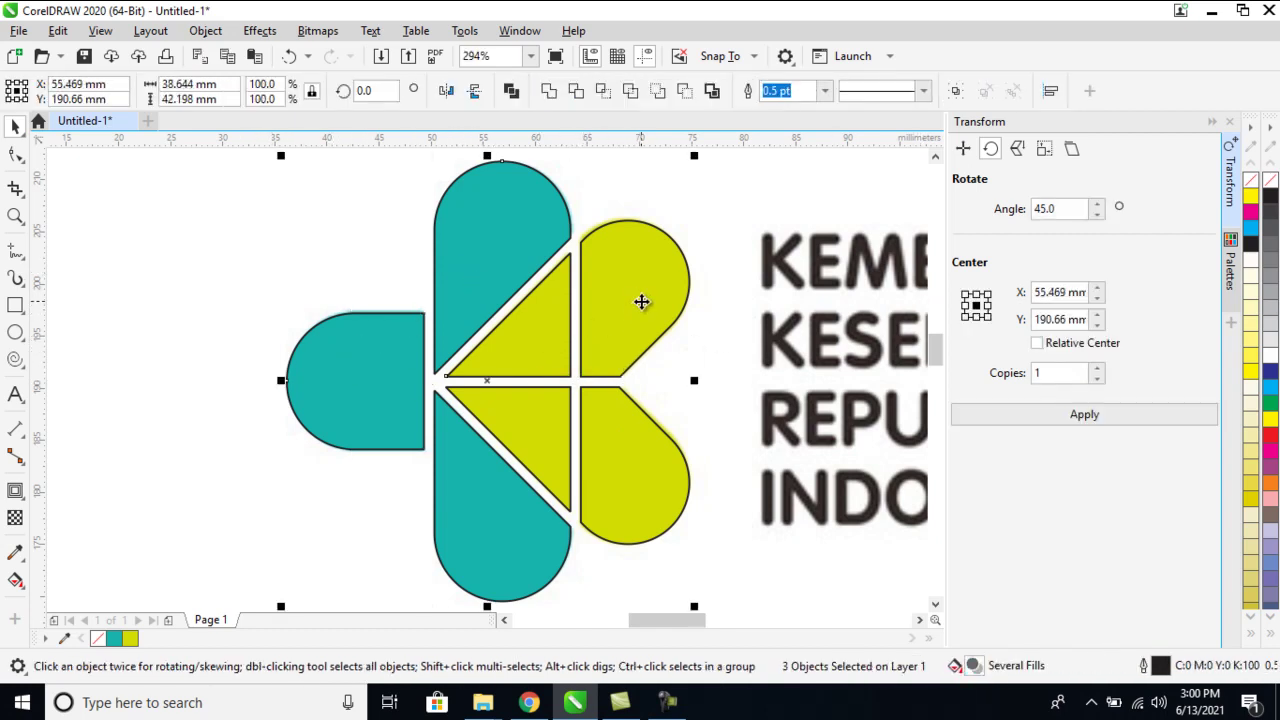
key("ctrl+g")
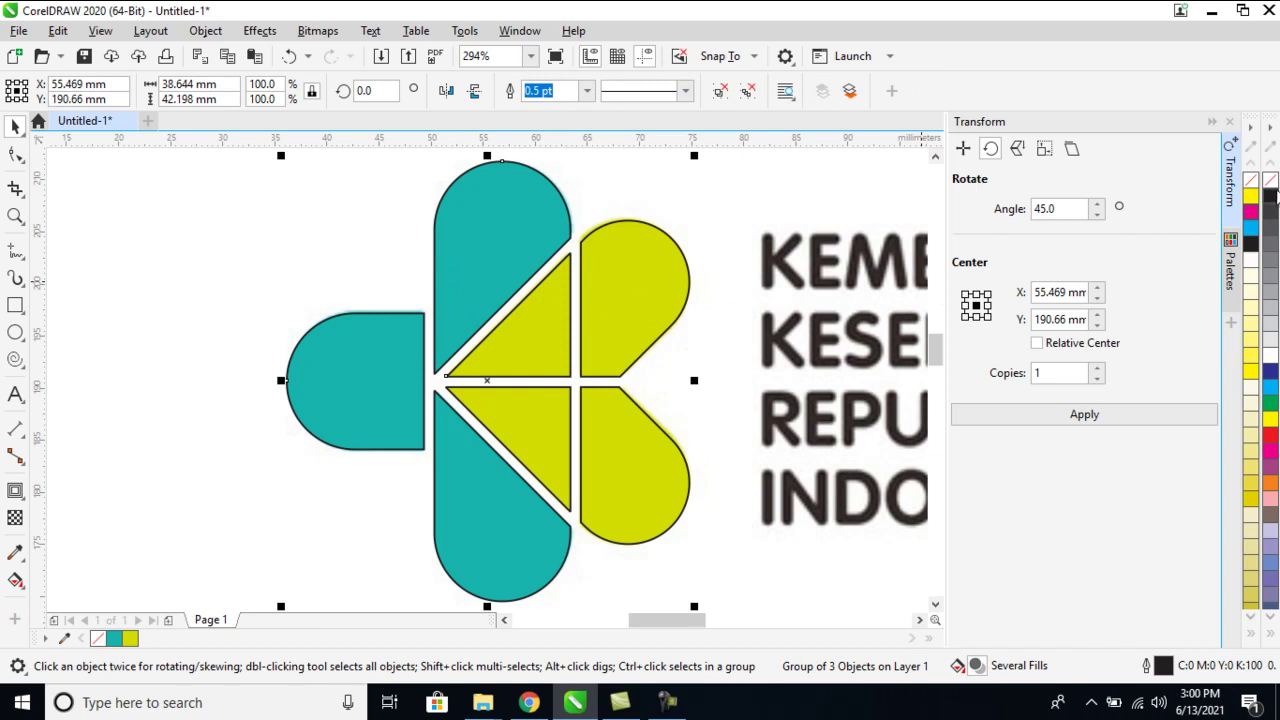
right_click(1270, 180)
Start an artistic text below the logo's wording with the lines "kementerian" and "kesehatan"
scroll(700, 380, "down", 2)
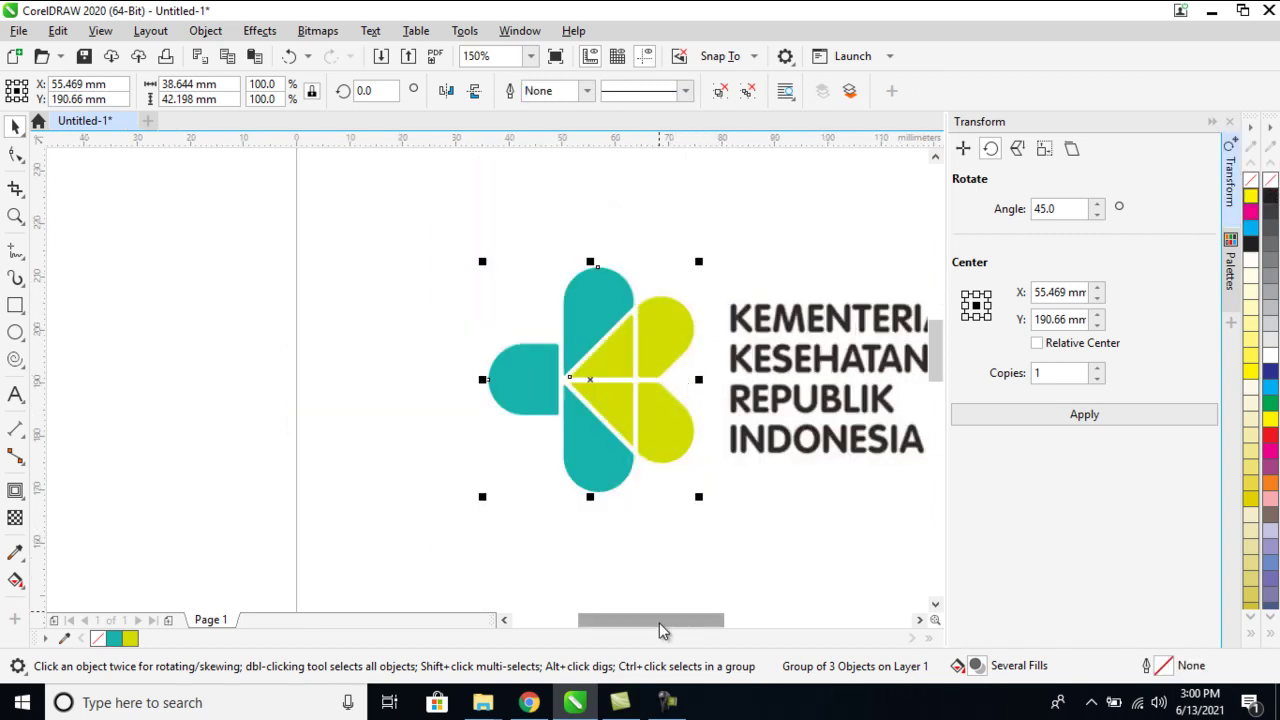
left_click_drag(659, 623, 709, 623)
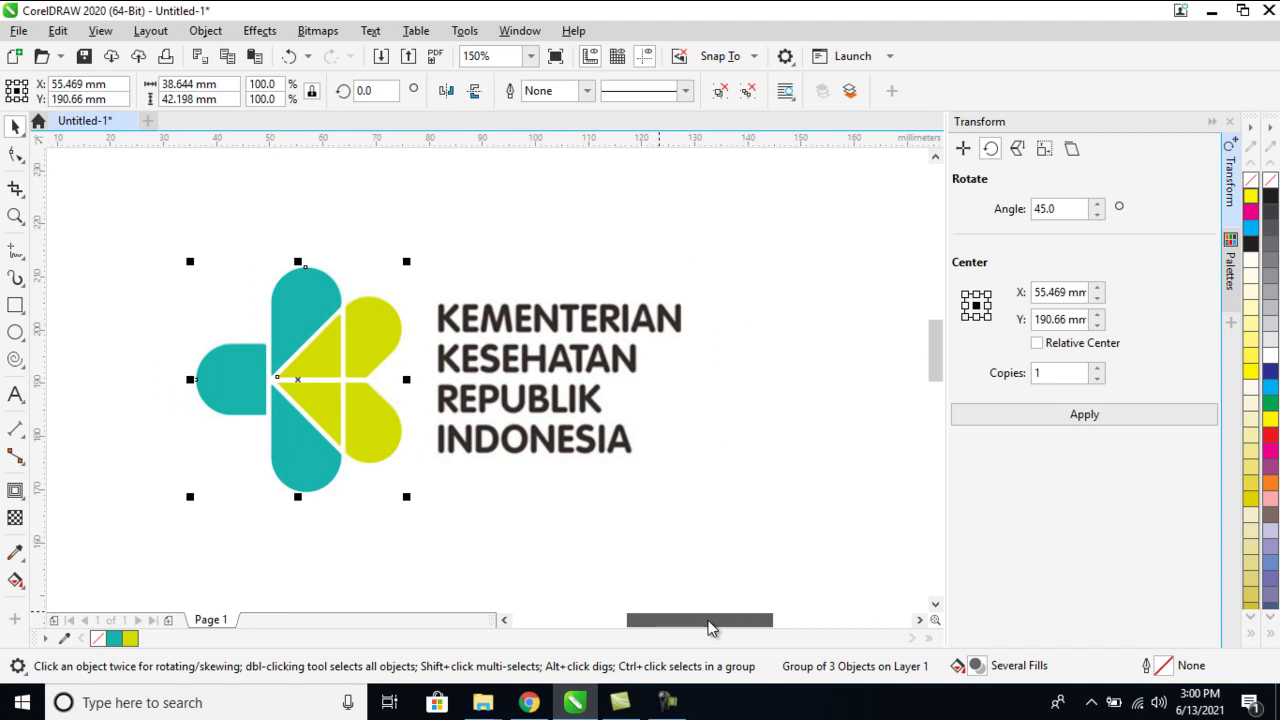
left_click(15, 394)
left_click(499, 510)
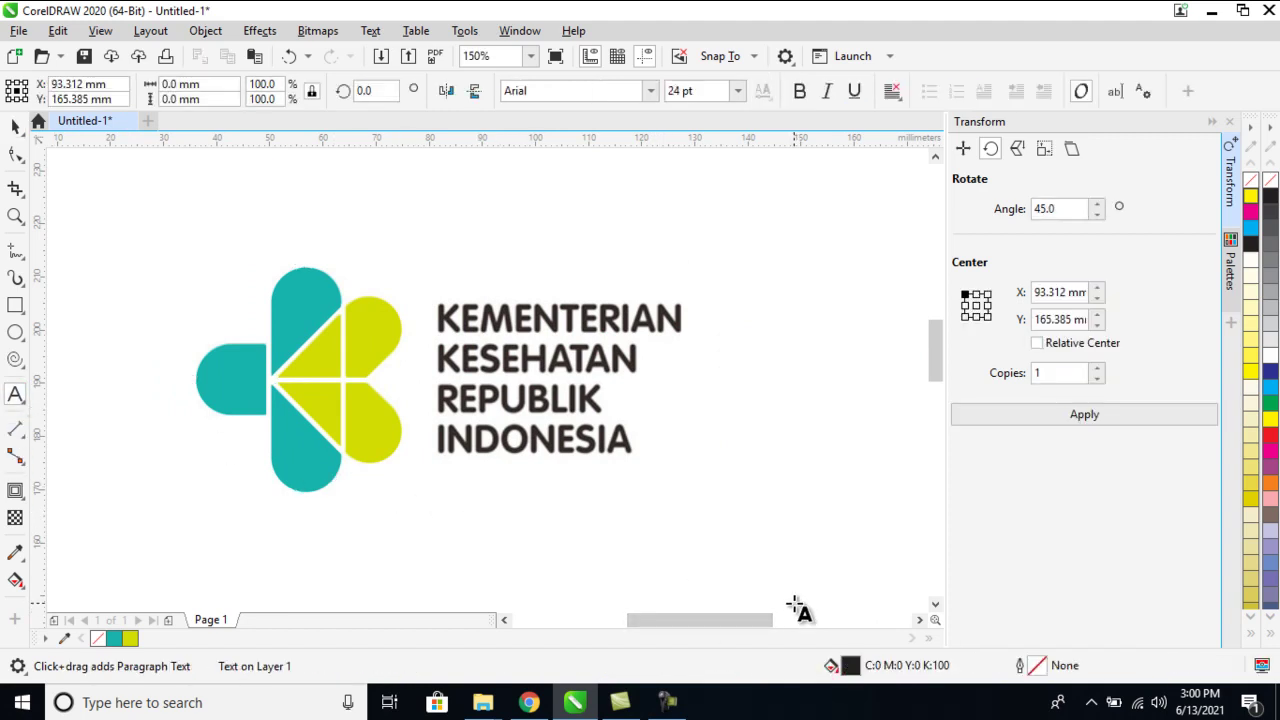
type("kement")
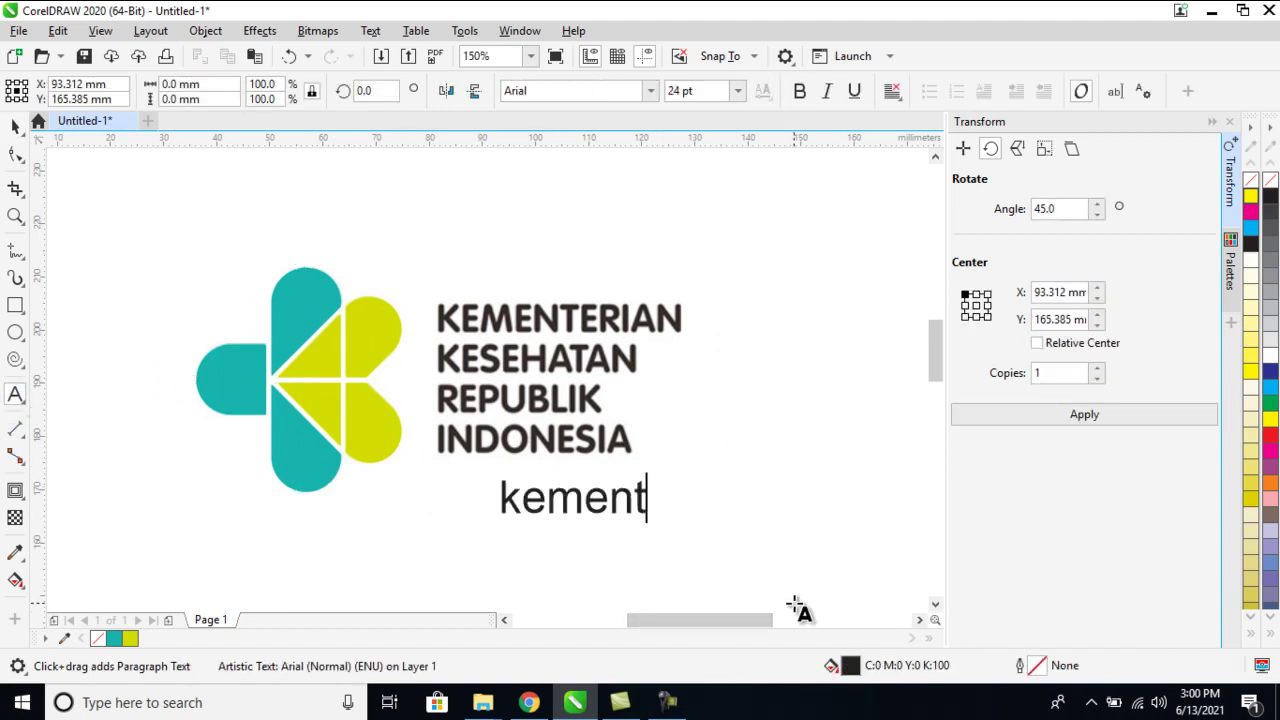
type("r")
key("BackSpace")
key("BackSpace")
type("terian")
key("Return")
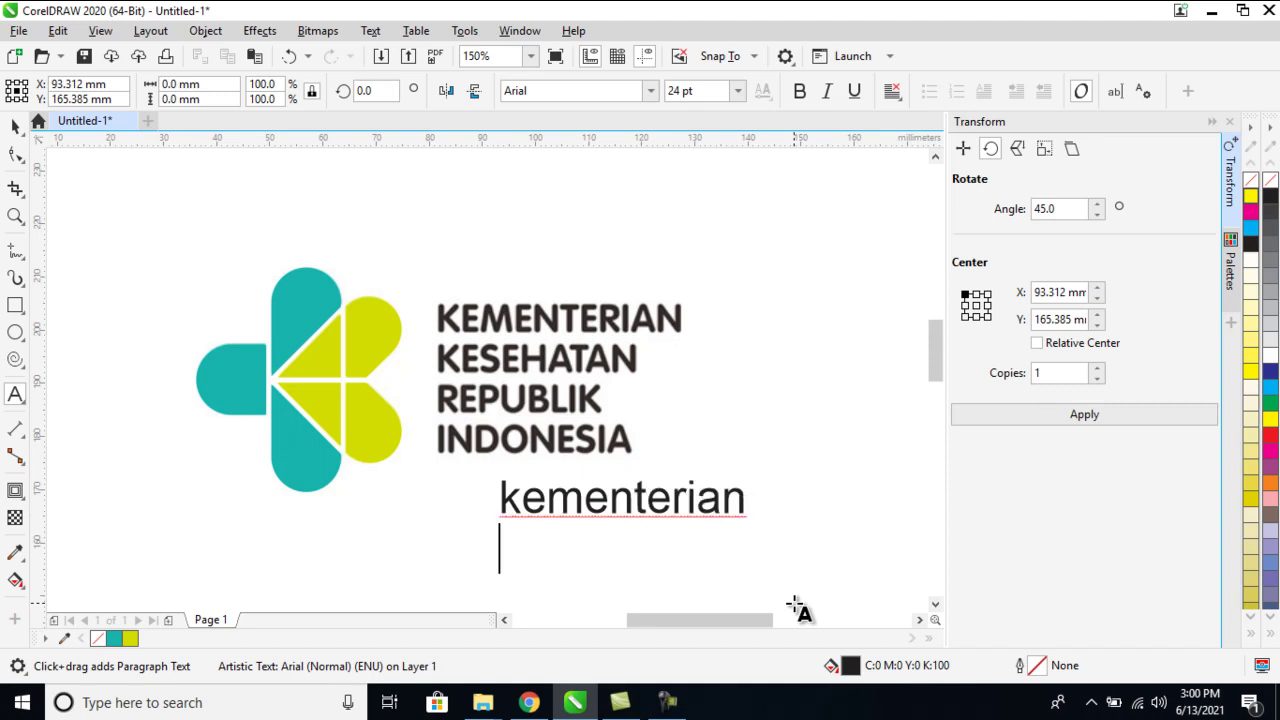
type("kesehatan")
key("Return")
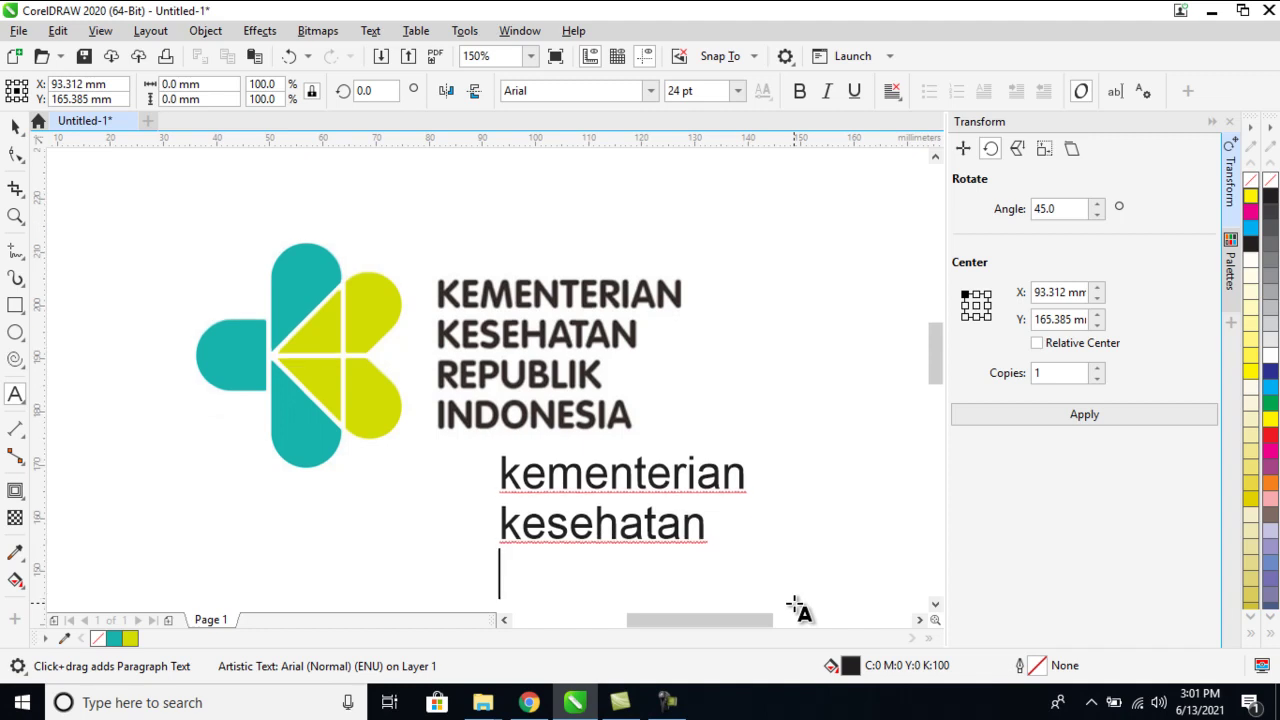
Add the lines "republik" and "indonesia" to the text
type("repb")
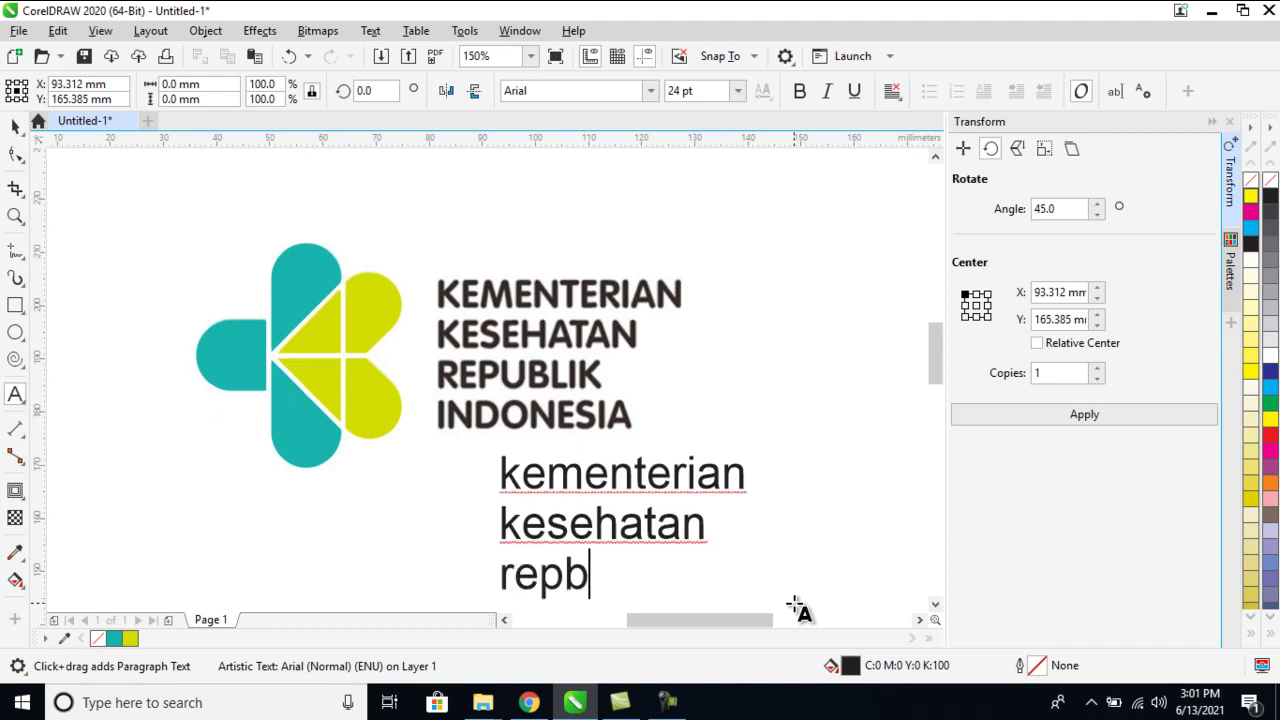
key("BackSpace")
type("ubli")
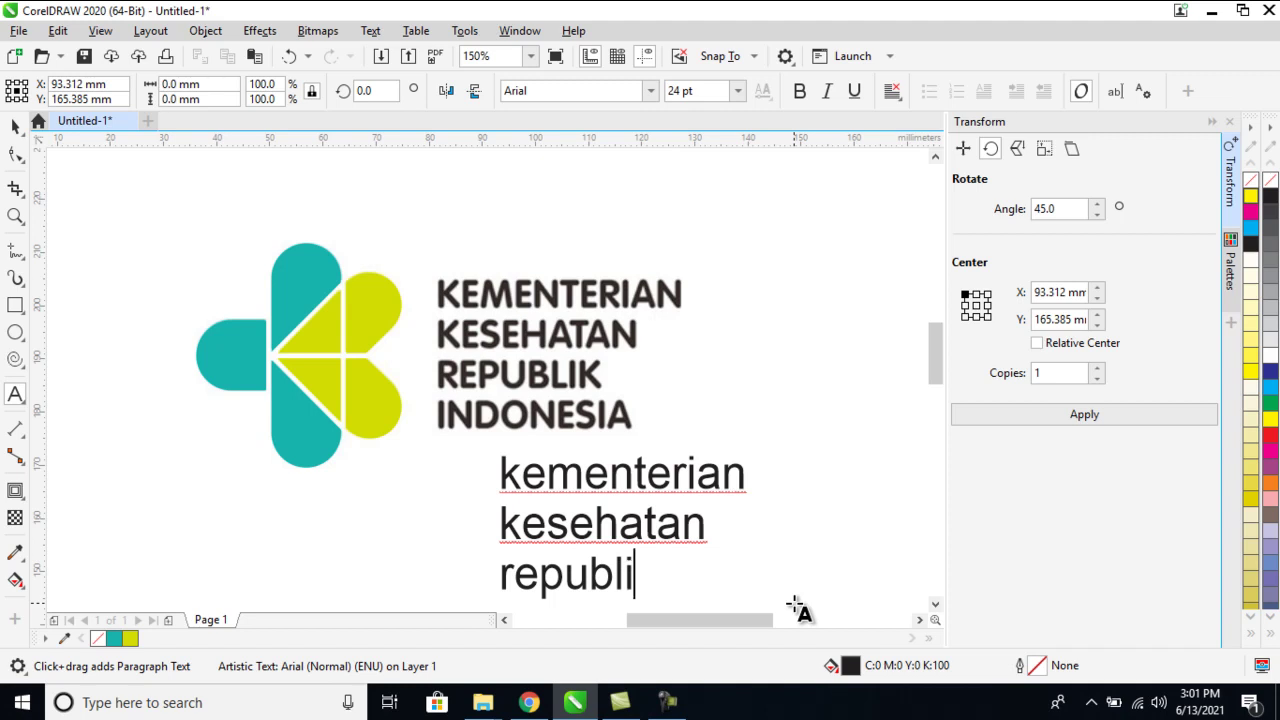
type("k")
key("Return")
type("indon")
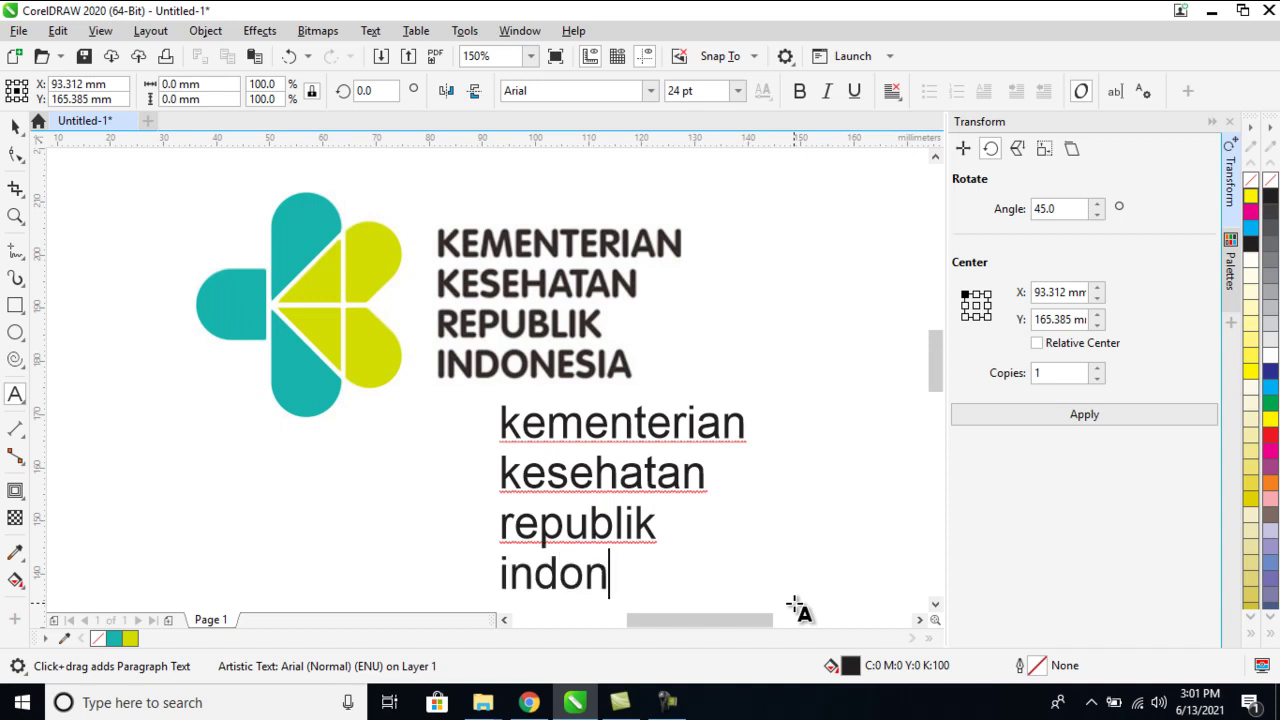
type("esia")
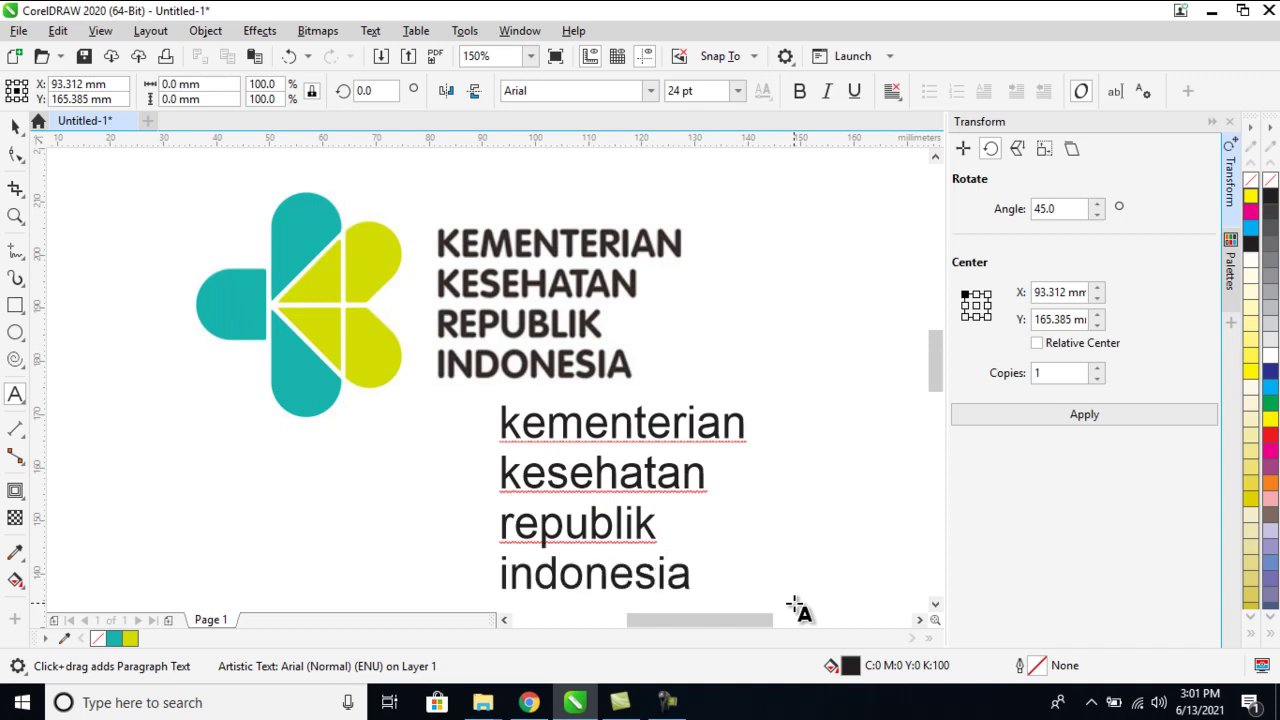
Change the case of the four-line text to UPPERCASE
left_click(15, 125)
left_click(370, 30)
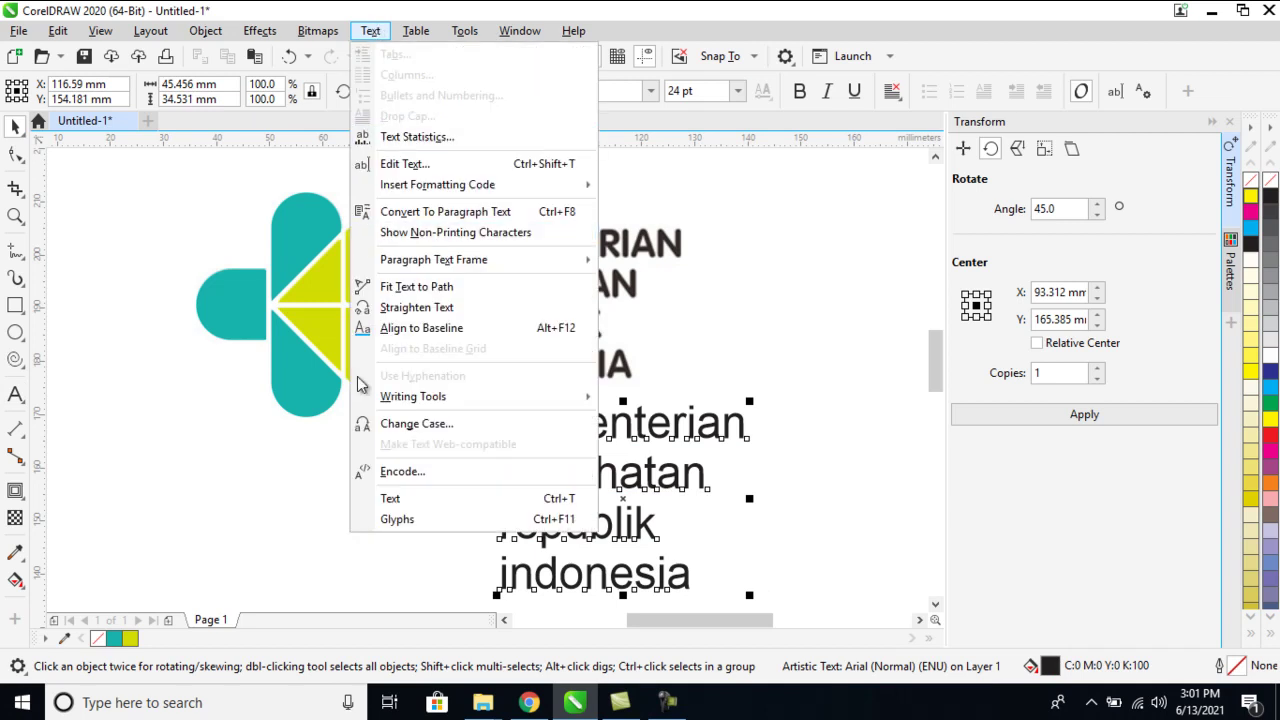
left_click(417, 423)
left_click(618, 331)
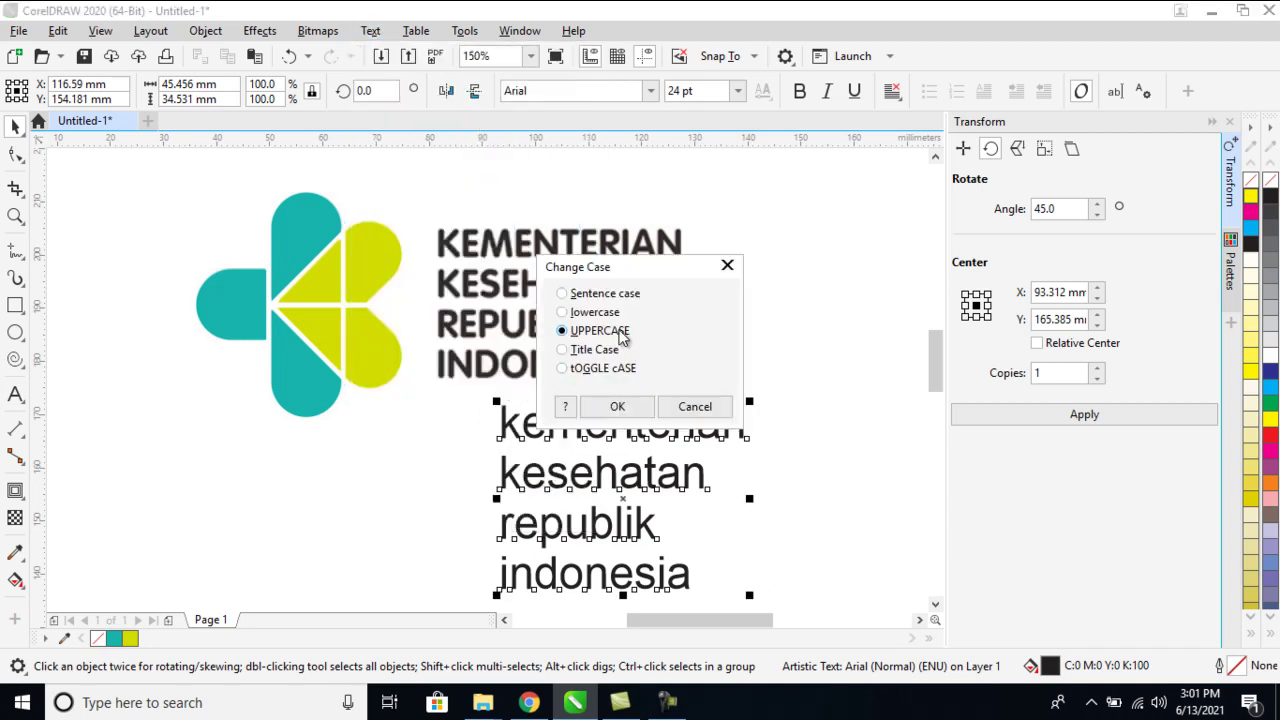
left_click(620, 407)
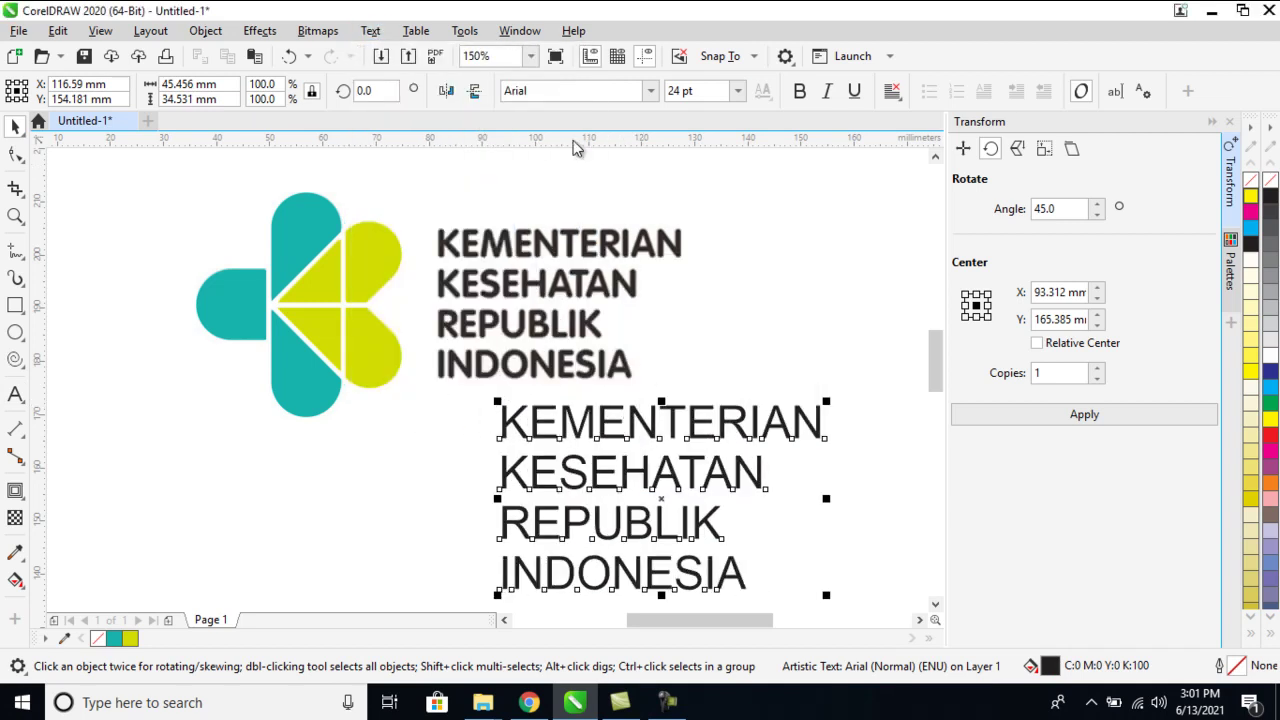
Set the text in VAGRounded BT, move it over the logo's wording and scale it to about 45.5 mm wide
left_click(620, 90)
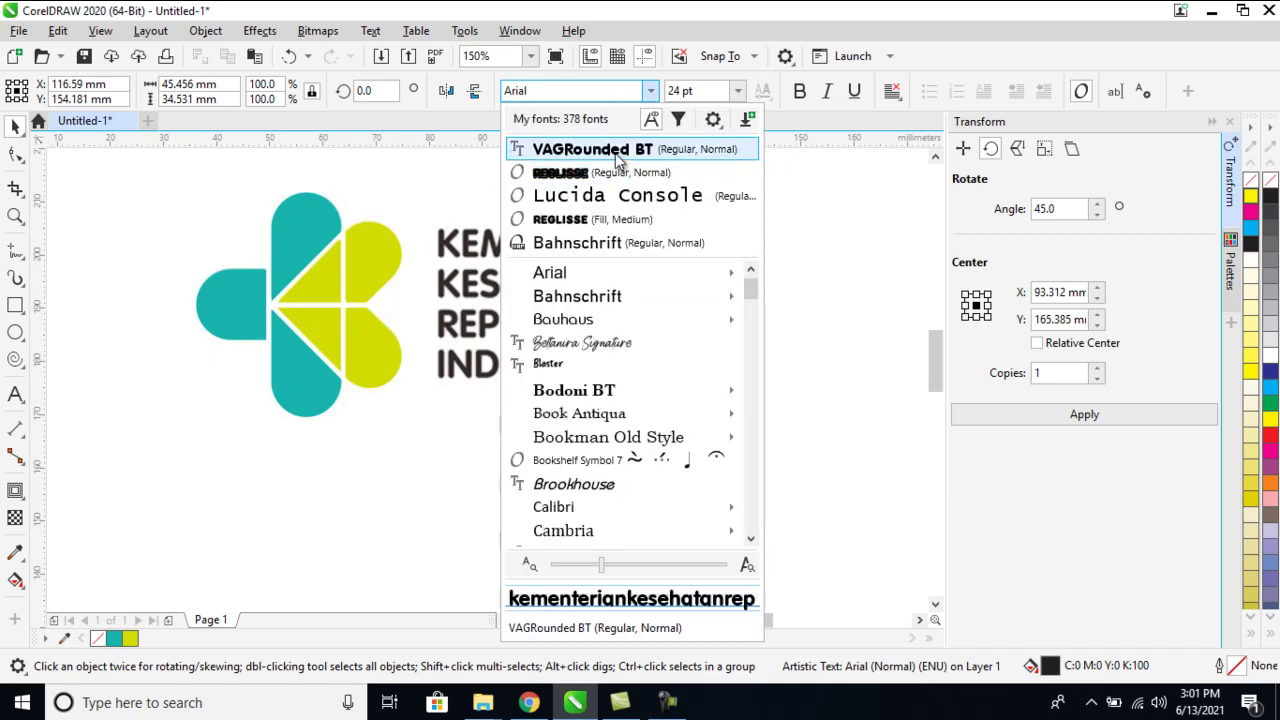
left_click(617, 160)
left_click_drag(646, 428, 583, 252)
left_click_drag(729, 431, 683, 403)
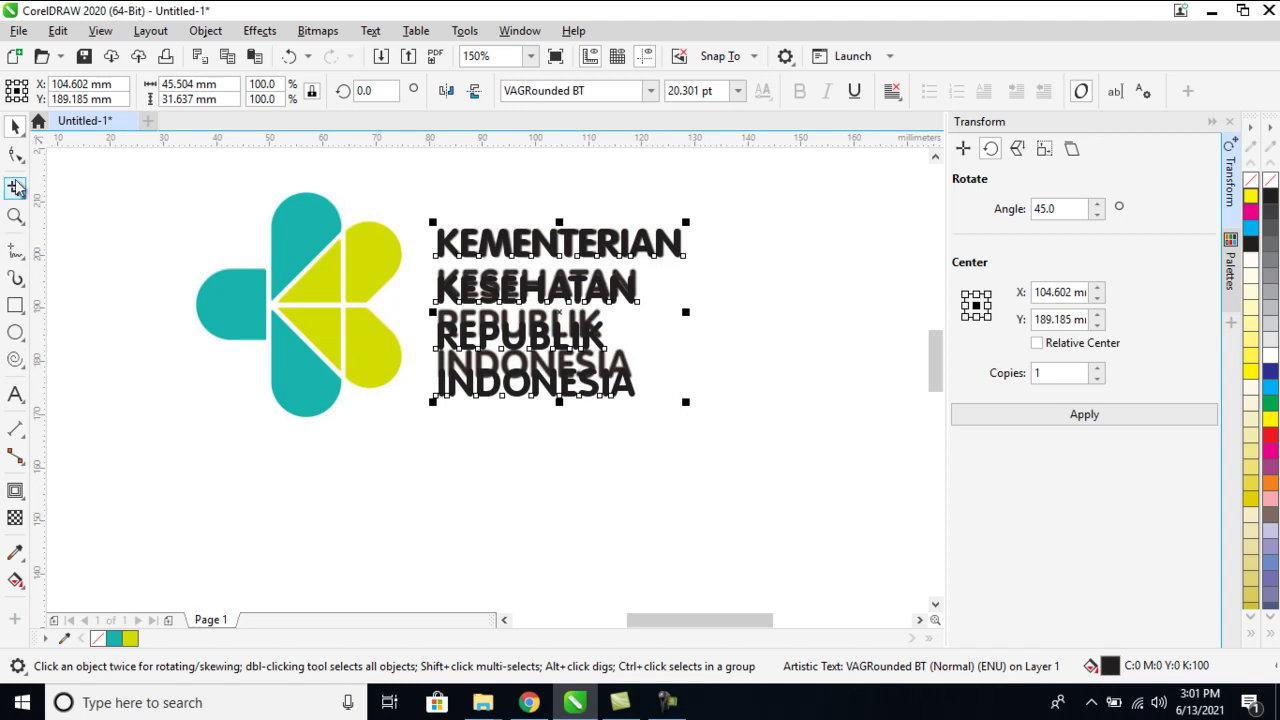
Tighten the text's line spacing to match the logo's wording, making the block about 28 mm high, and align it
left_click(13, 157)
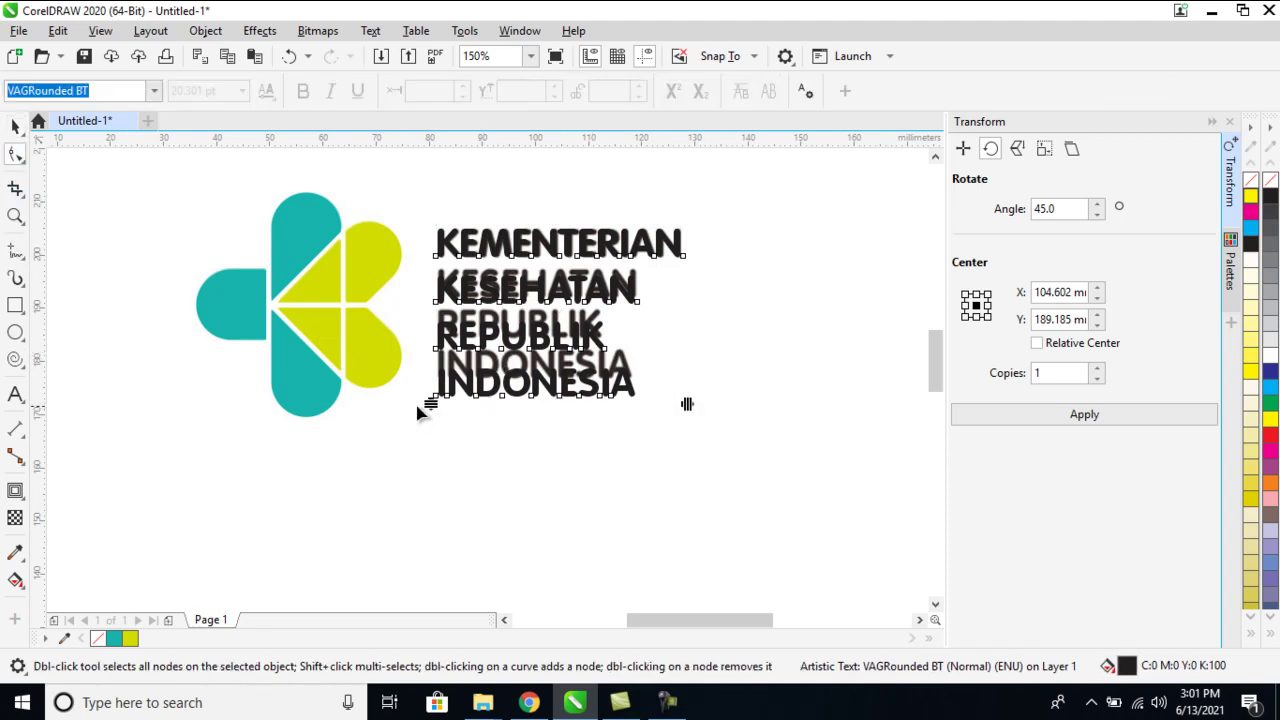
left_click_drag(420, 412, 429, 400)
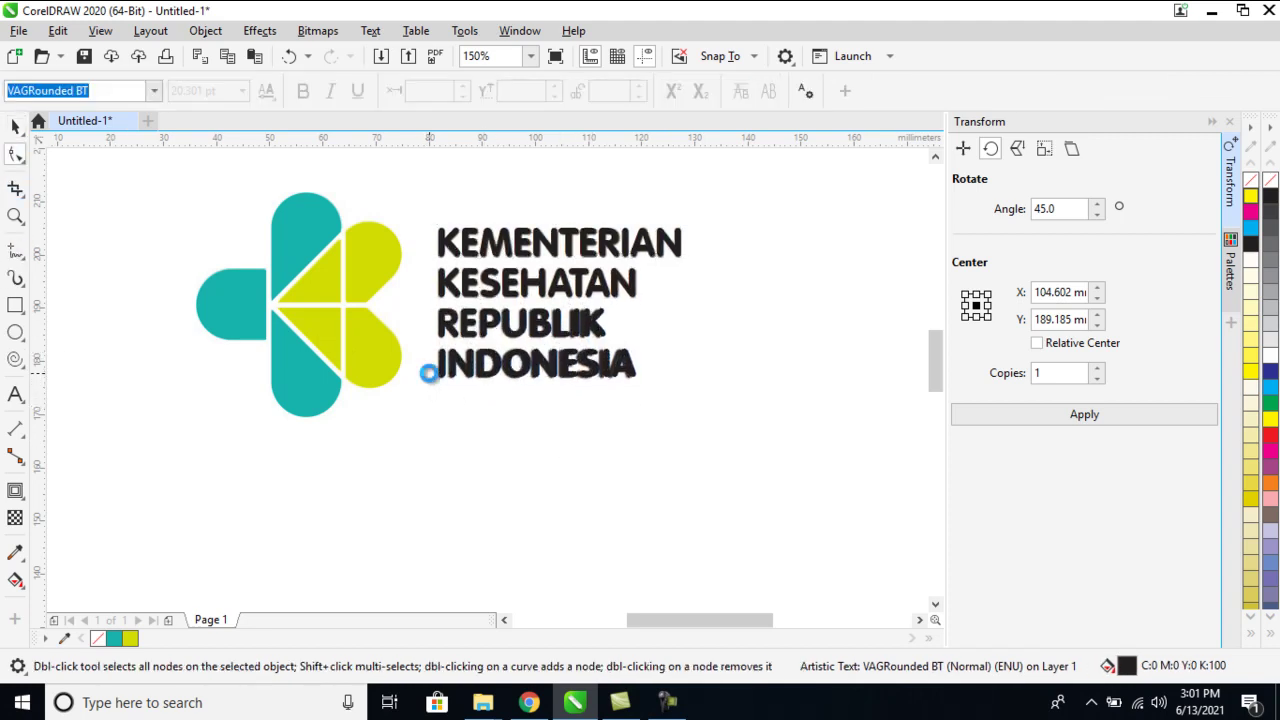
key("space")
left_click(751, 310)
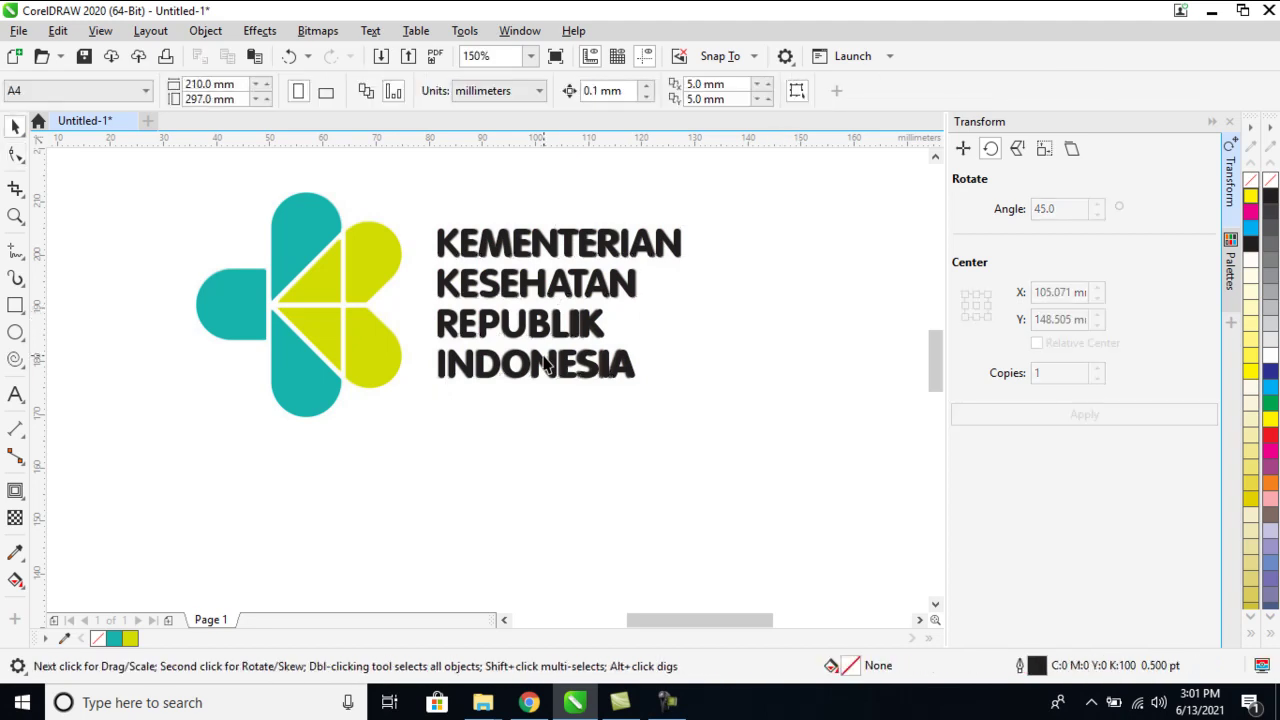
left_click(545, 367)
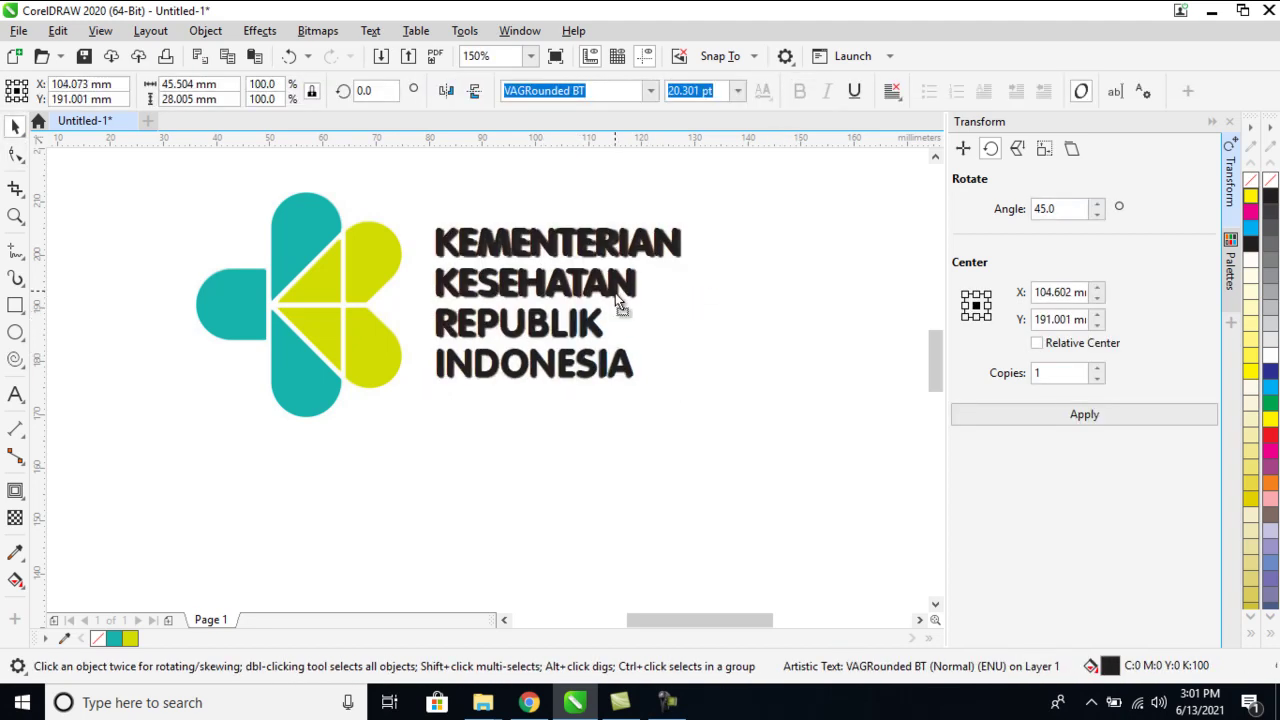
Move the vector emblem and text about 46 mm down, below the original logo, and unlock the reference bitmap
left_click_drag(758, 178, 122, 470)
left_click_drag(535, 243, 533, 497)
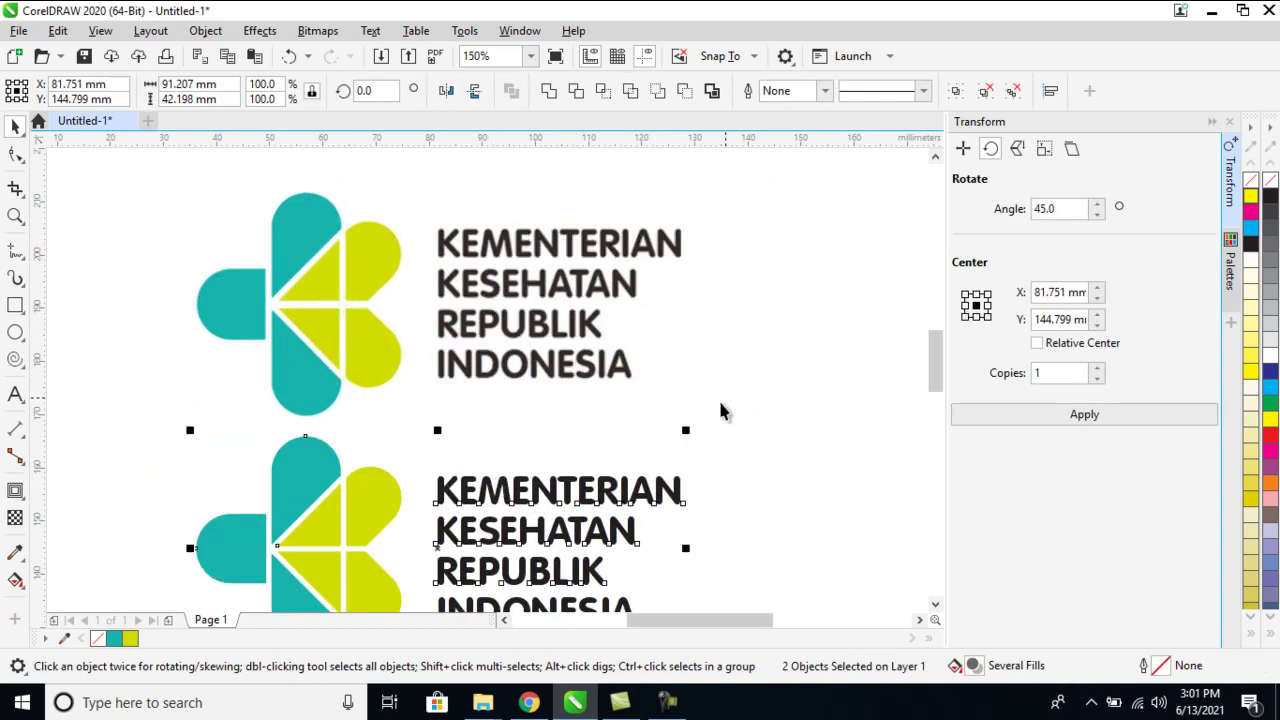
right_click(571, 288)
left_click(614, 322)
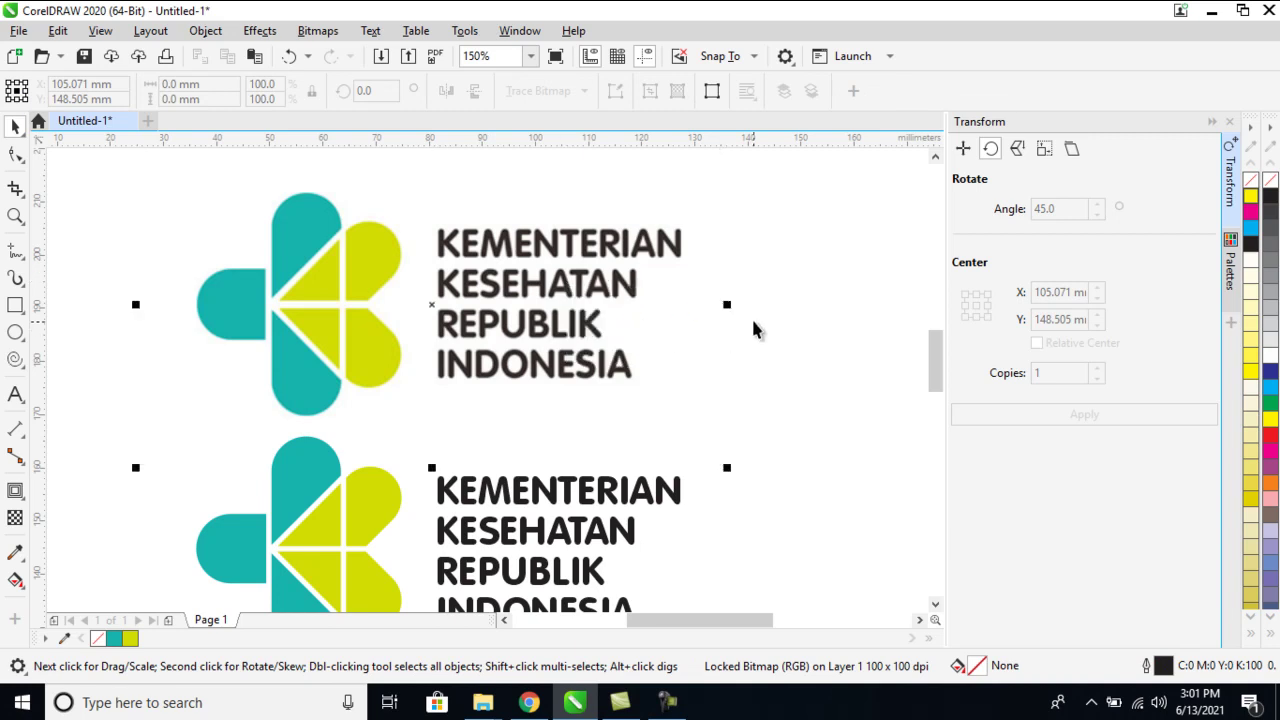
Fit both the original and the traced logo in view and collapse the Transform docker to compare them
left_click(915, 342)
key("ctrl+a")
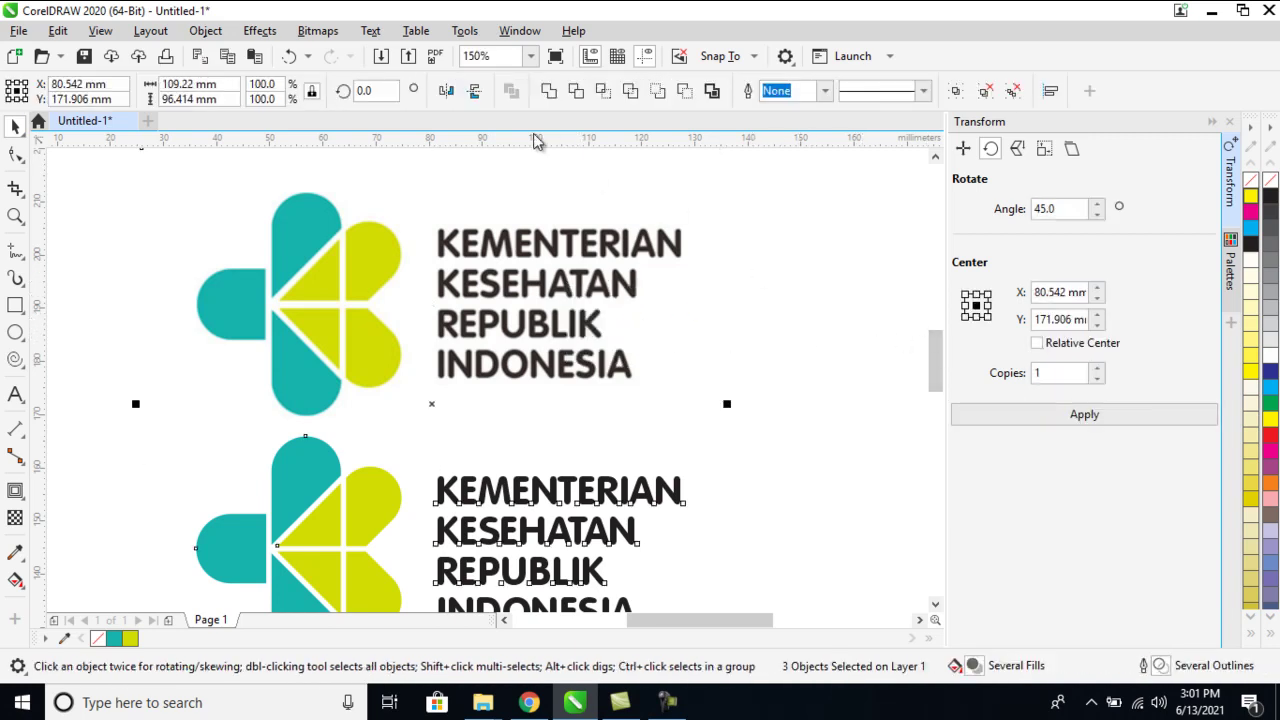
left_click(530, 56)
left_click(518, 89)
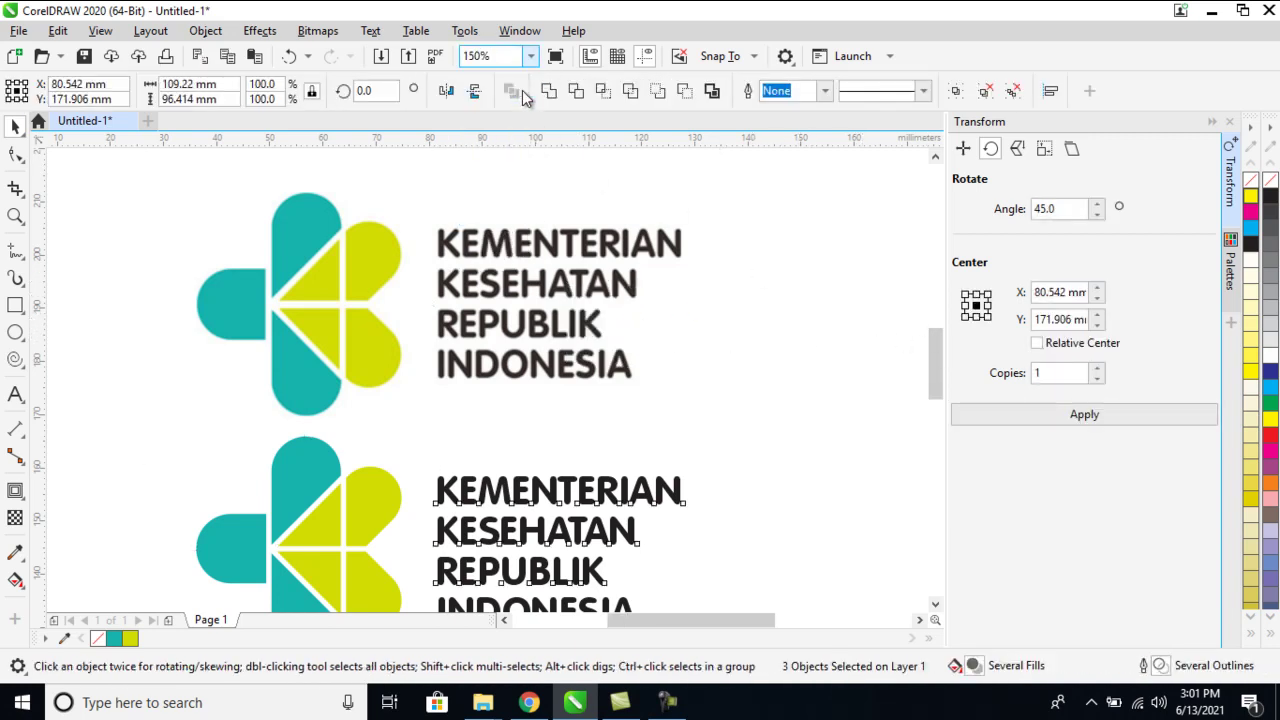
left_click(826, 276)
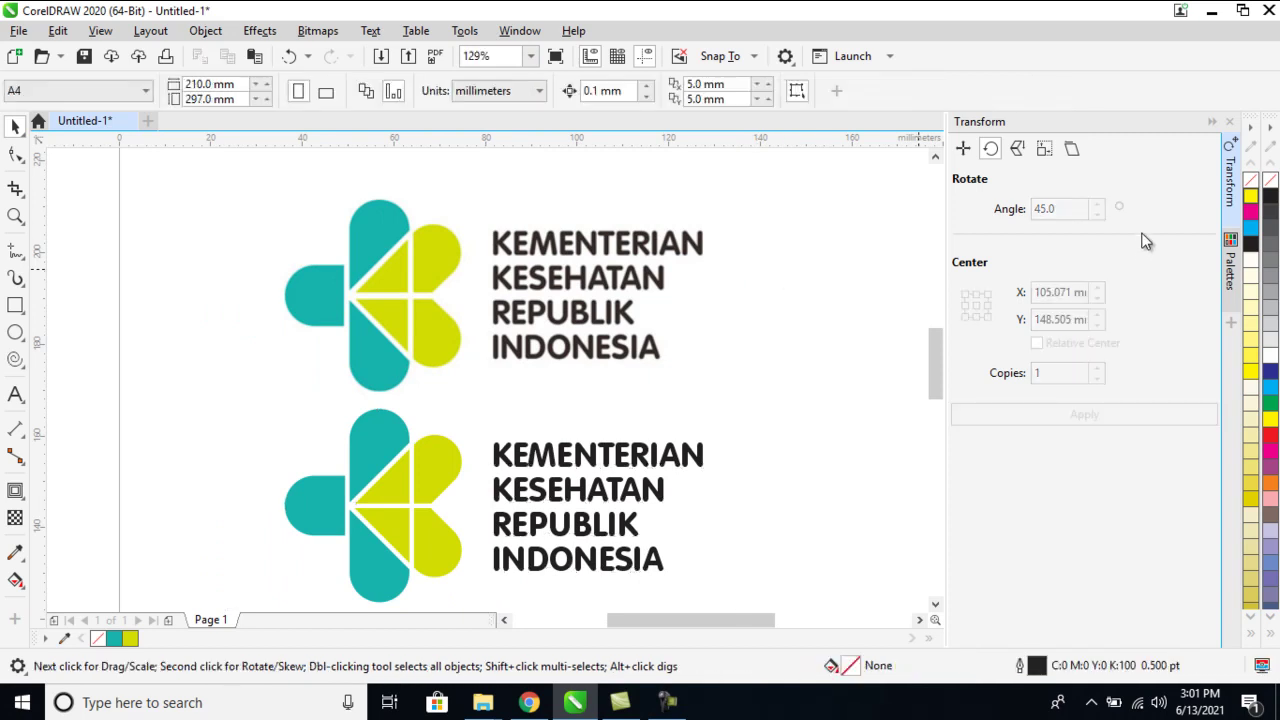
left_click(1212, 121)
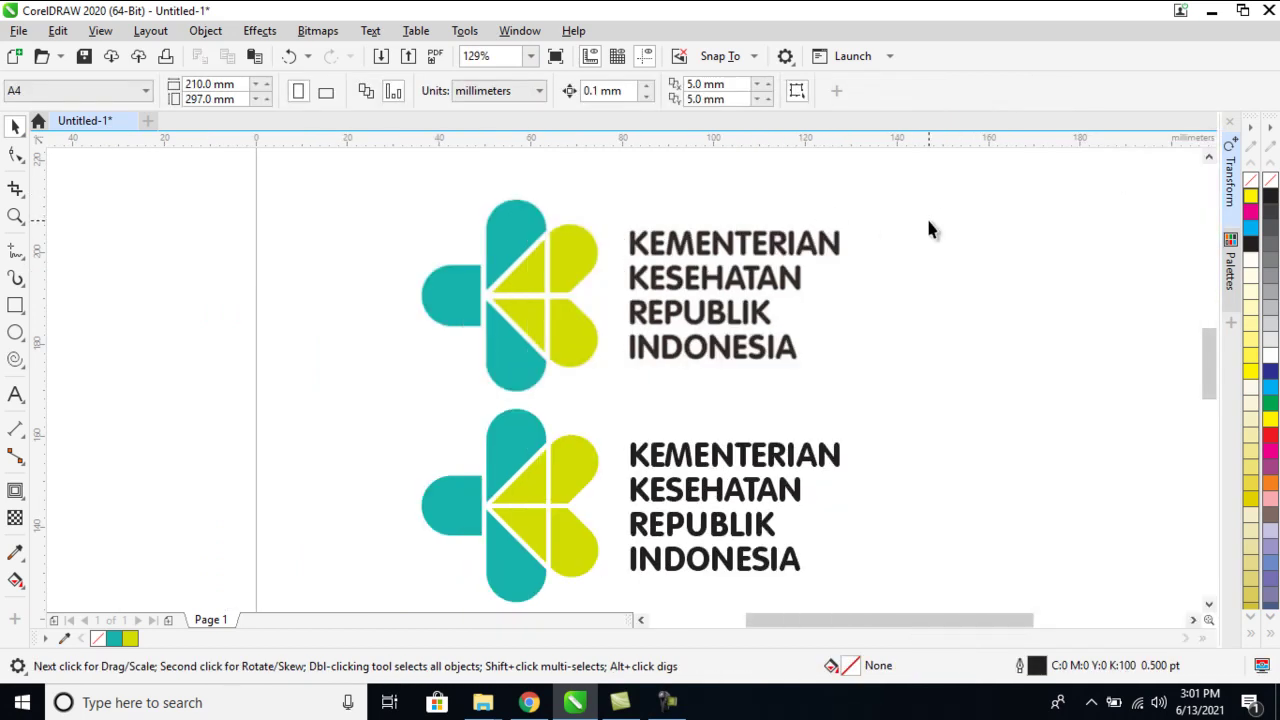